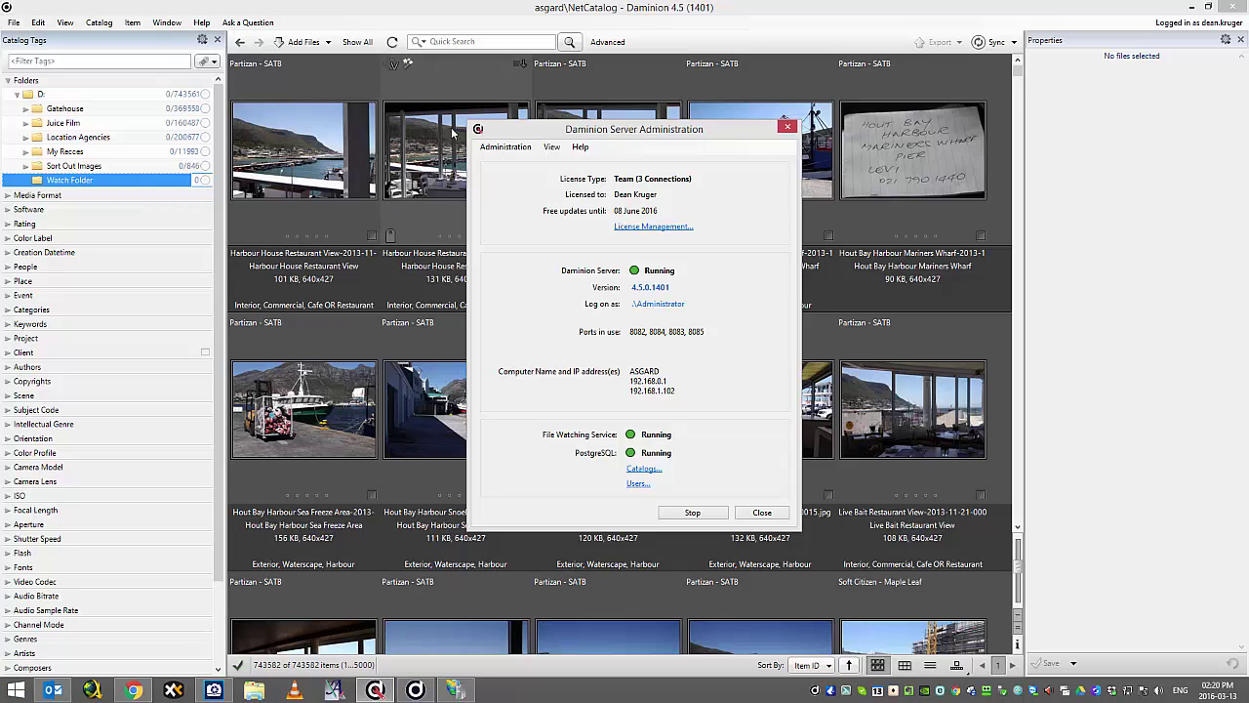
# Check Web Access status showing IIS and the daminion alias running, then bring up IIS Manager.
pyautogui.click(505, 147)
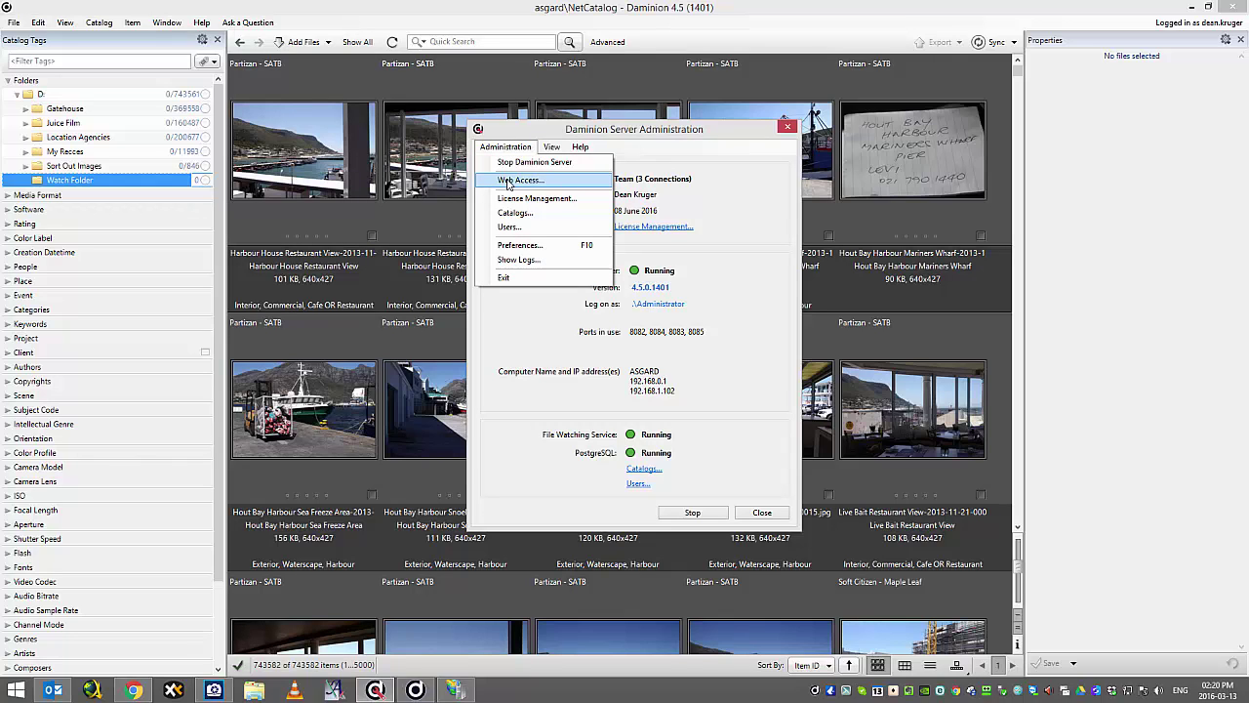
pyautogui.click(507, 182)
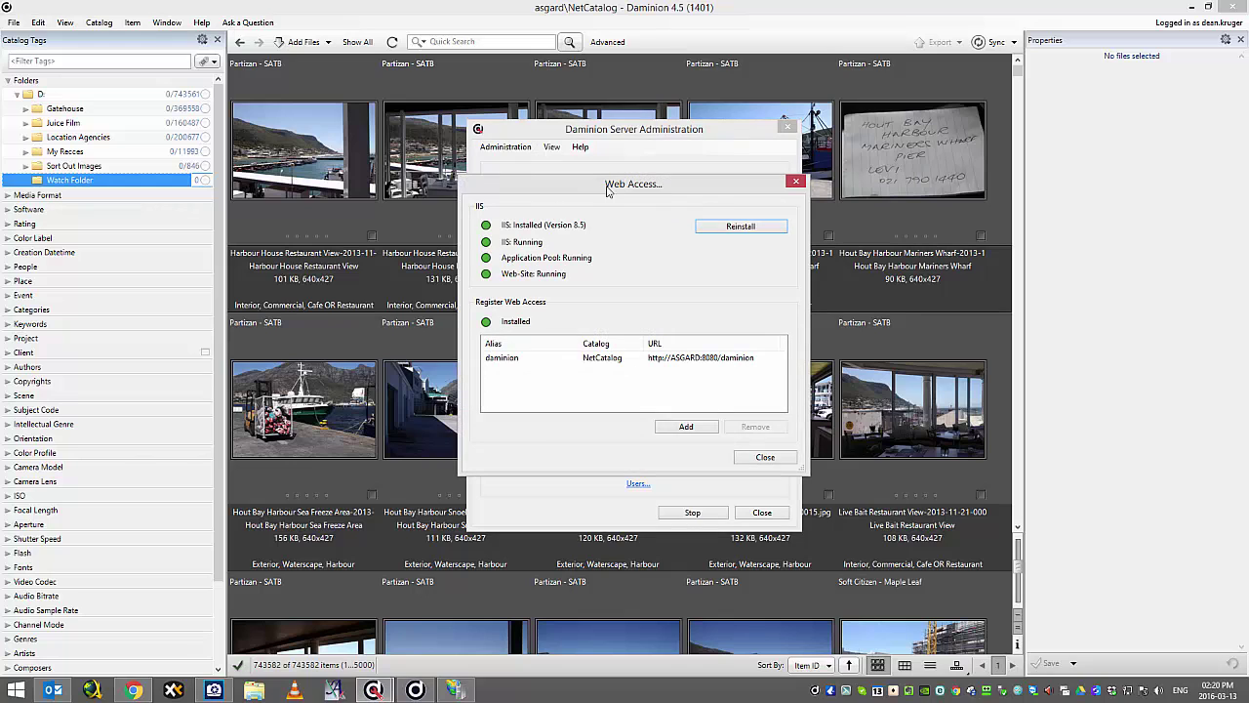
pyautogui.moveTo(617, 188); pyautogui.dragTo(495, 158)
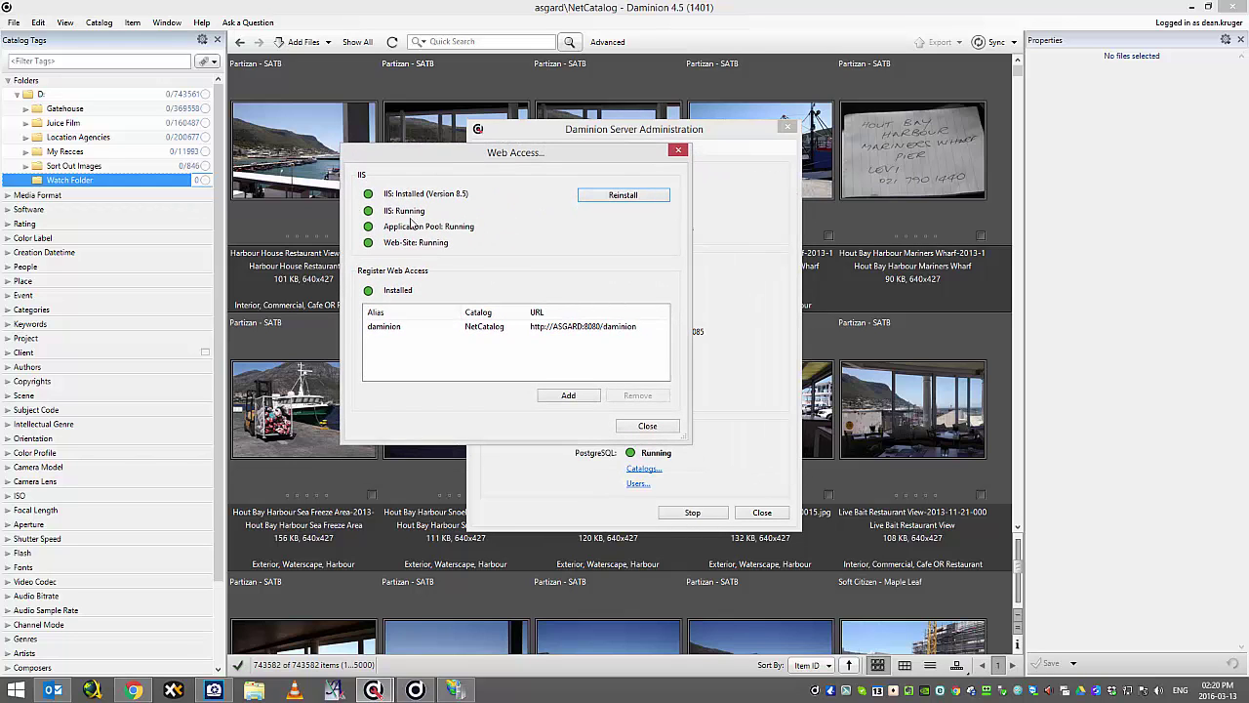
pyautogui.click(455, 691)
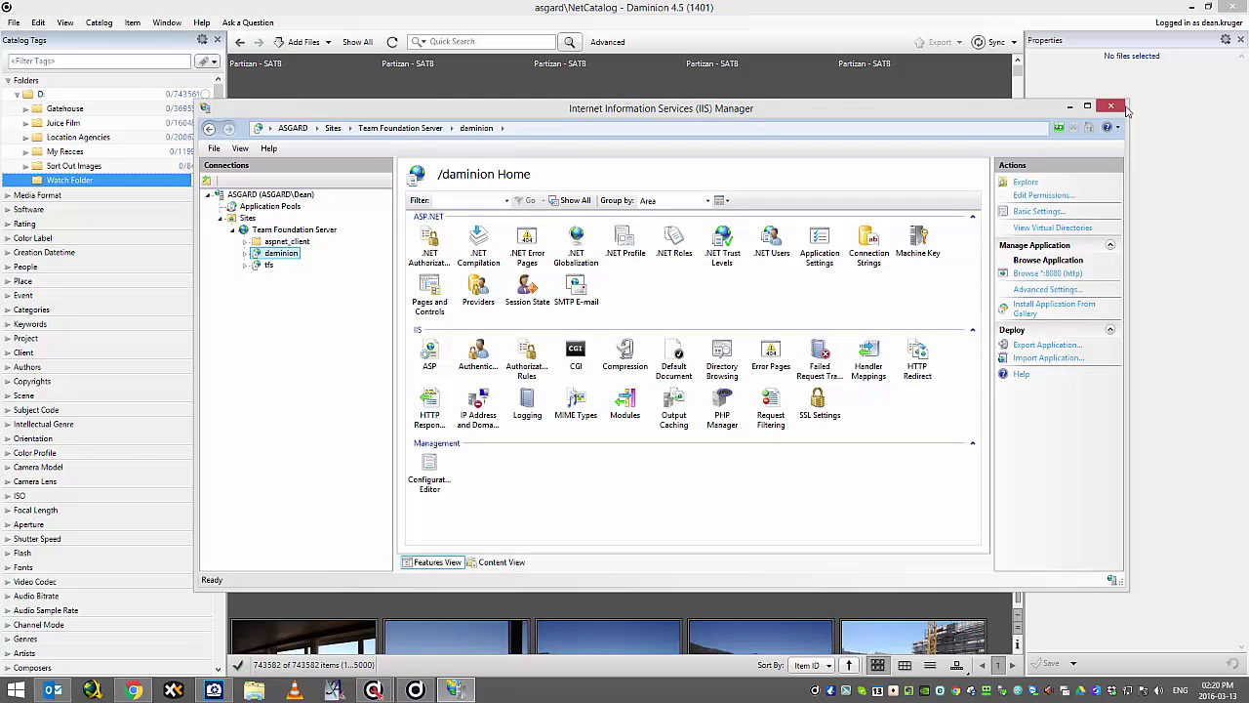
# Minimize IIS Manager to reveal Daminion's Web Access status window again.
pyautogui.click(1071, 105)
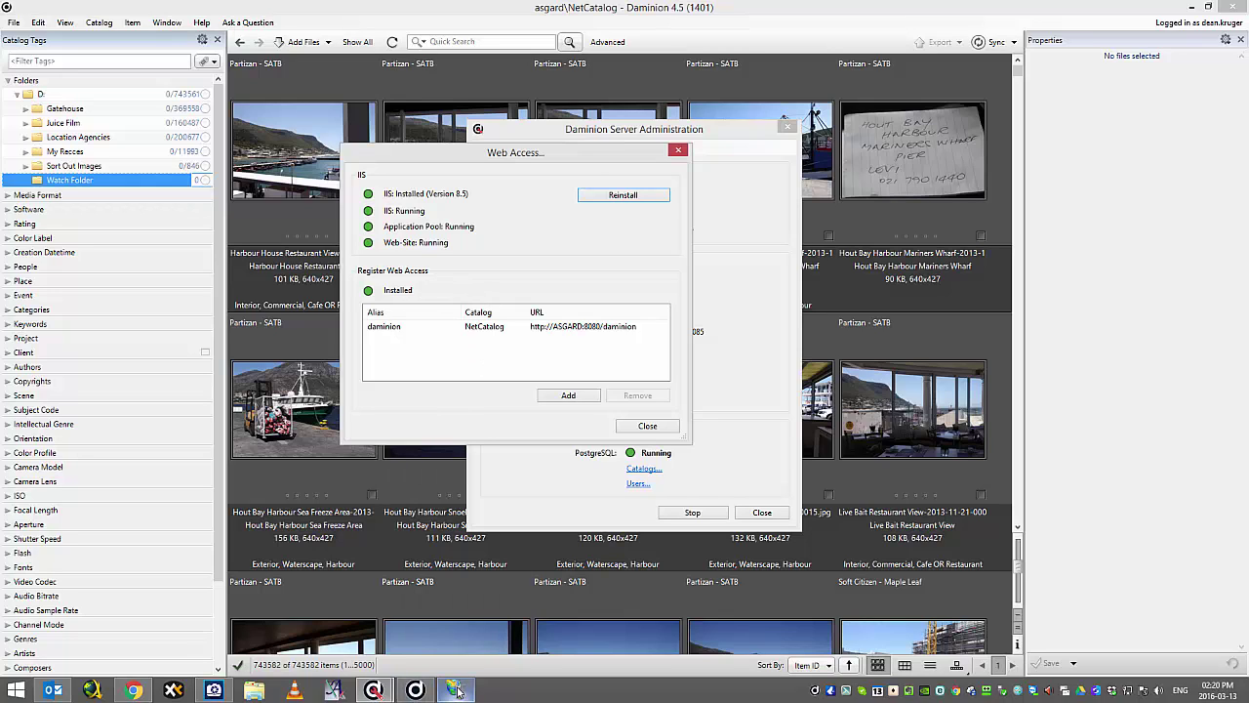
# Open the daminion web access alias in the browser at asgard:8080/daminion/.
pyautogui.moveTo(454, 693)
pyautogui.click(387, 332)
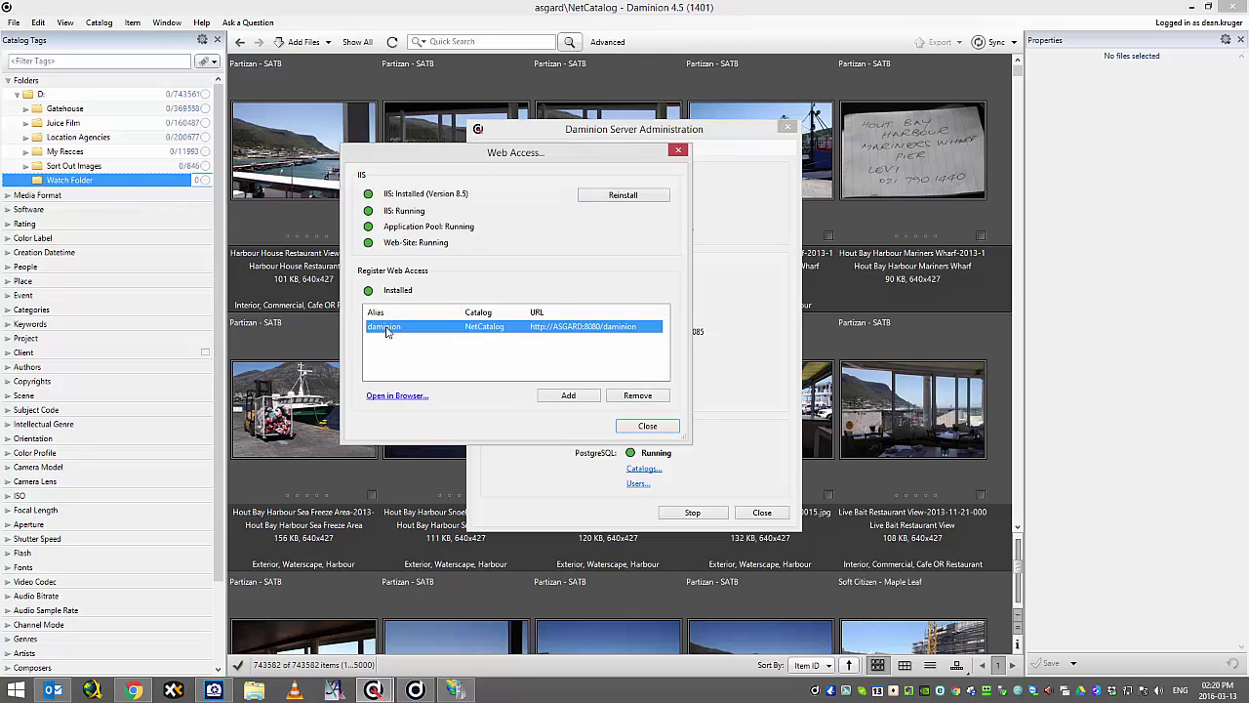
pyautogui.click(387, 398)
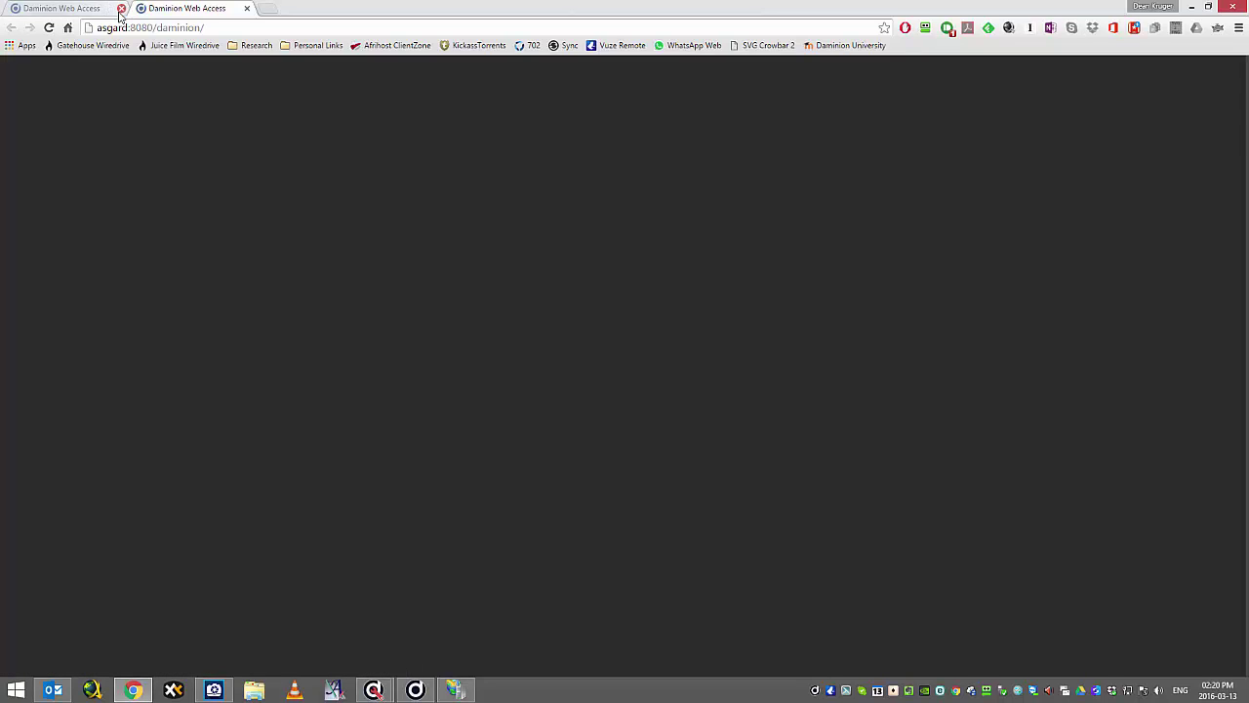
# Close the duplicate Web Access tab, leaving the 22-photo Fishermans Bend grid.
pyautogui.click(121, 8)
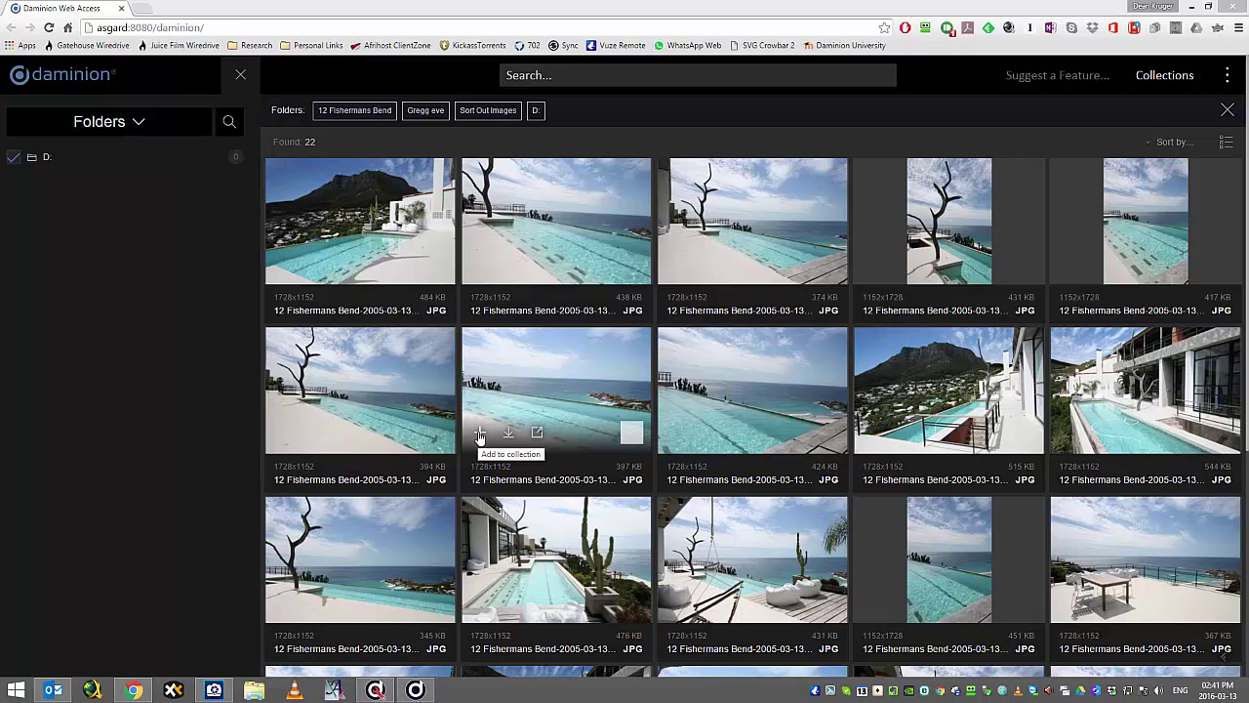
# Download and install the Daminion Web Client Assistant launcher from a photo's Open prompt.
pyautogui.click(537, 432)
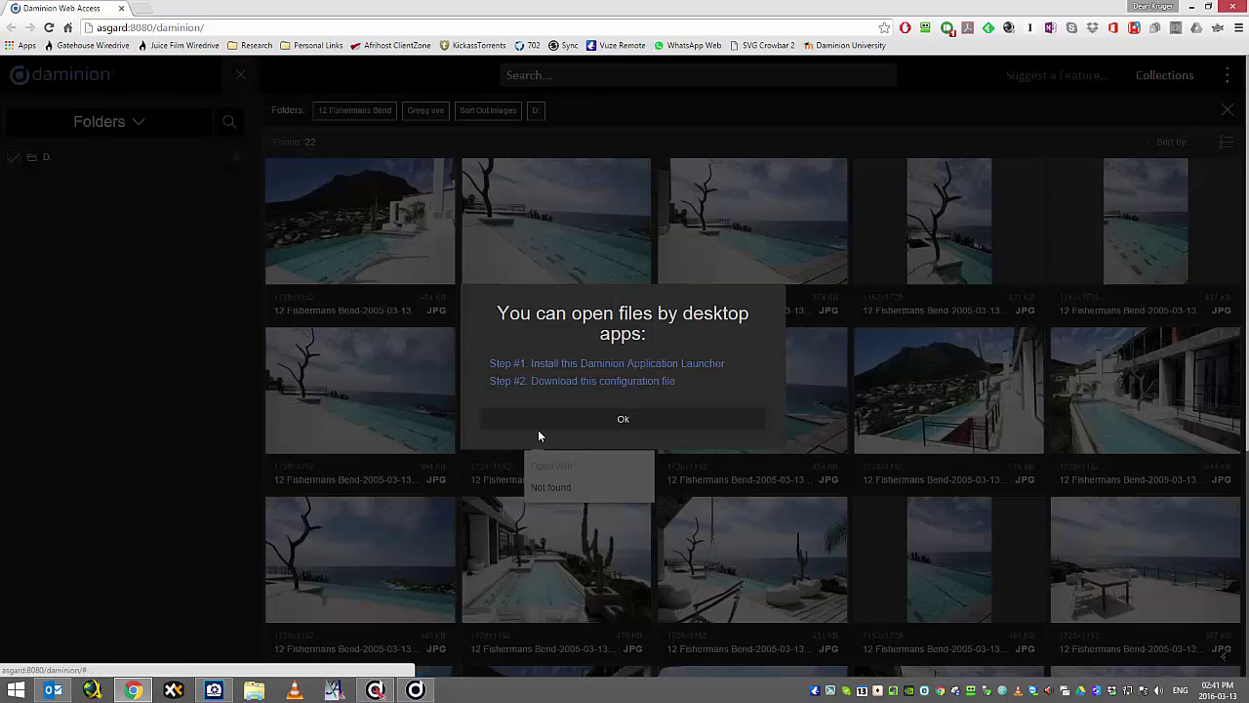
pyautogui.click(612, 365)
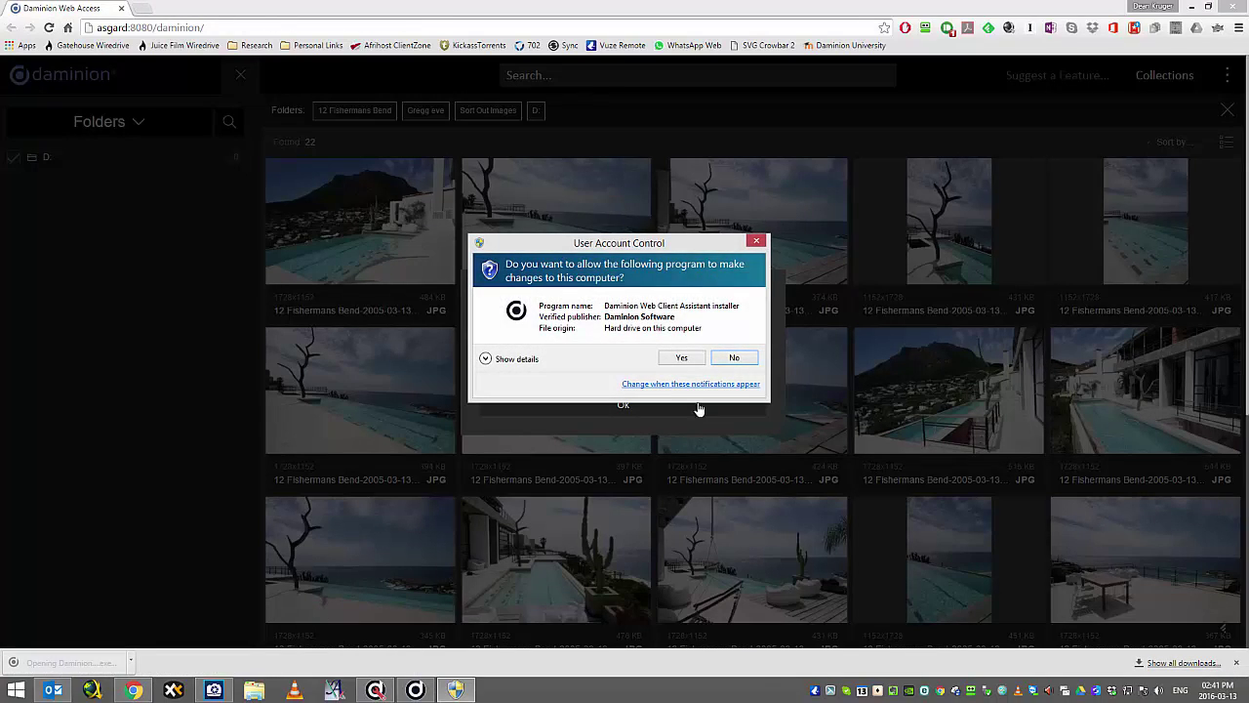
pyautogui.click(681, 357)
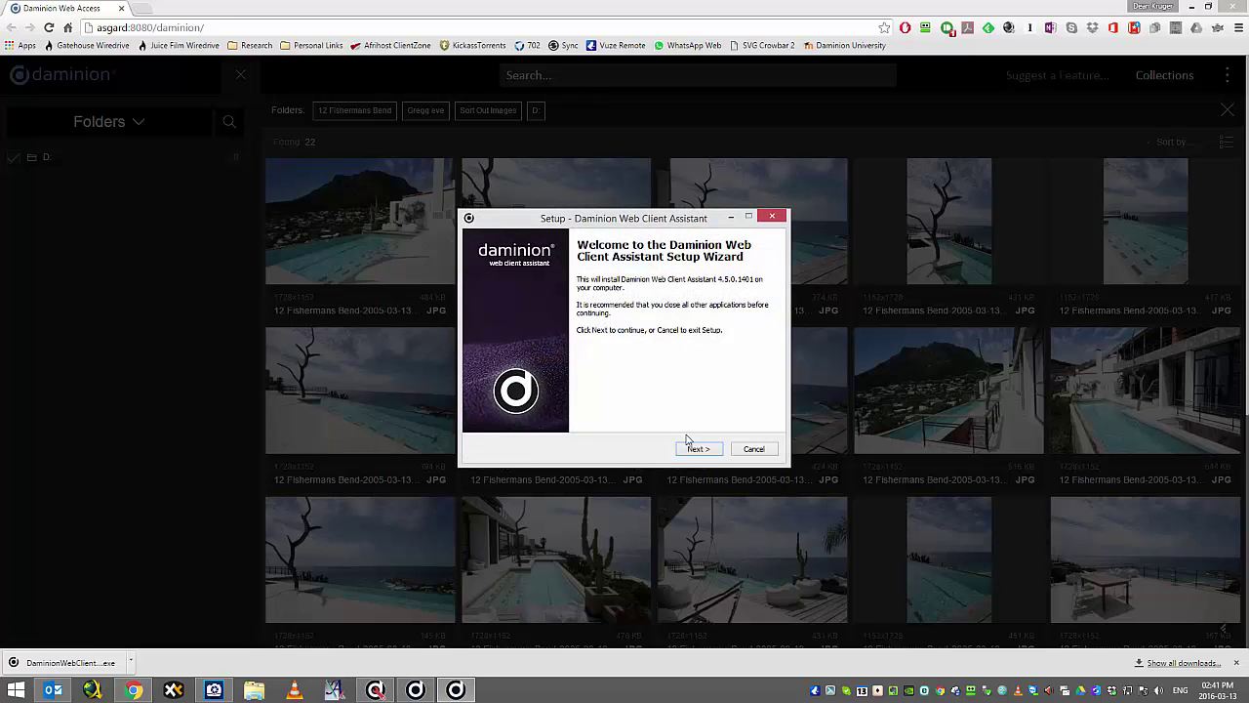
pyautogui.click(694, 450)
pyautogui.click(698, 449)
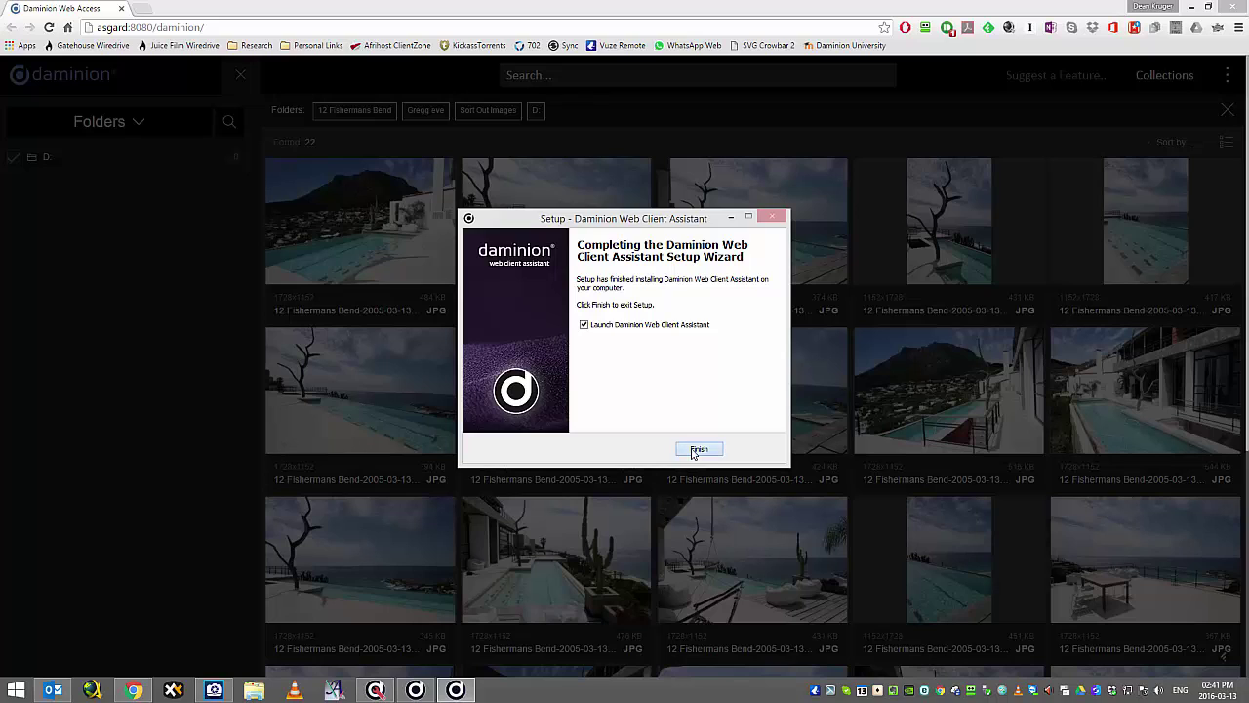
pyautogui.click(699, 450)
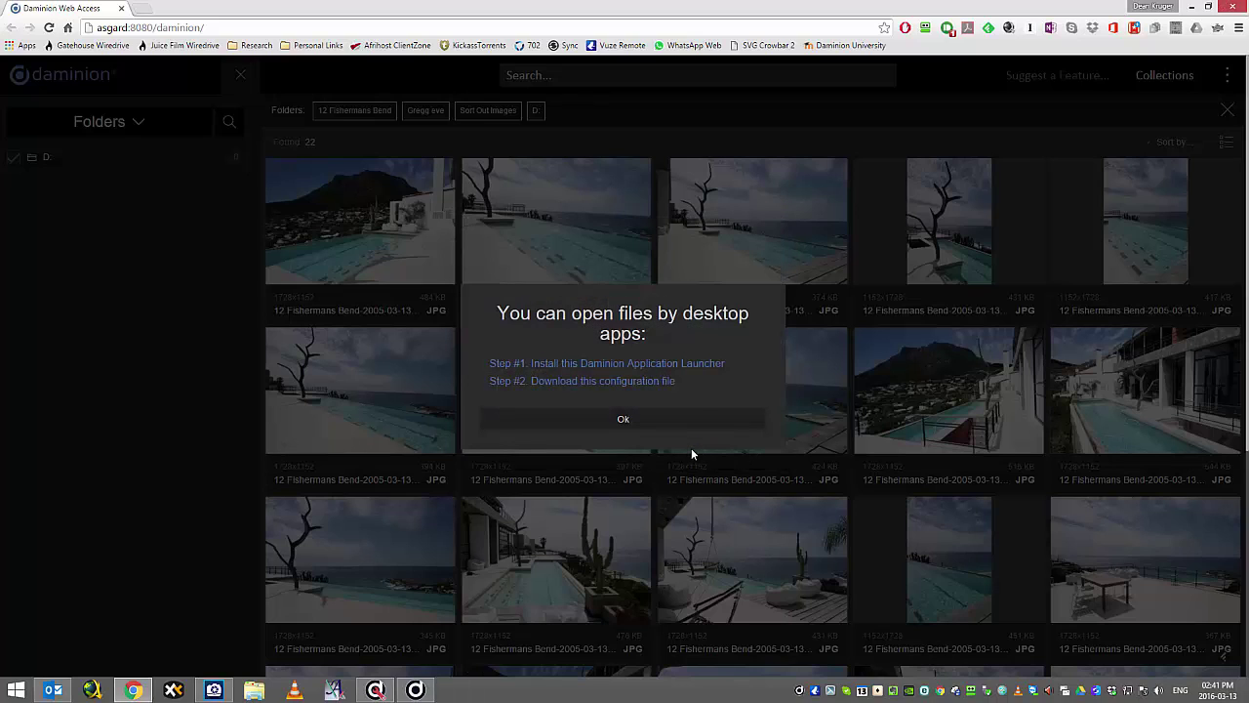
# Open the pool photo in ACDSee Ultimate 9 via Open with.
pyautogui.doubleClick(801, 691)
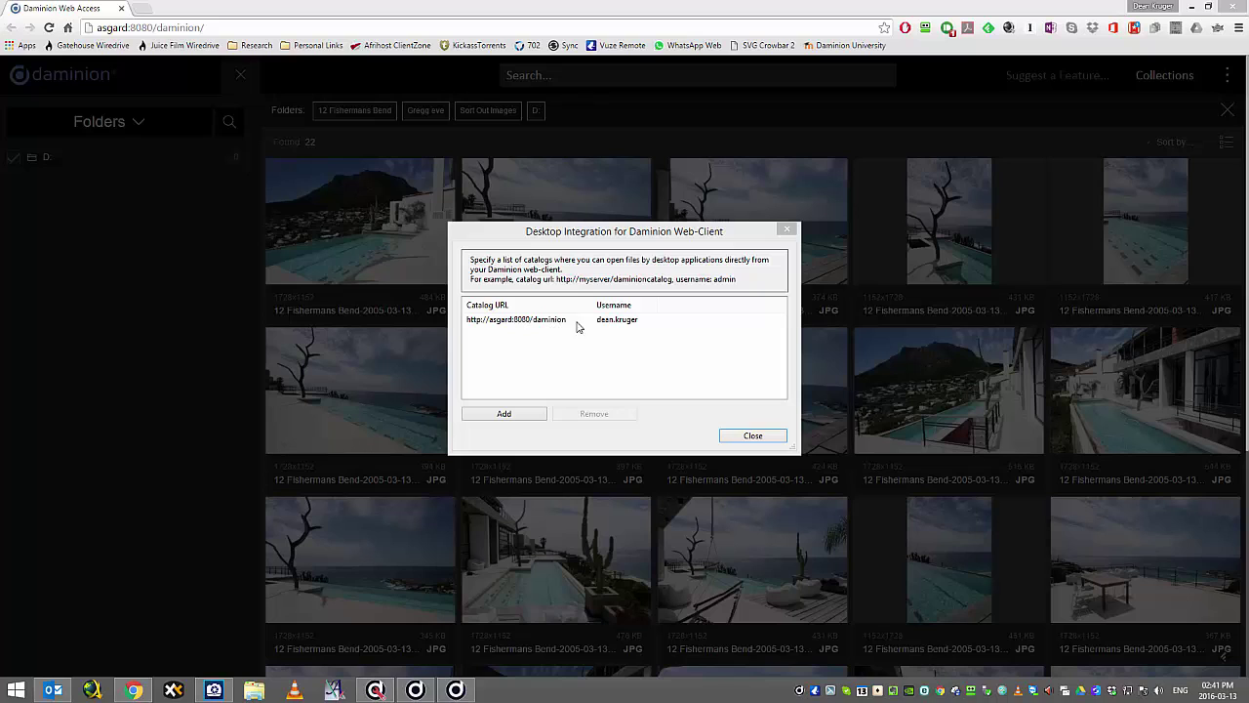
pyautogui.click(749, 436)
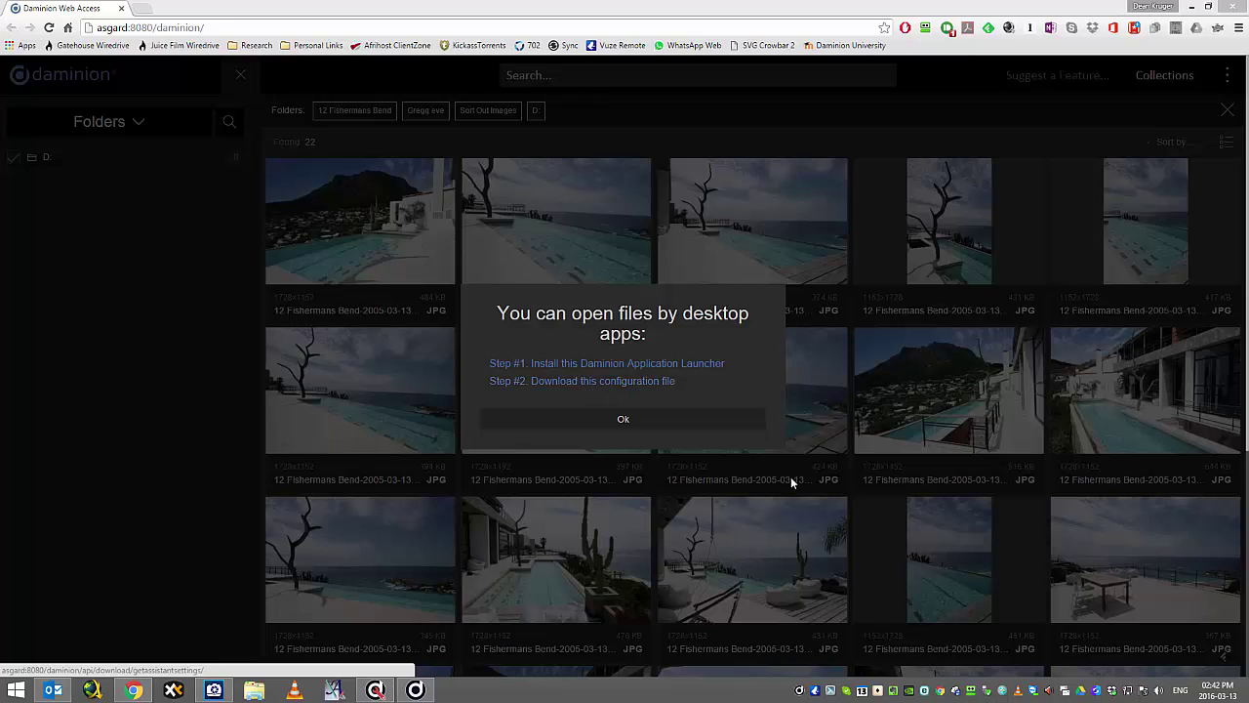
pyautogui.click(623, 421)
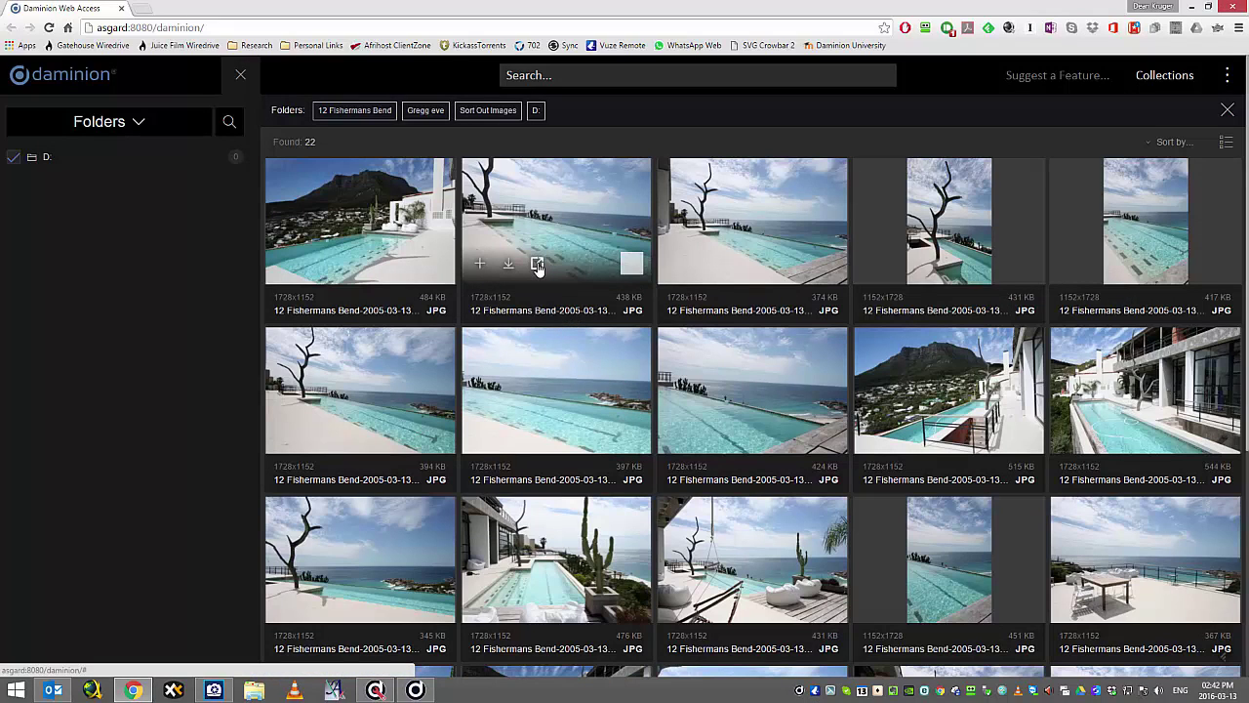
pyautogui.click(536, 265)
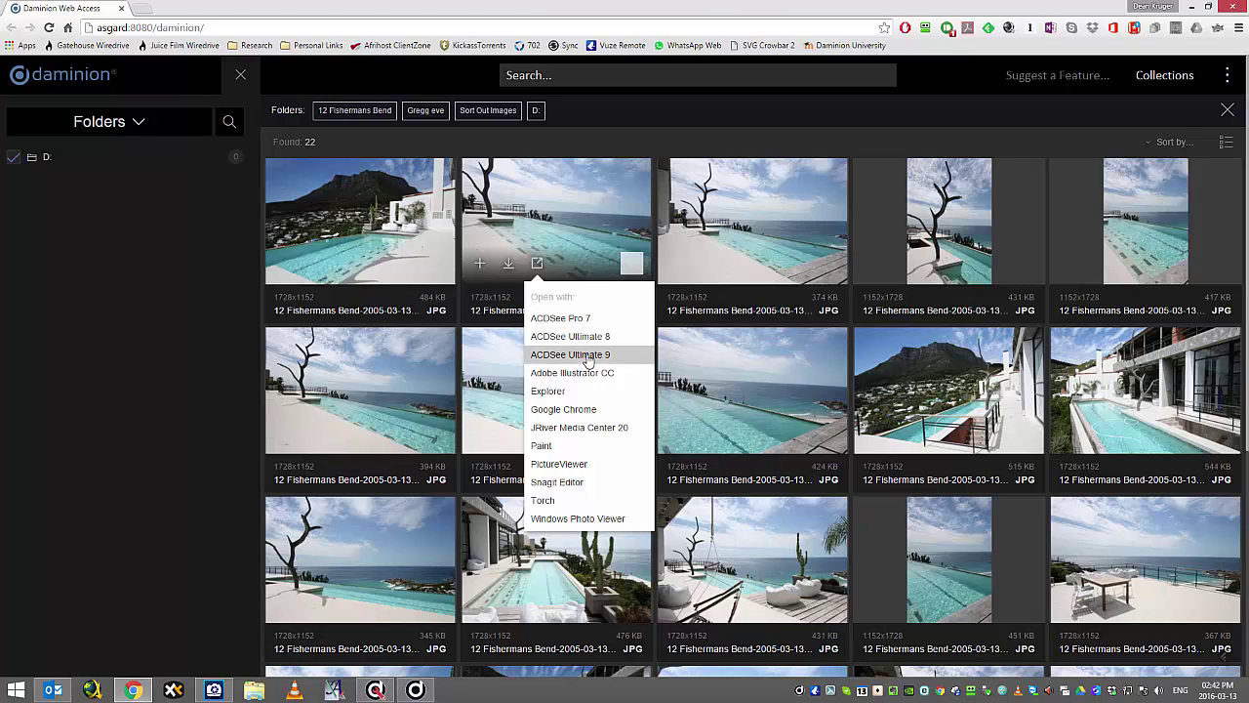
pyautogui.click(589, 356)
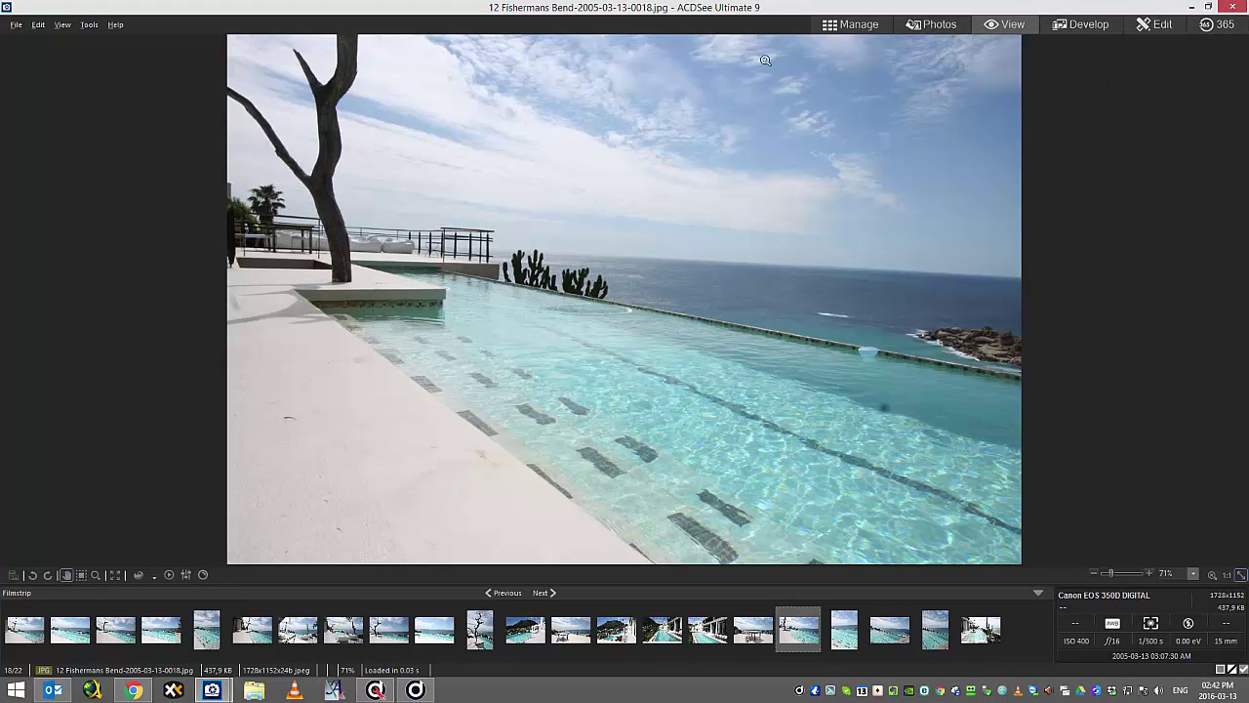
# Close ACDSee Ultimate 9 after viewing 12 Fishermans Bend-2005-03-13-0018.jpg.
pyautogui.click(1232, 8)
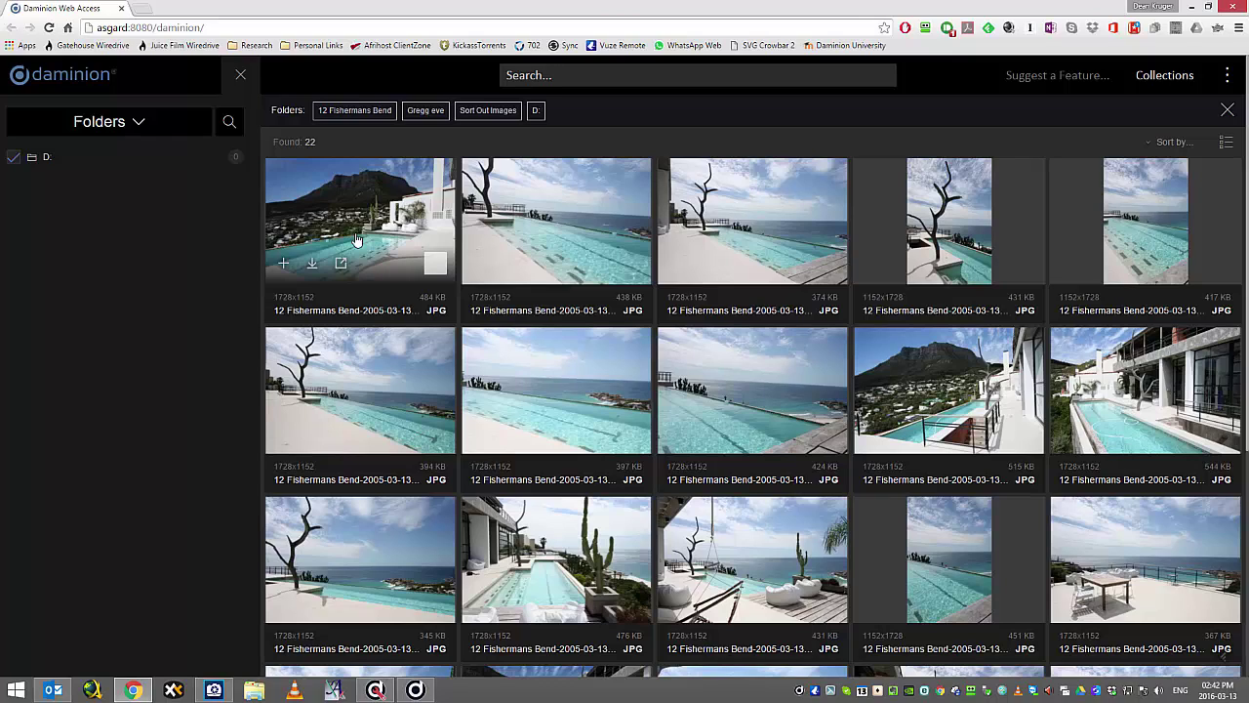
# Add the first pool photo to the Selects collection.
pyautogui.click(283, 265)
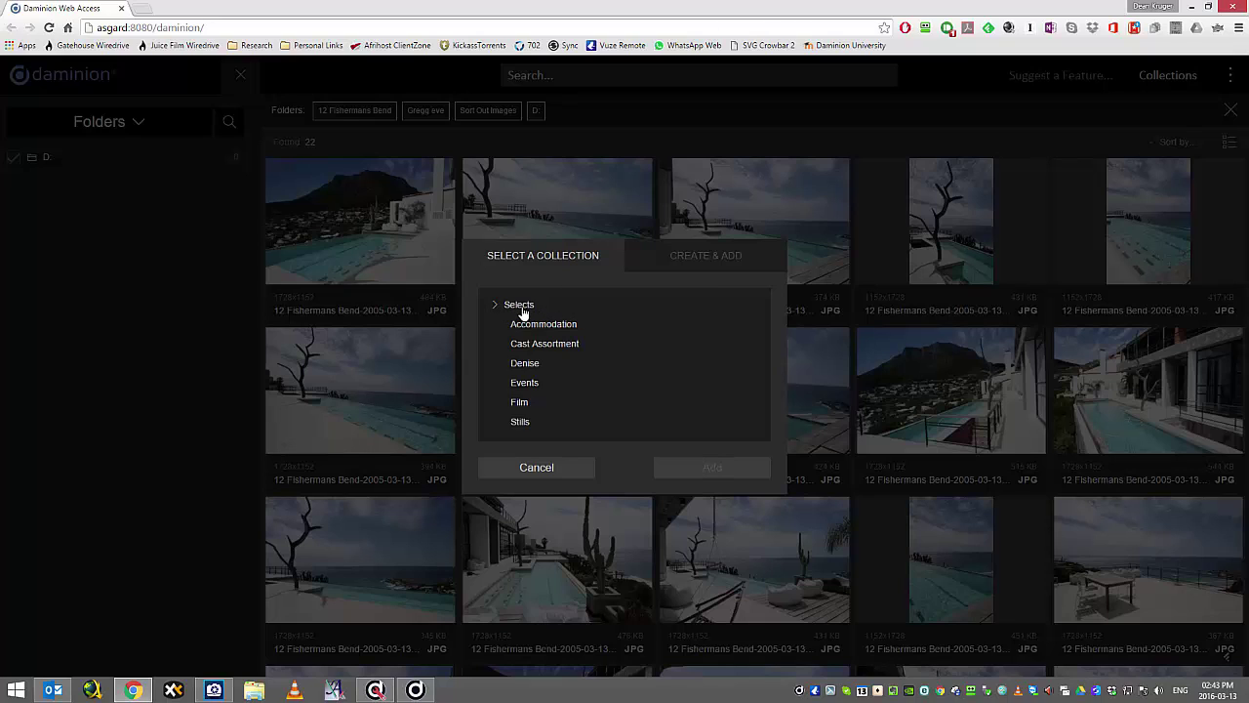
pyautogui.click(520, 306)
pyautogui.click(699, 470)
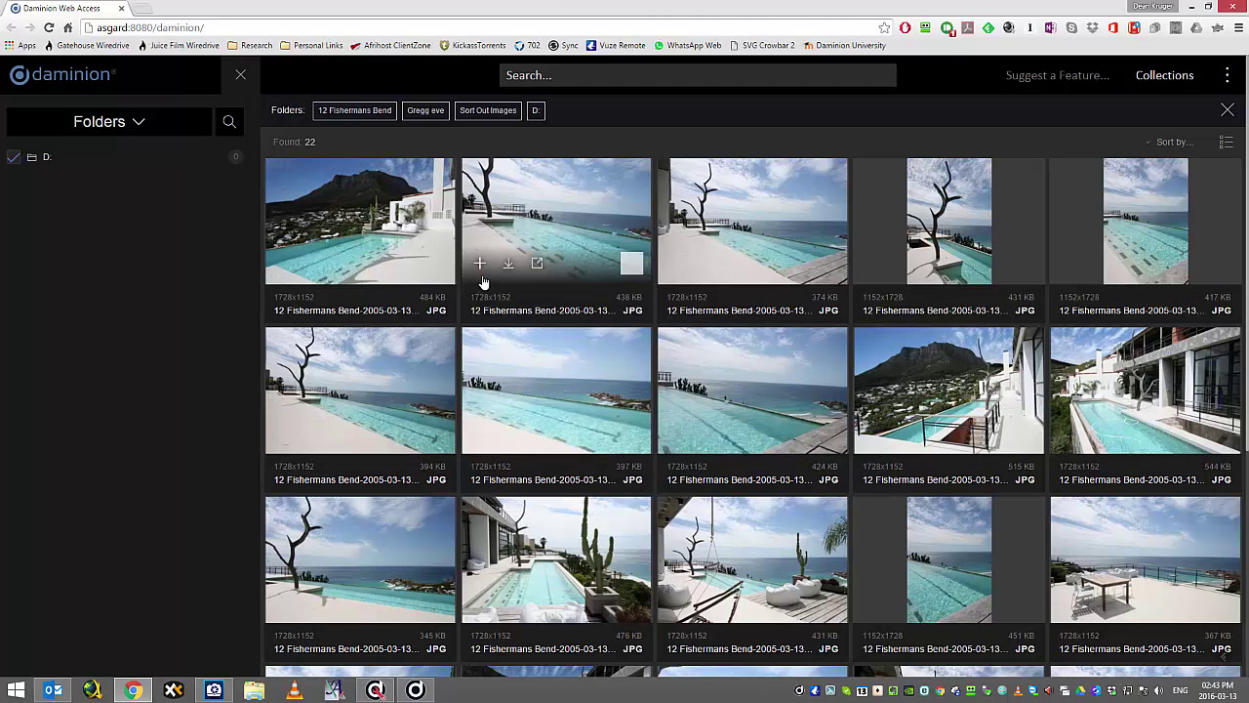
# Add the second pool photo to a new collection 'Pool with Ocean View' under Selects.
pyautogui.click(480, 265)
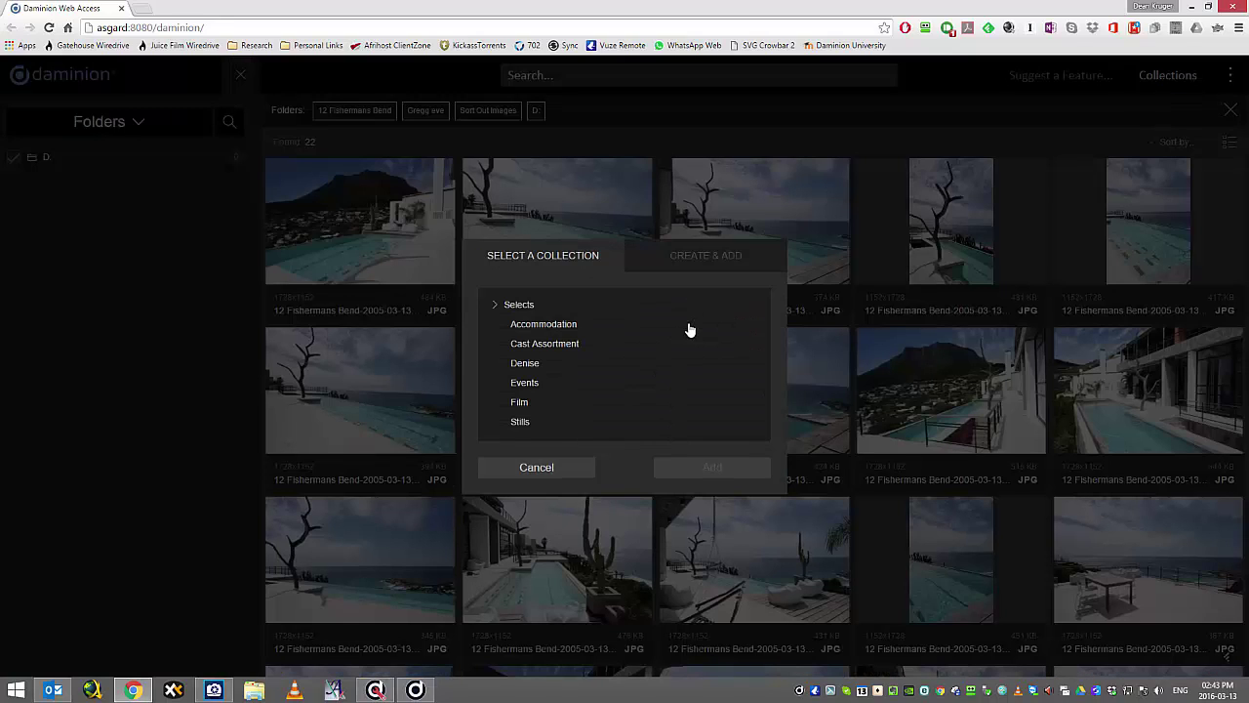
pyautogui.click(702, 254)
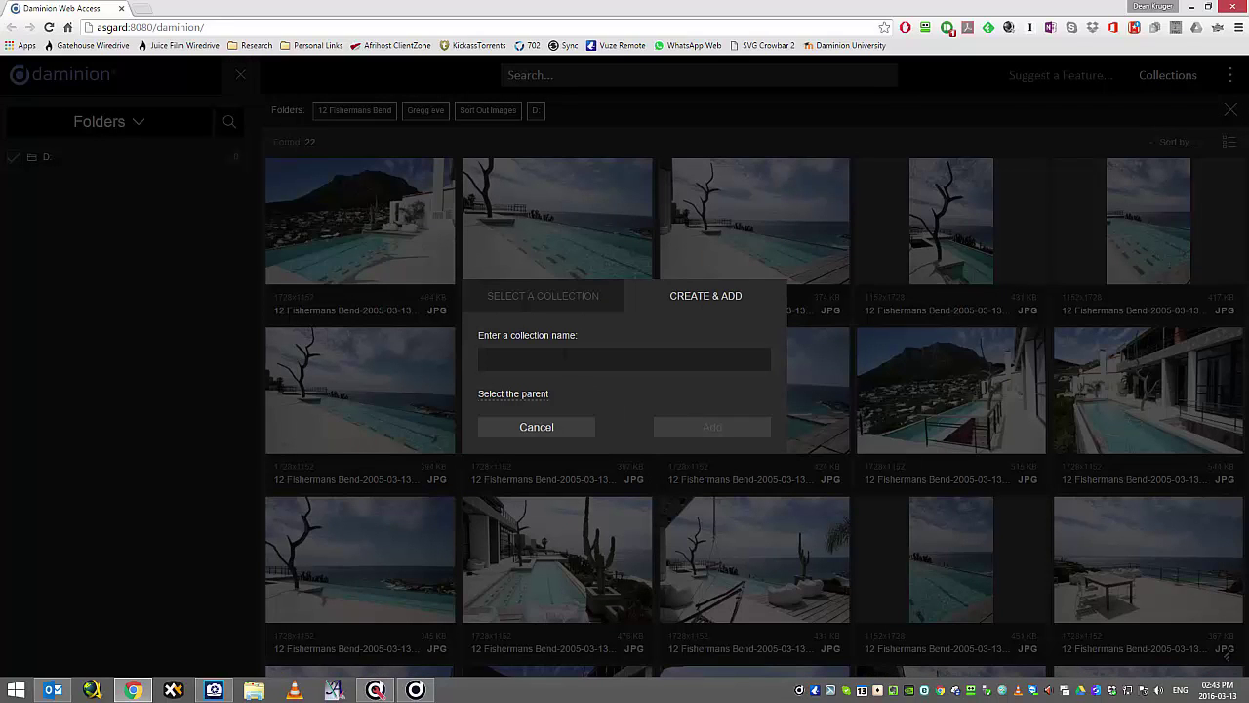
pyautogui.click(564, 355)
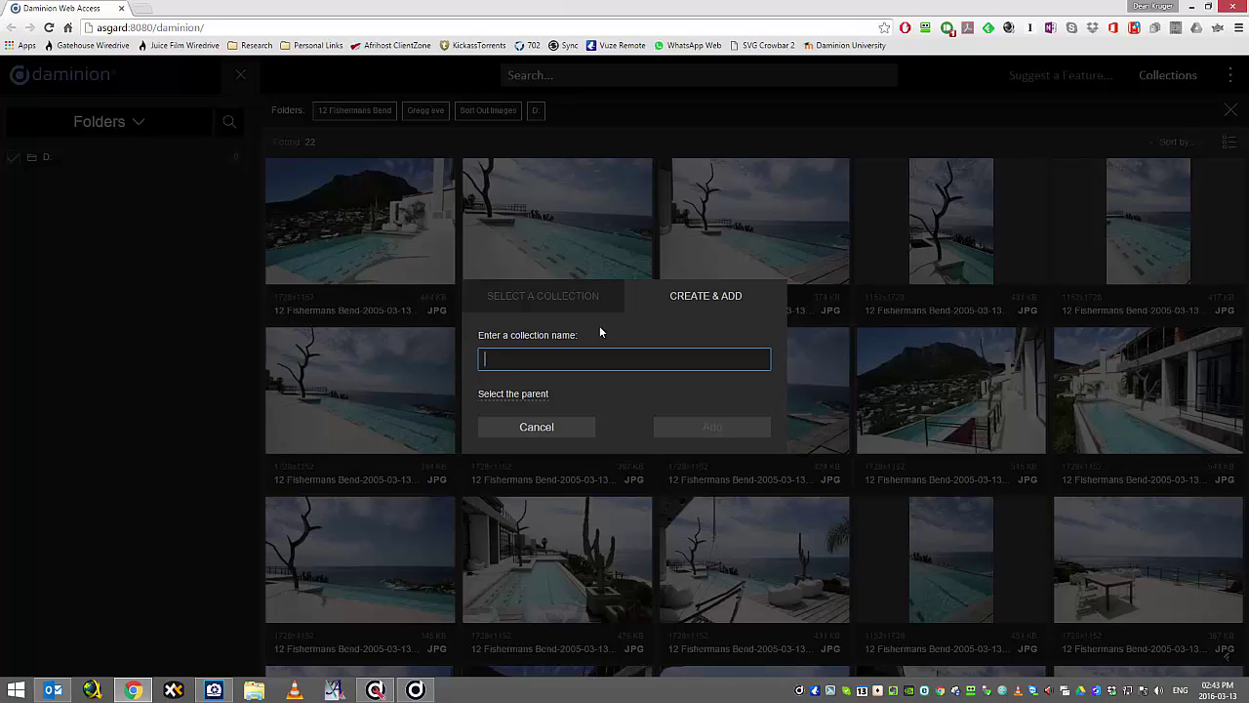
pyautogui.write('Pool with Ocean View')
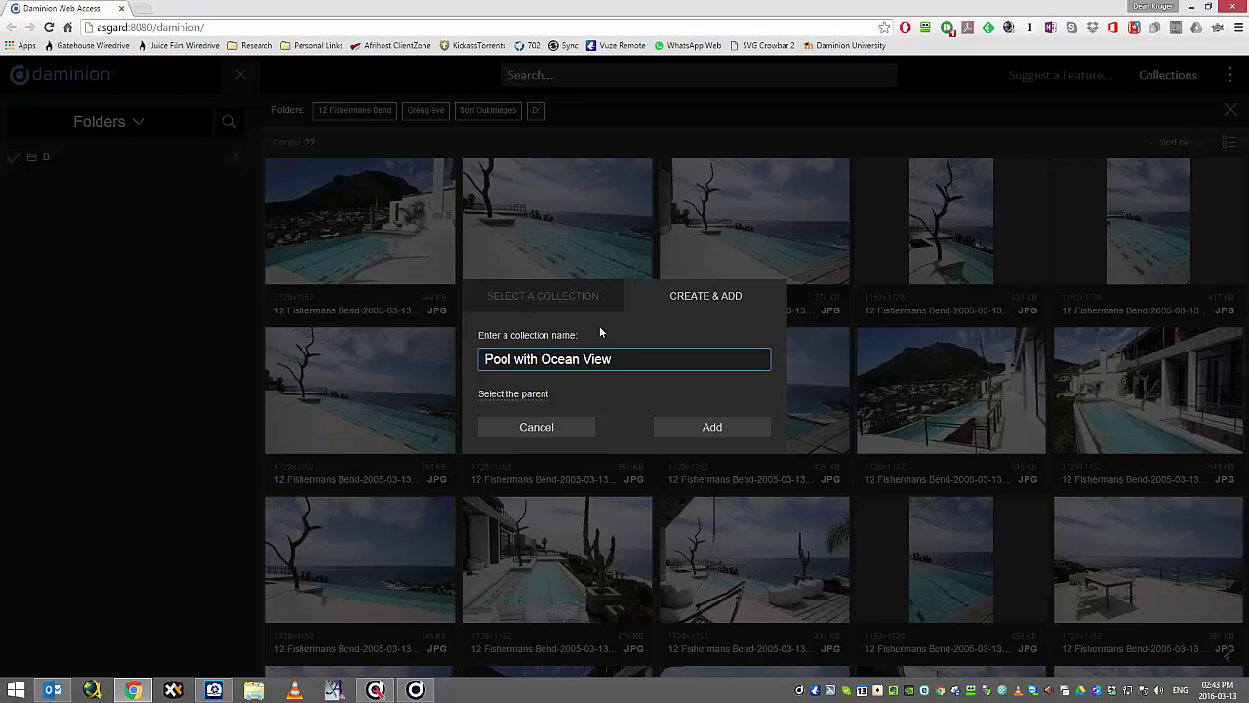
pyautogui.click(512, 395)
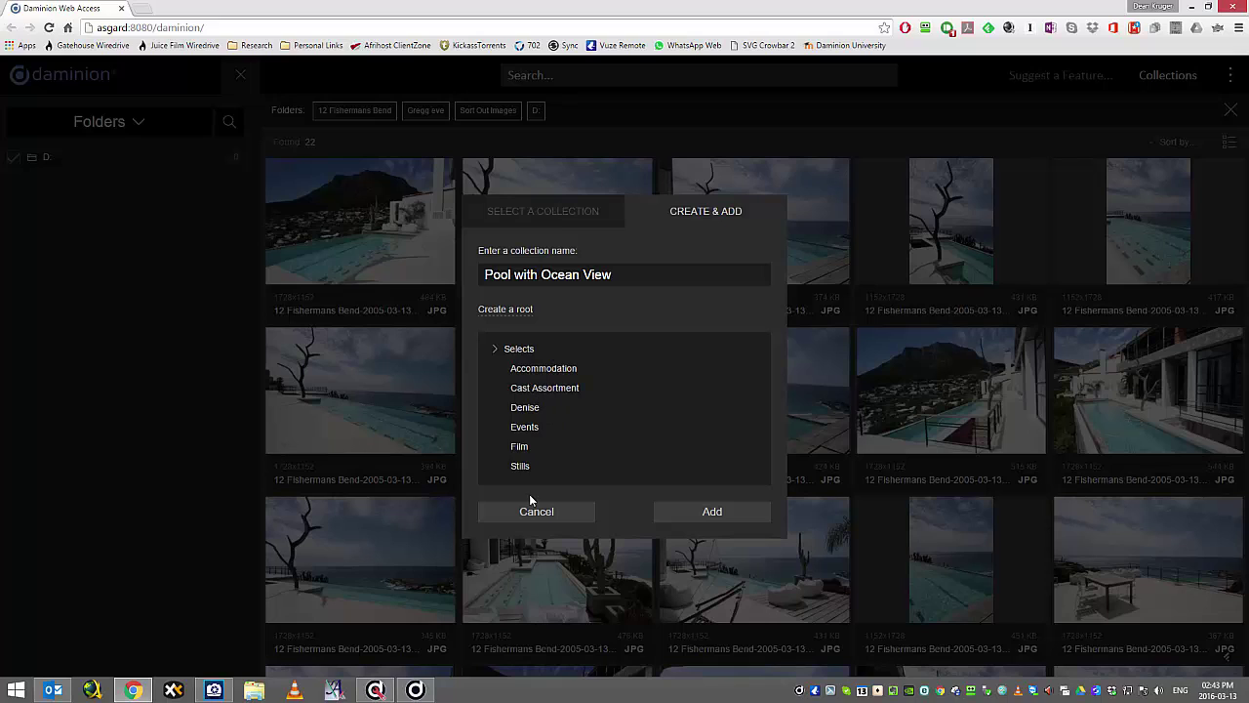
pyautogui.click(517, 351)
pyautogui.click(712, 513)
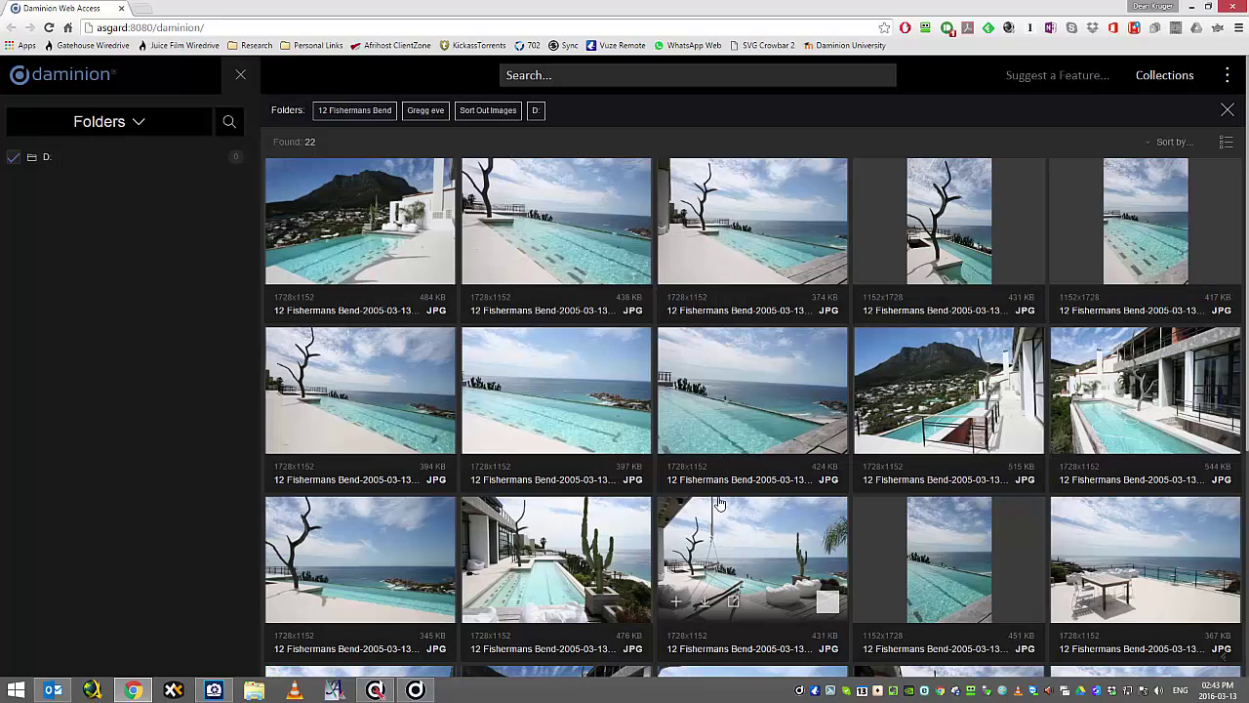
# Browse by Collection, clear the folder filter, and show only Pool with Ocean View.
pyautogui.click(147, 125)
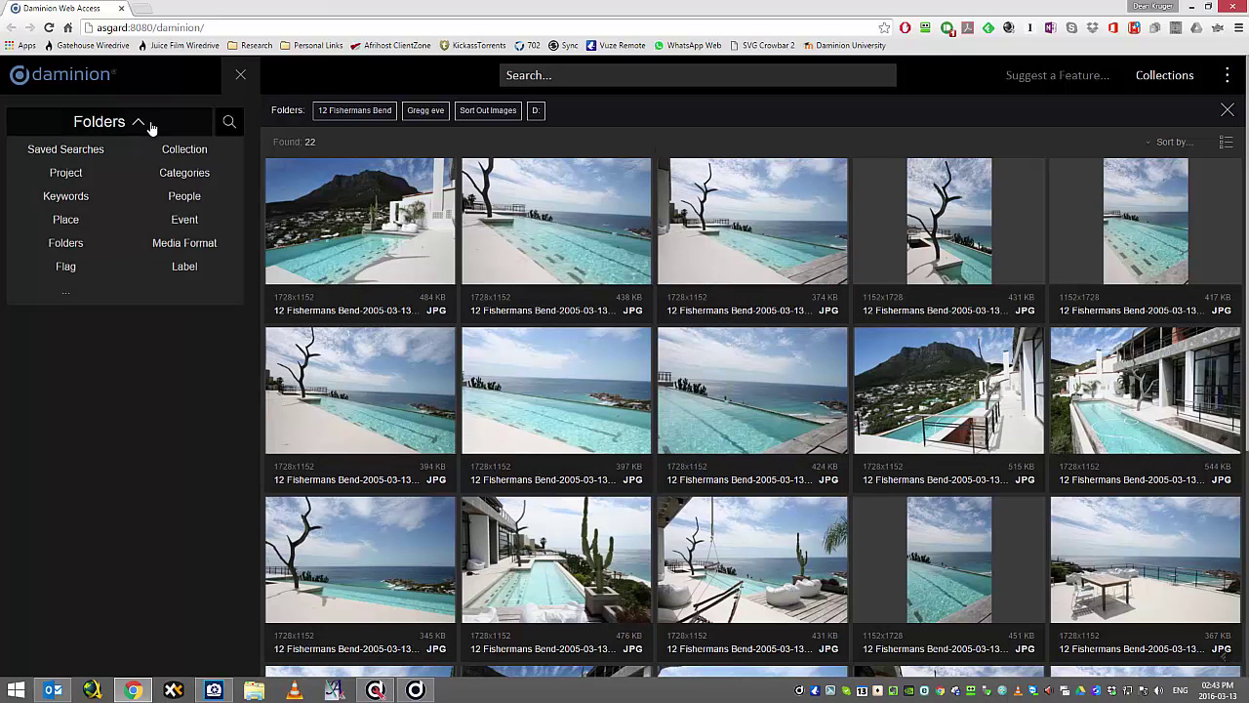
pyautogui.click(190, 158)
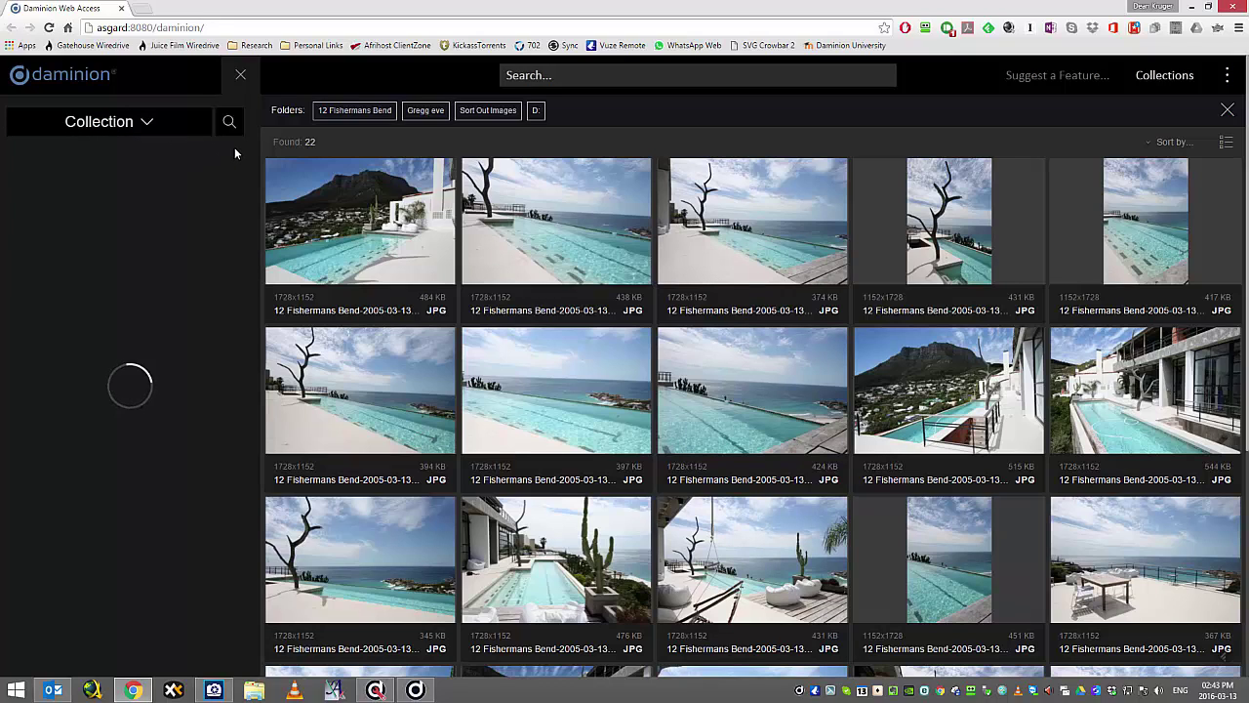
pyautogui.click(1227, 111)
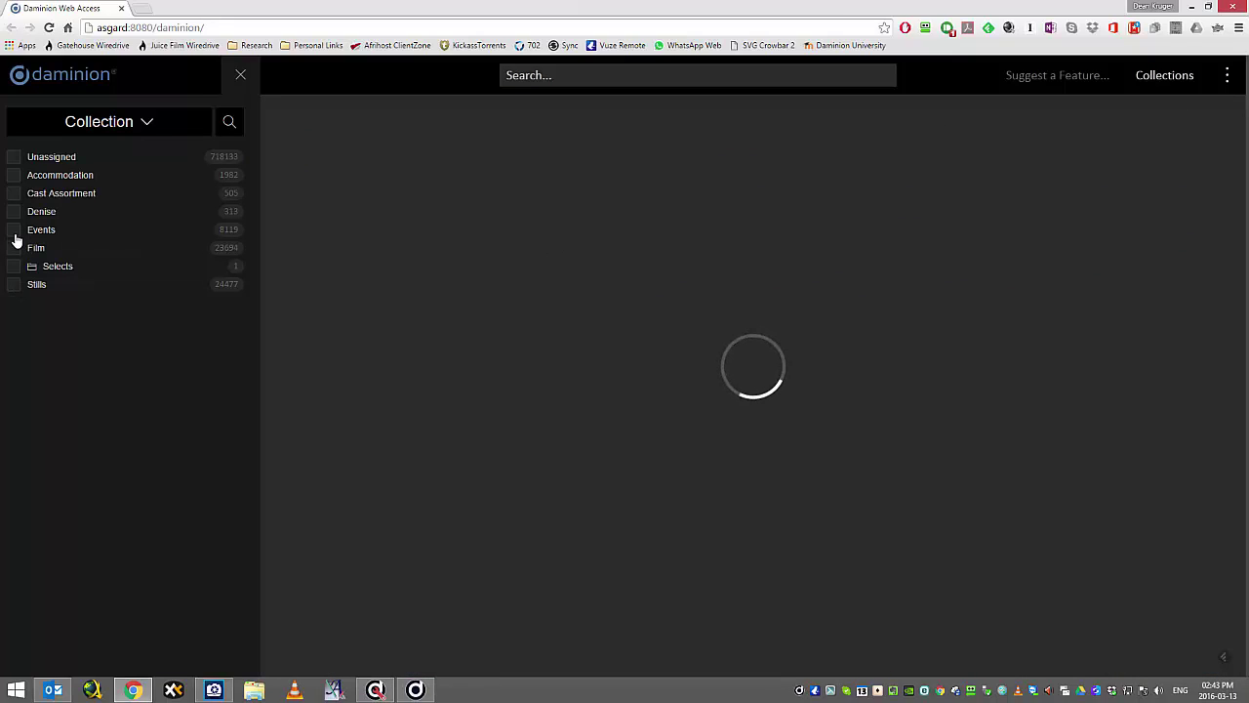
pyautogui.click(59, 272)
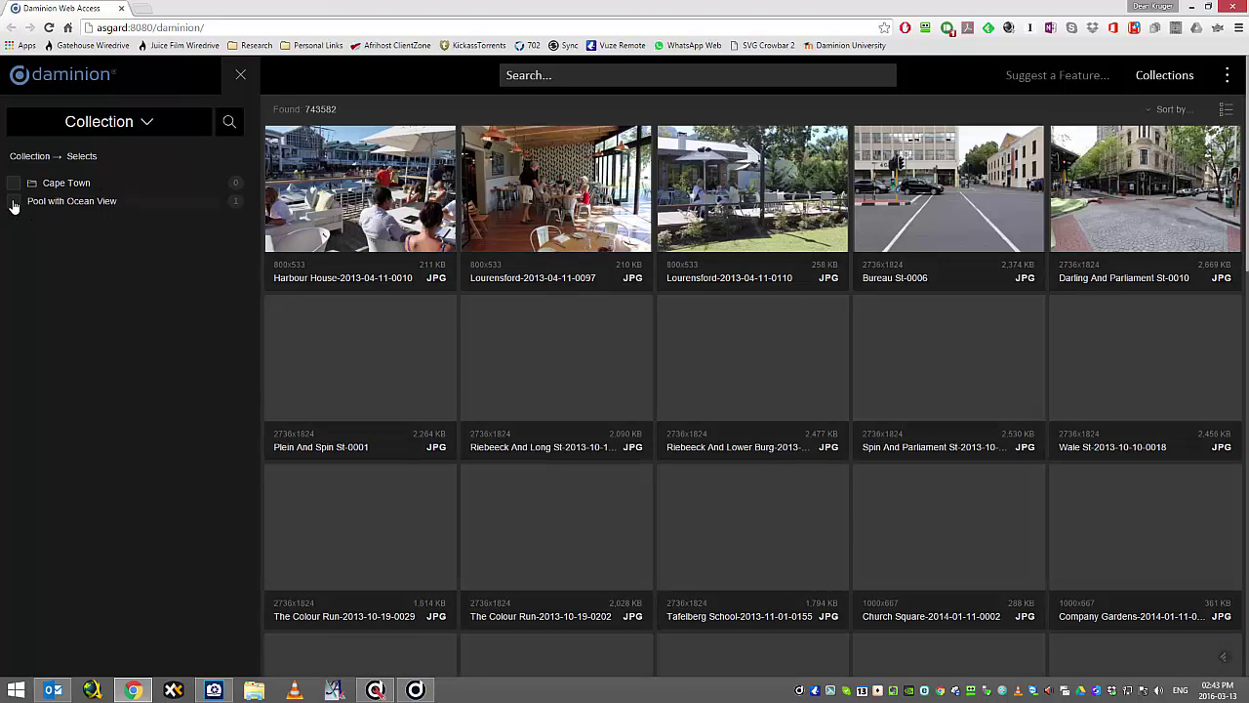
pyautogui.click(14, 202)
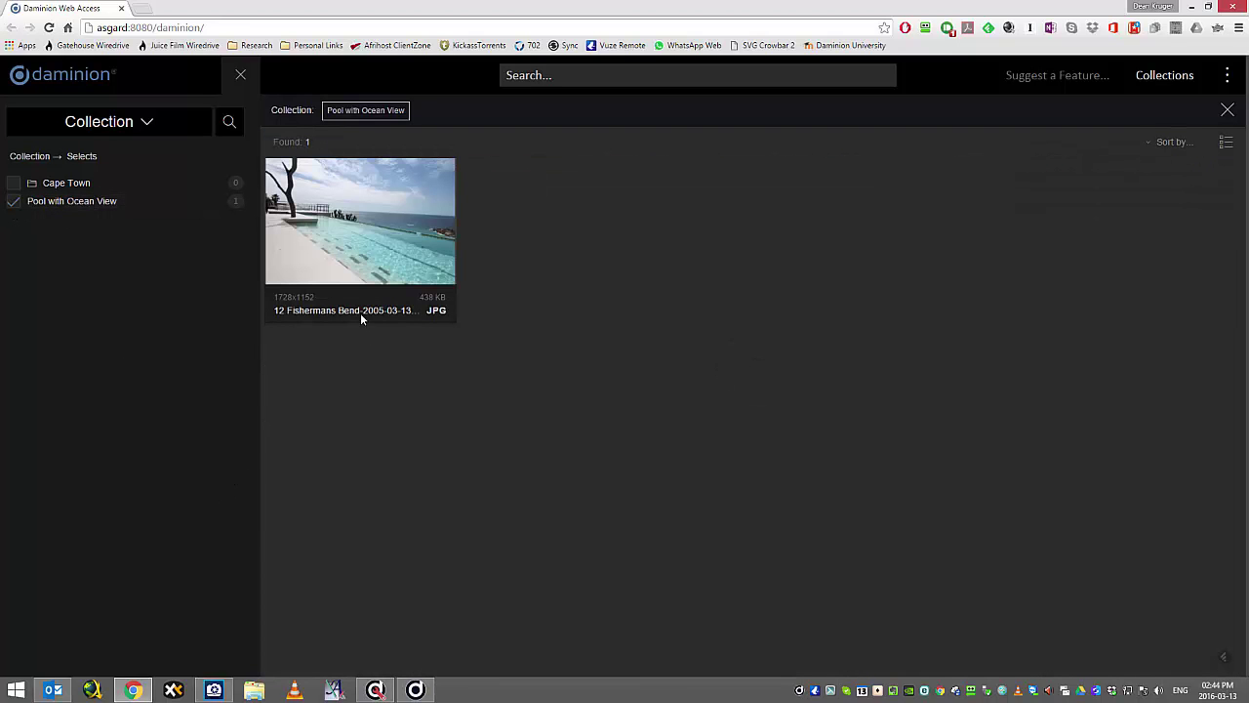
# Preview 12 Fishermans Bend-2005-03-13-0018.jpg in full view.
pyautogui.moveTo(343, 258)
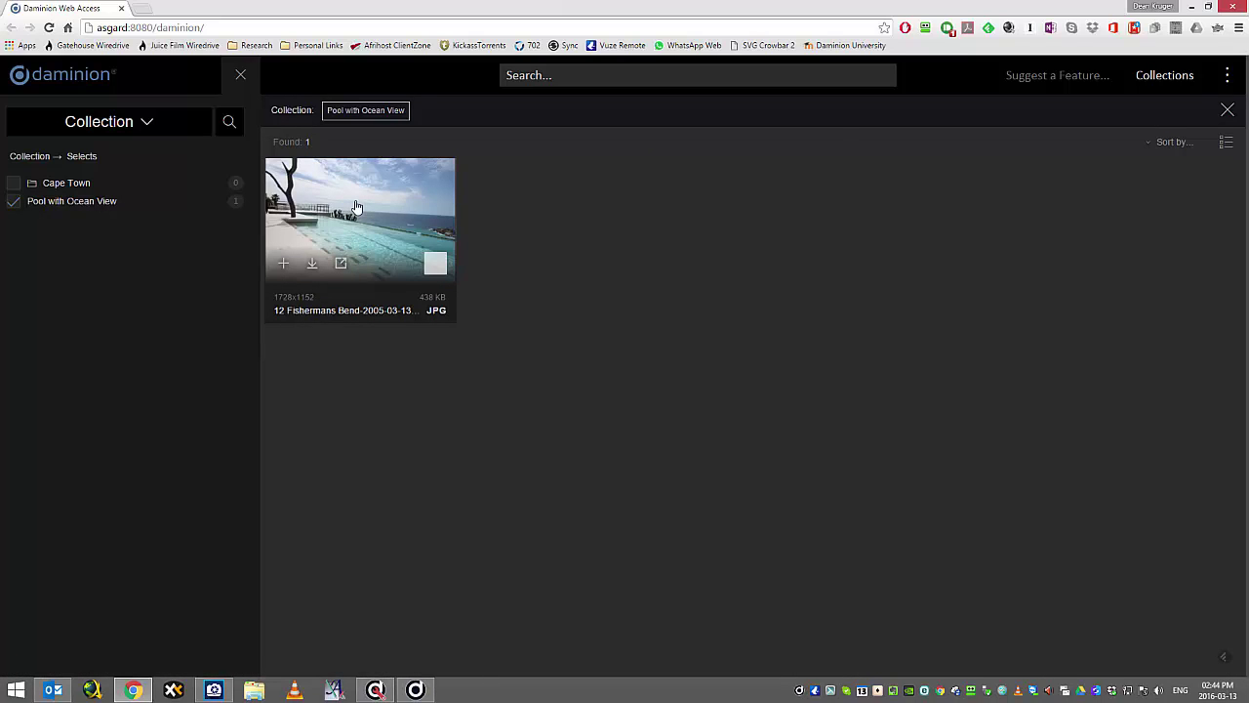
pyautogui.click(357, 207)
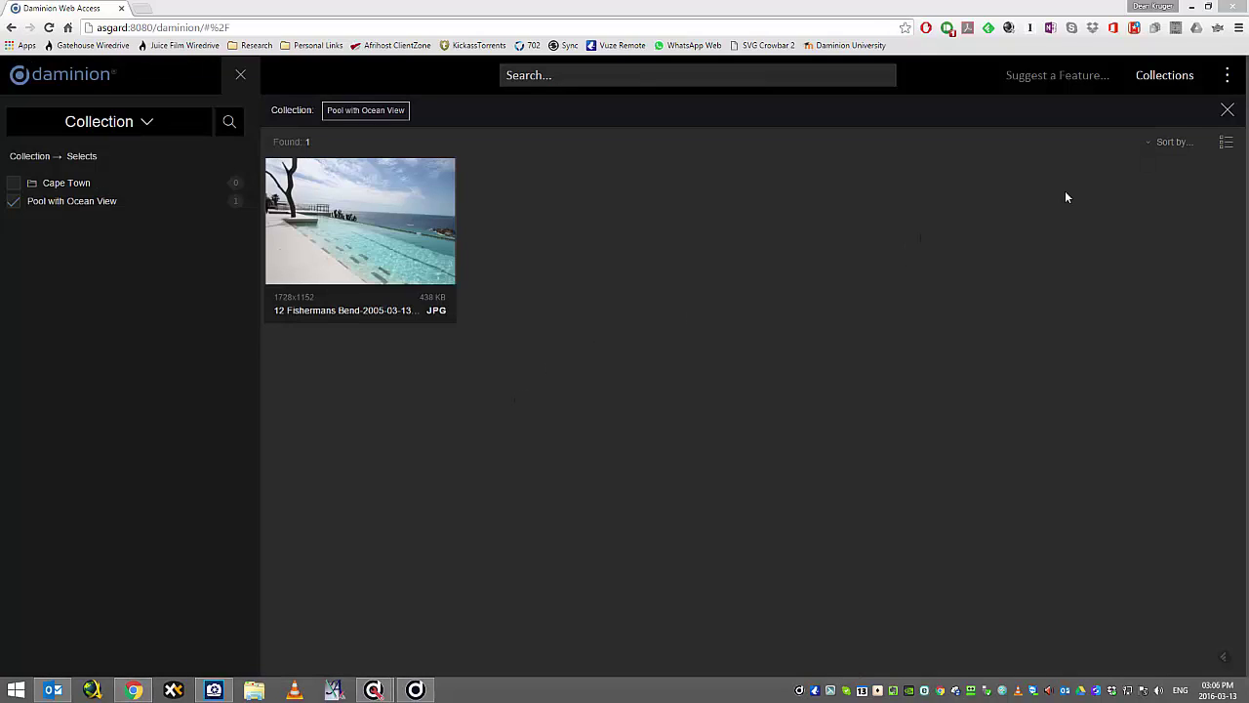
pyautogui.click(1229, 76)
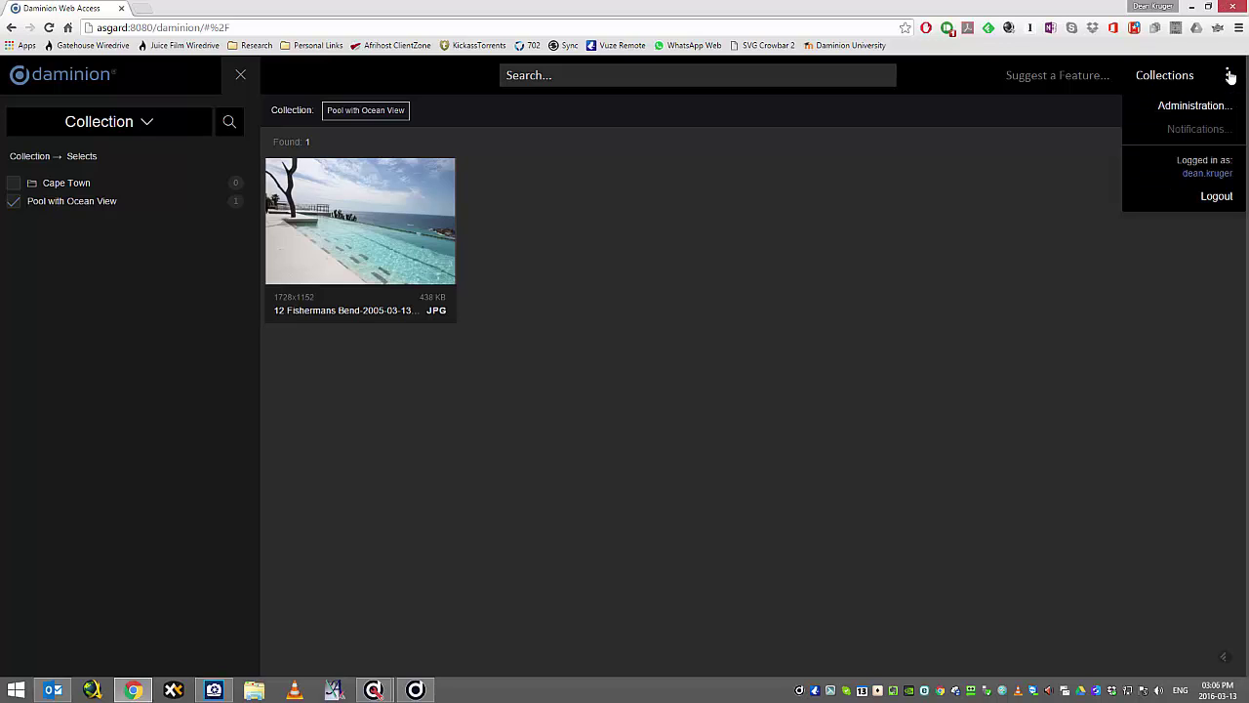
# Open user administration and check the server's own users list before returning.
pyautogui.click(1184, 111)
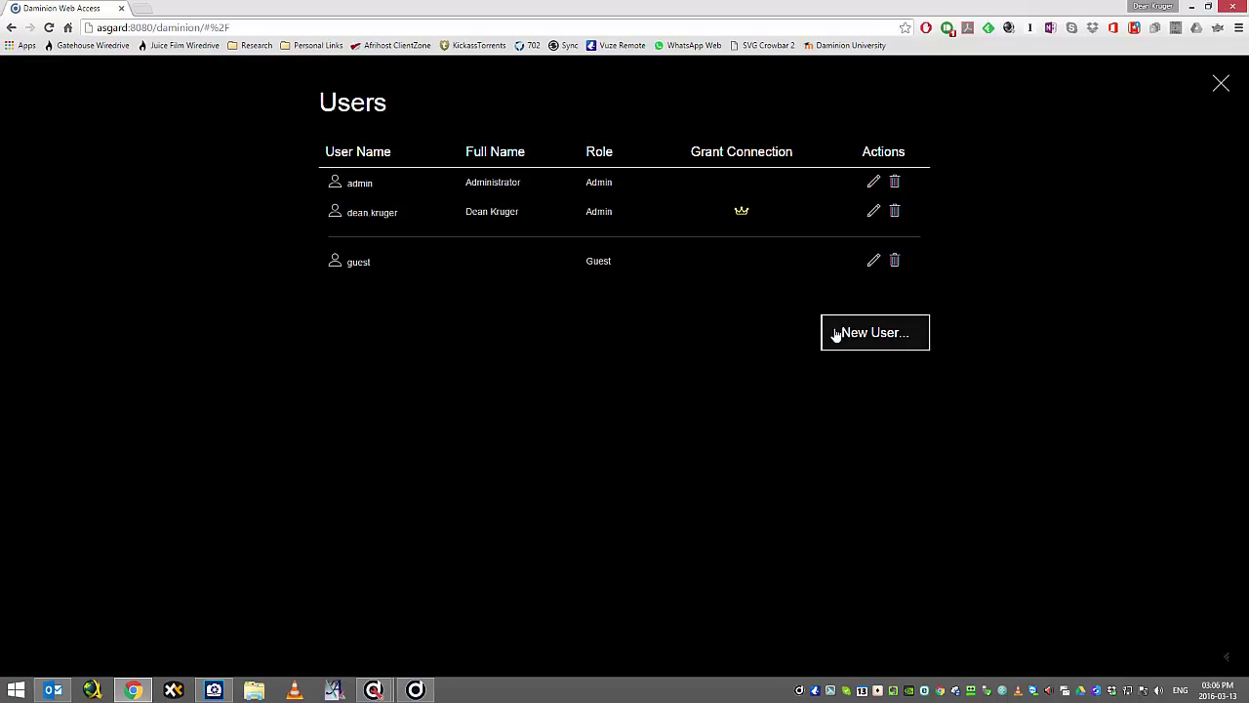
pyautogui.moveTo(374, 688)
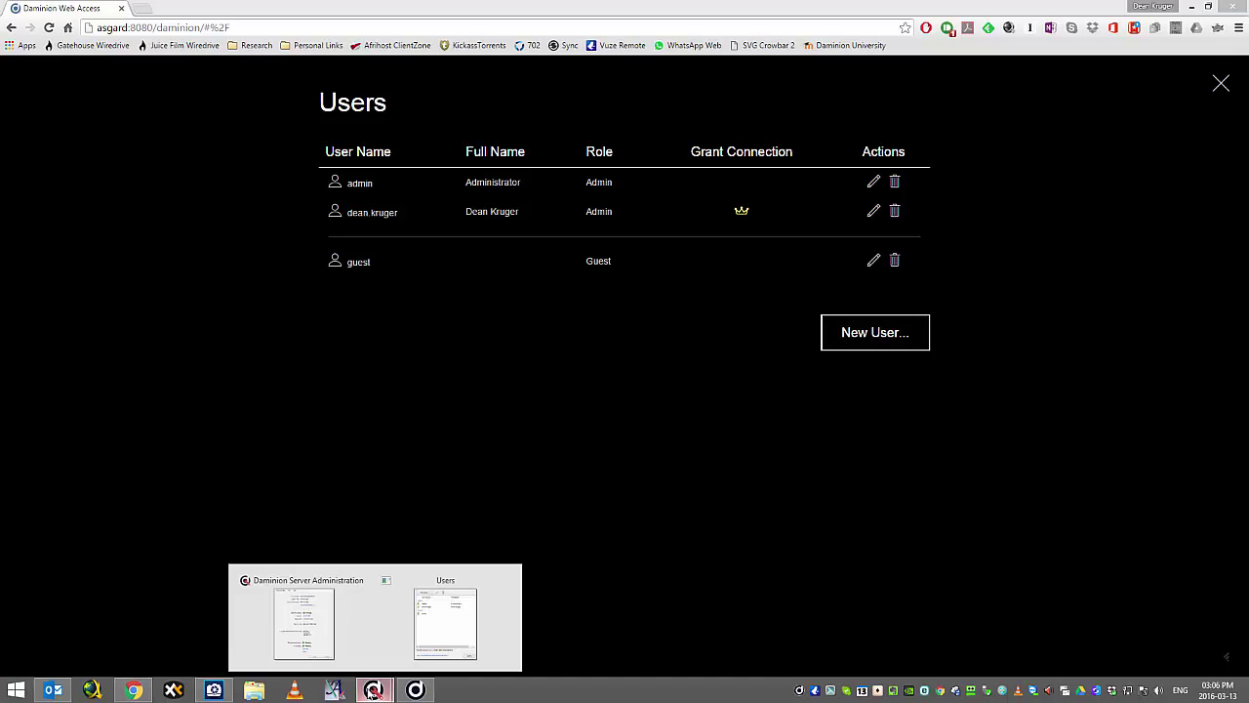
pyautogui.click(454, 585)
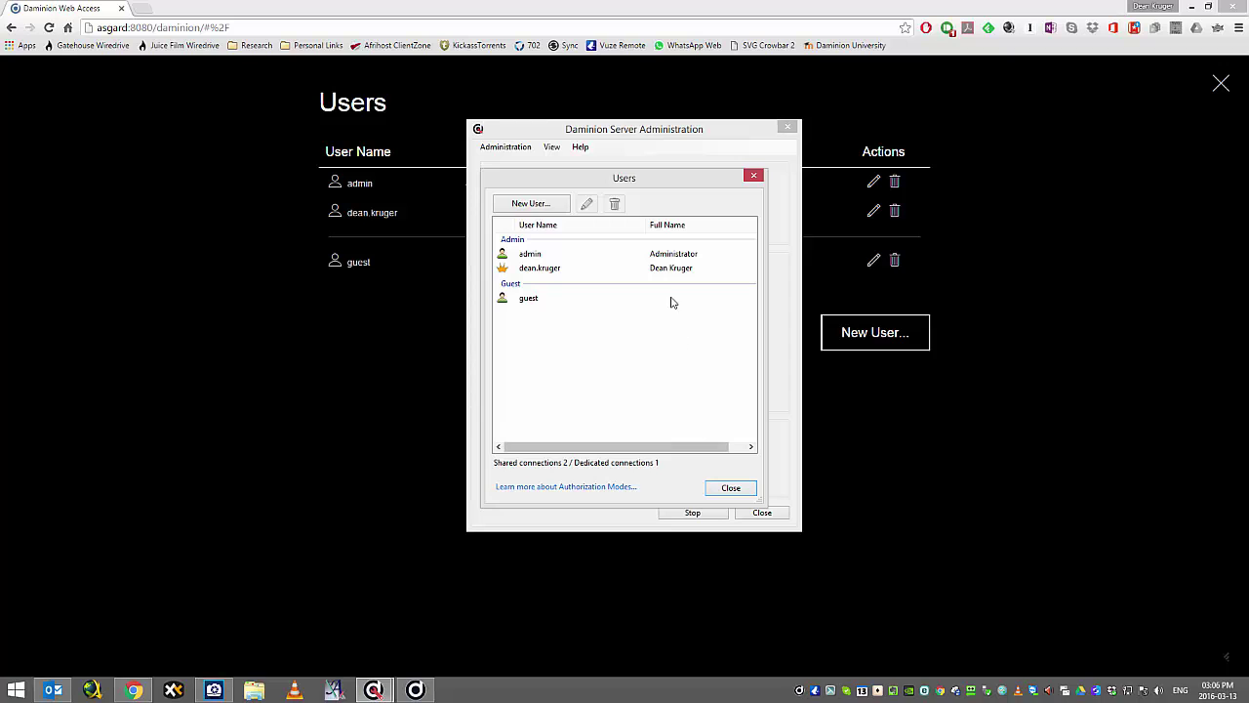
pyautogui.click(722, 487)
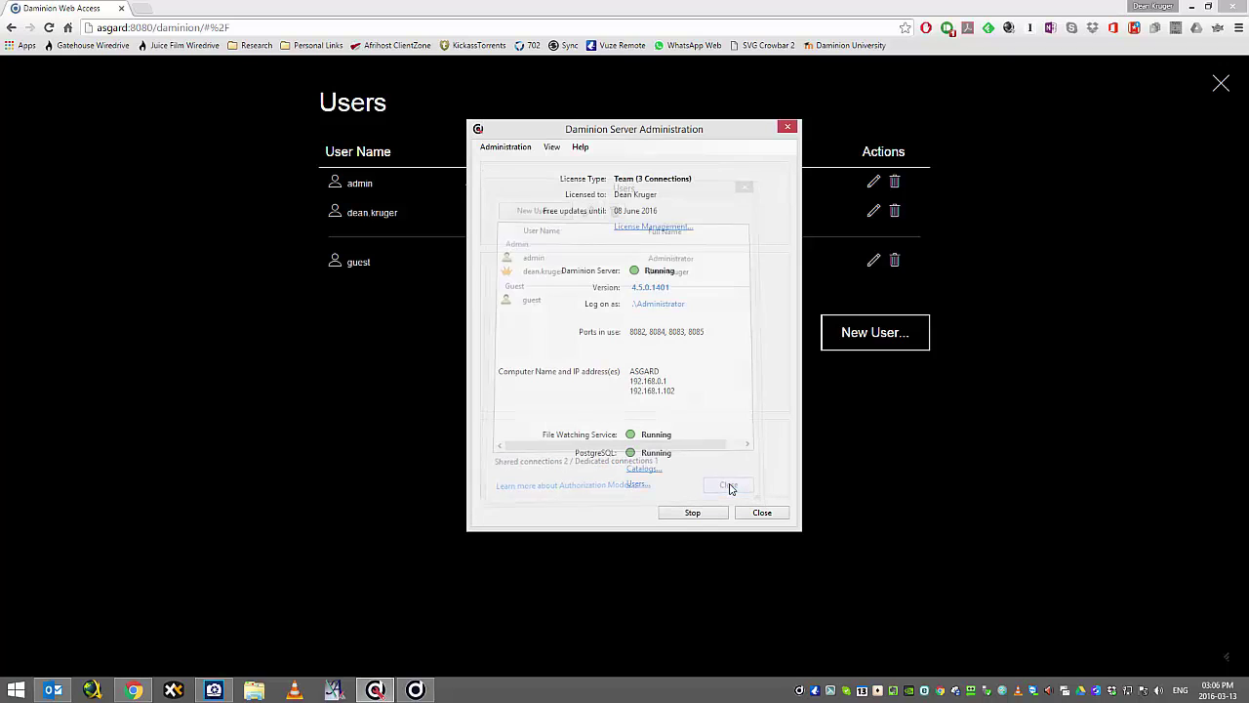
pyautogui.click(757, 13)
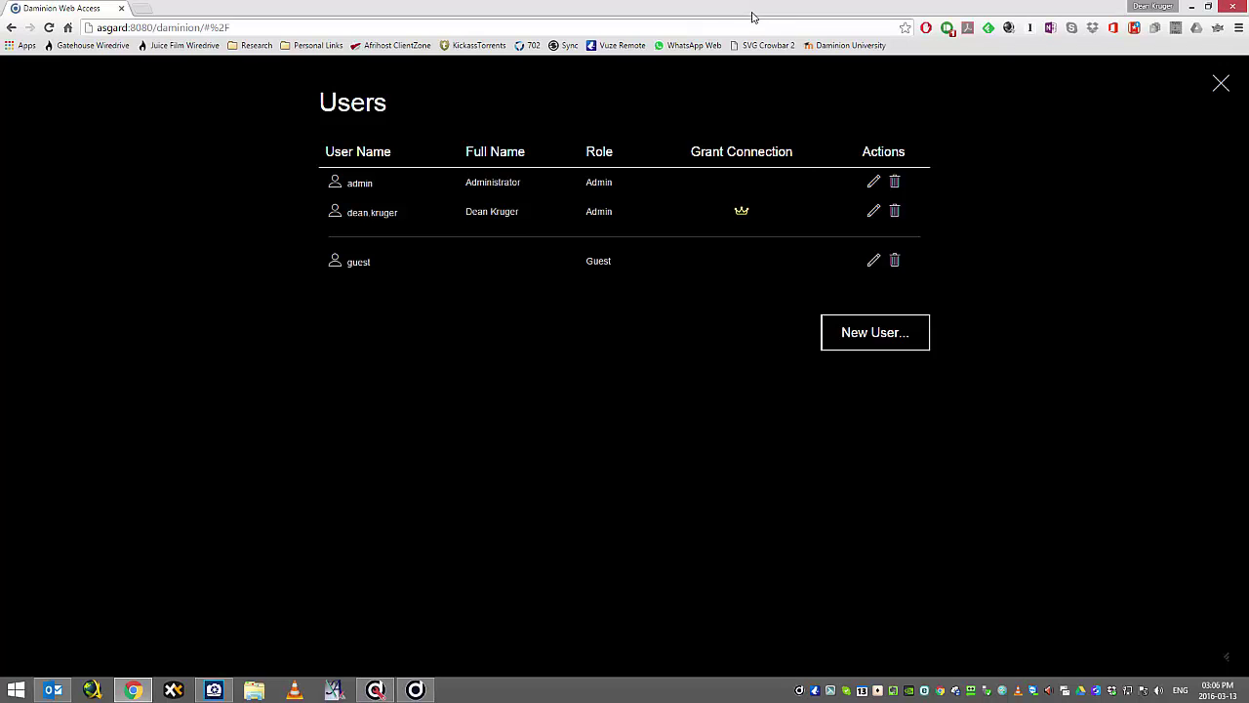
# Create user 'test' with full name, matching password and the Editor role.
pyautogui.click(886, 347)
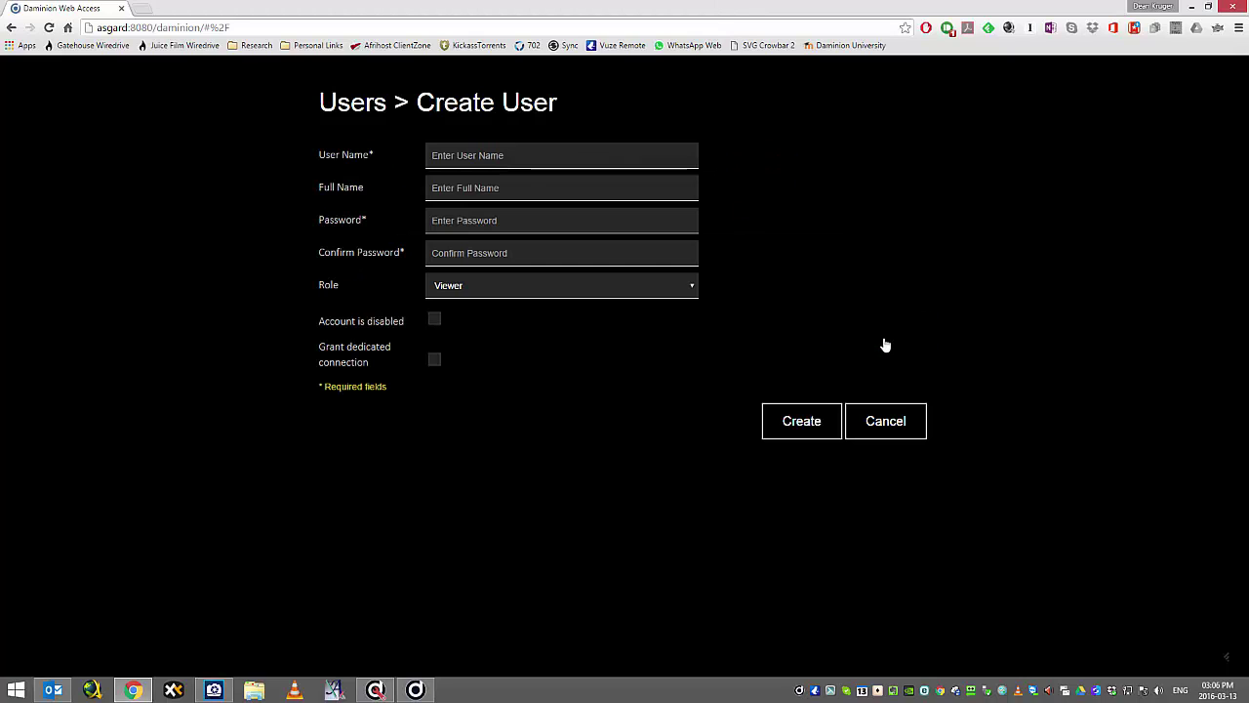
pyautogui.click(535, 154)
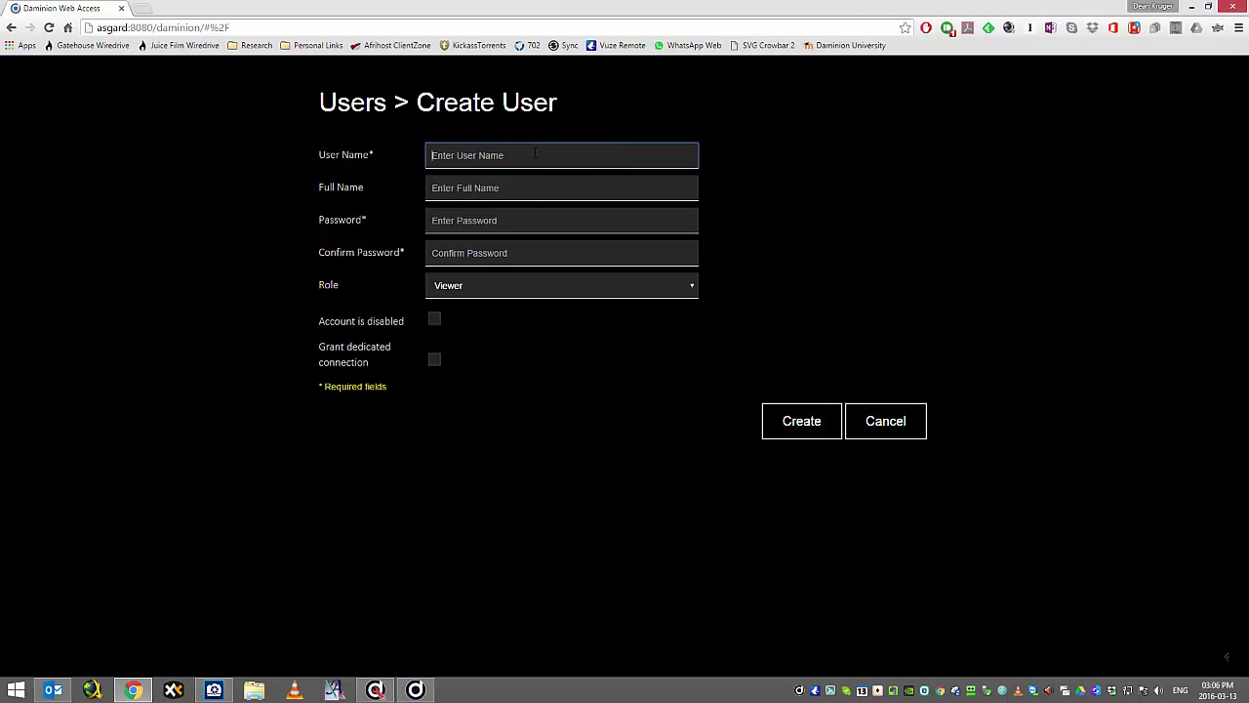
pyautogui.write('test')
pyautogui.press('Tab')
pyautogui.write('test')
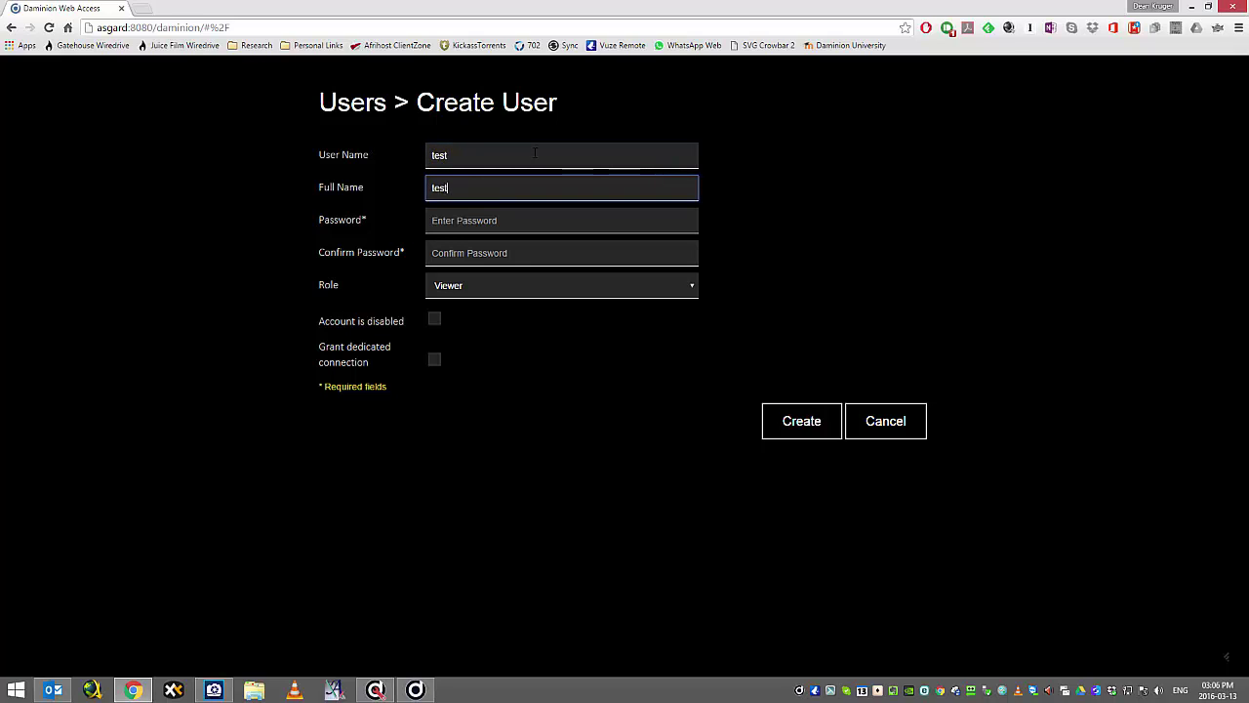
pyautogui.press('Tab')
pyautogui.write('test')
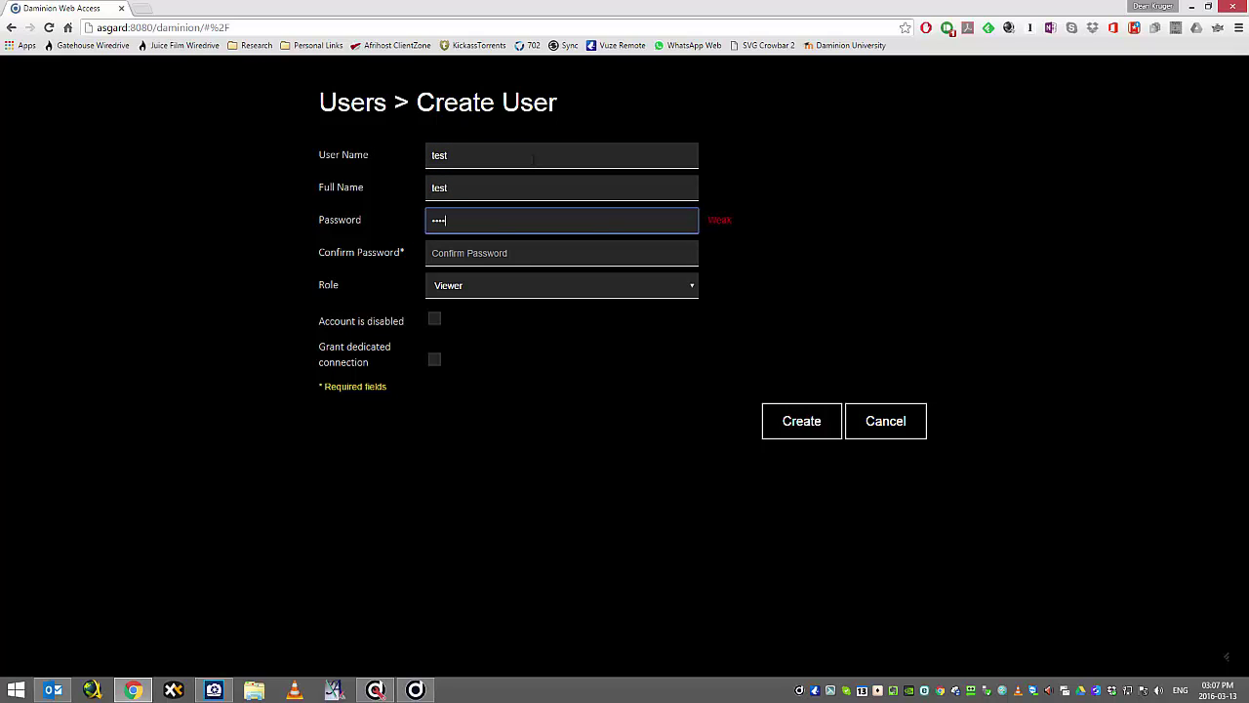
pyautogui.press('Tab')
pyautogui.write('test')
pyautogui.press('Tab')
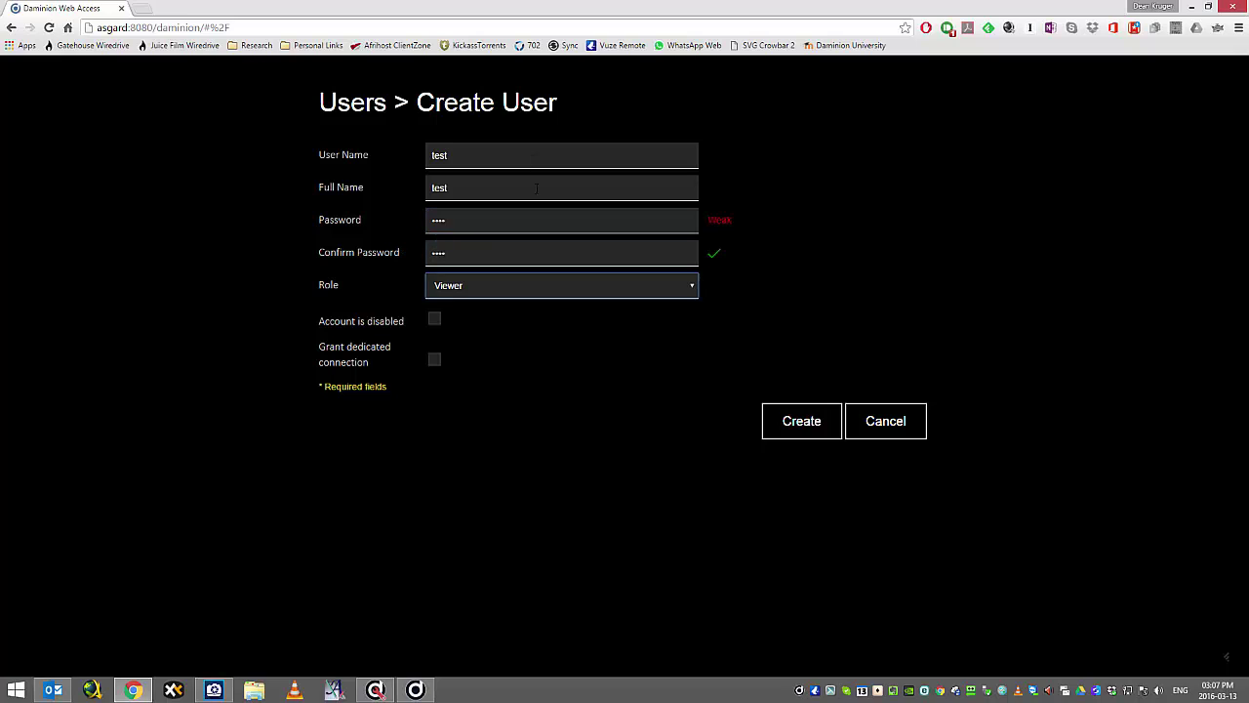
pyautogui.click(516, 290)
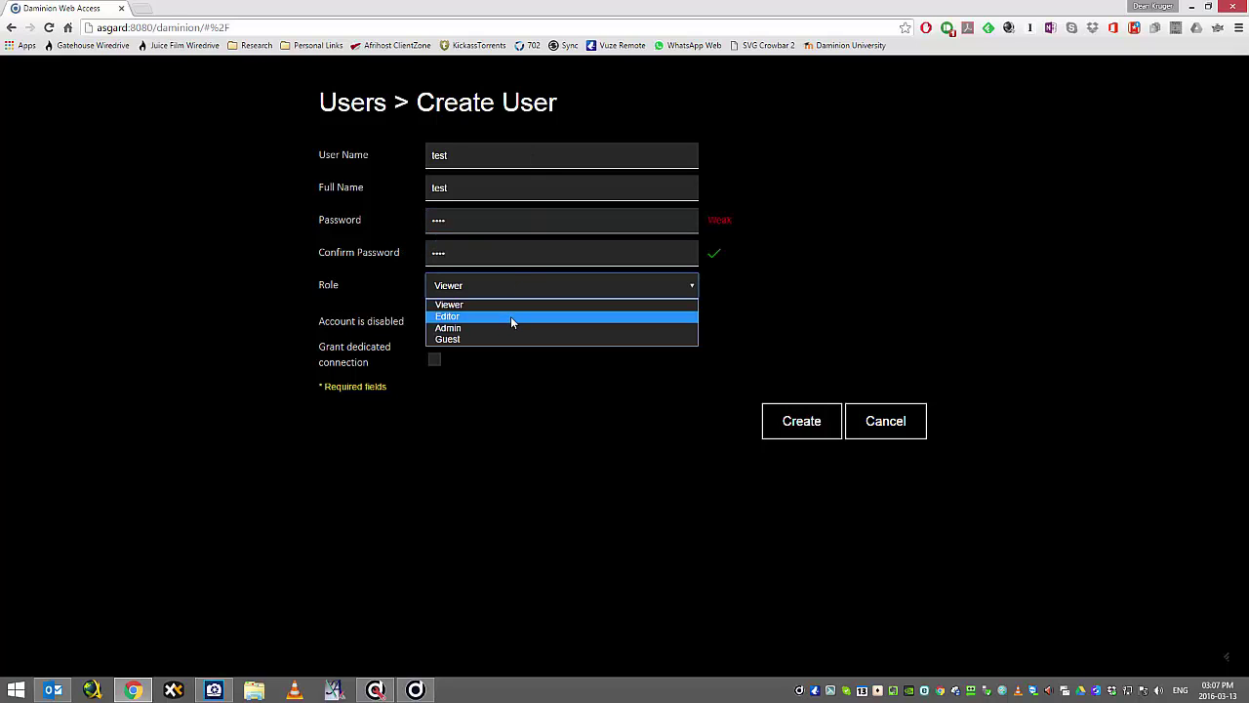
pyautogui.click(510, 318)
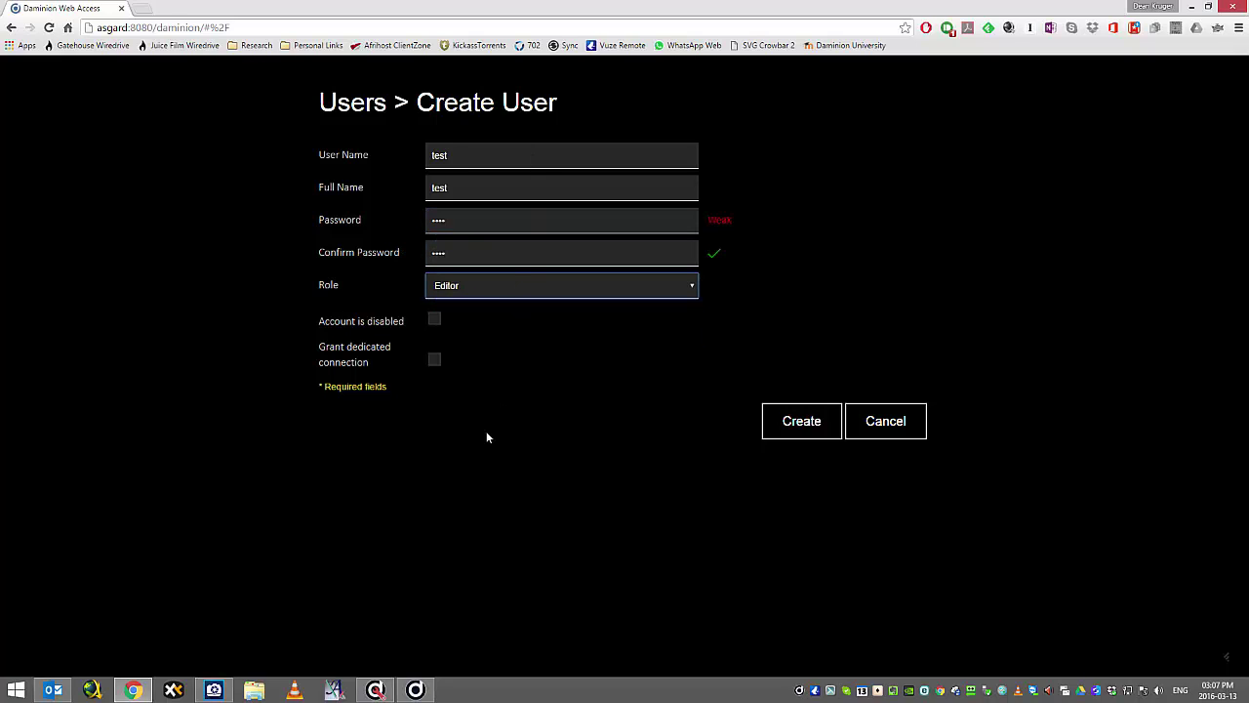
pyautogui.click(787, 426)
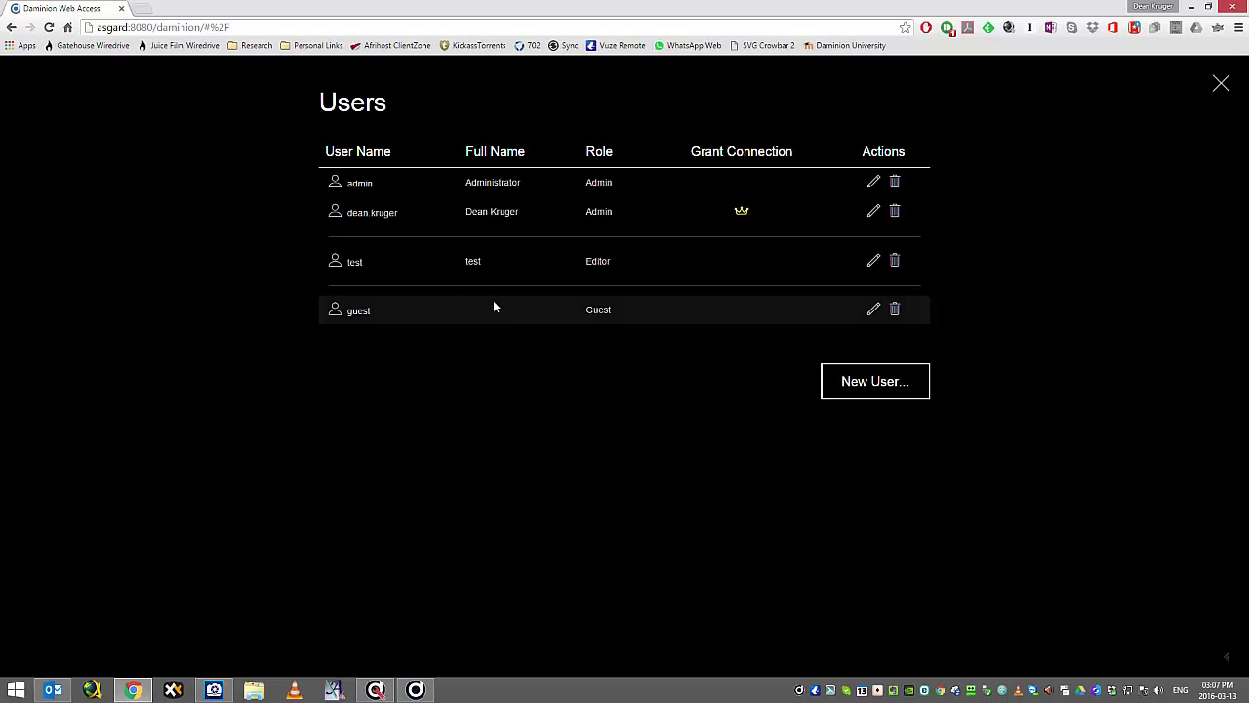
# Review the server administration users list, then return to the web Users page.
pyautogui.click(374, 690)
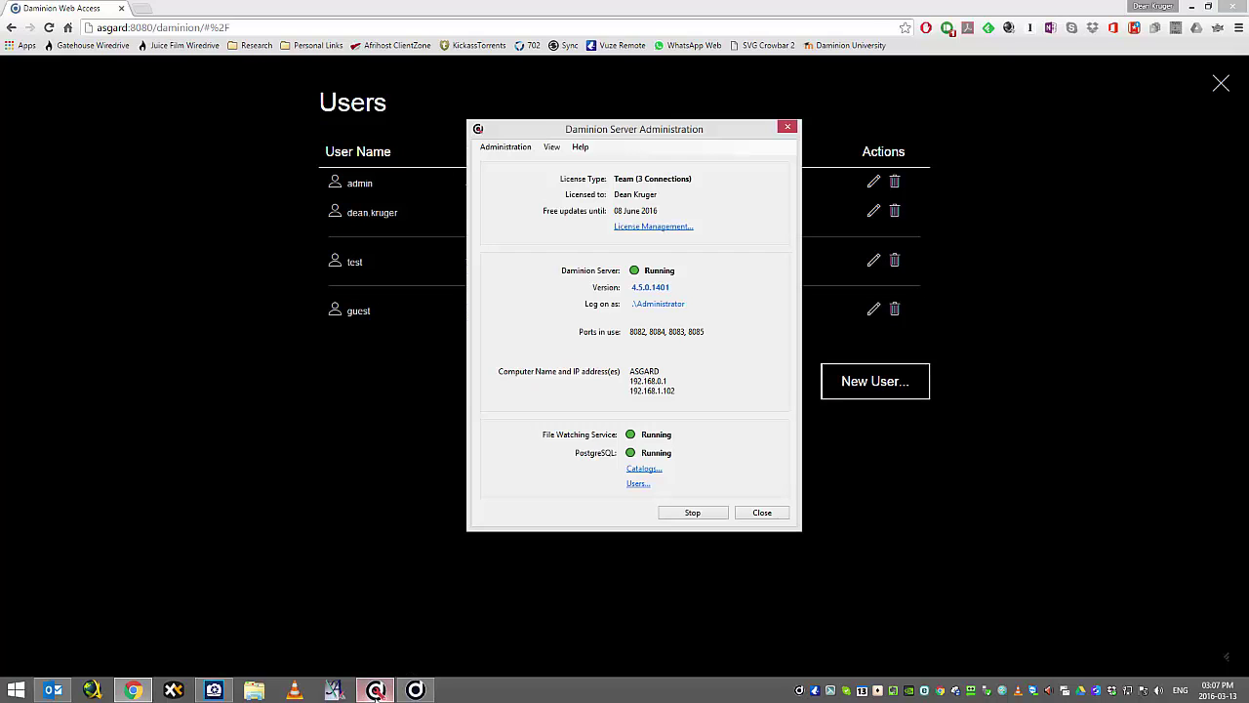
pyautogui.click(638, 484)
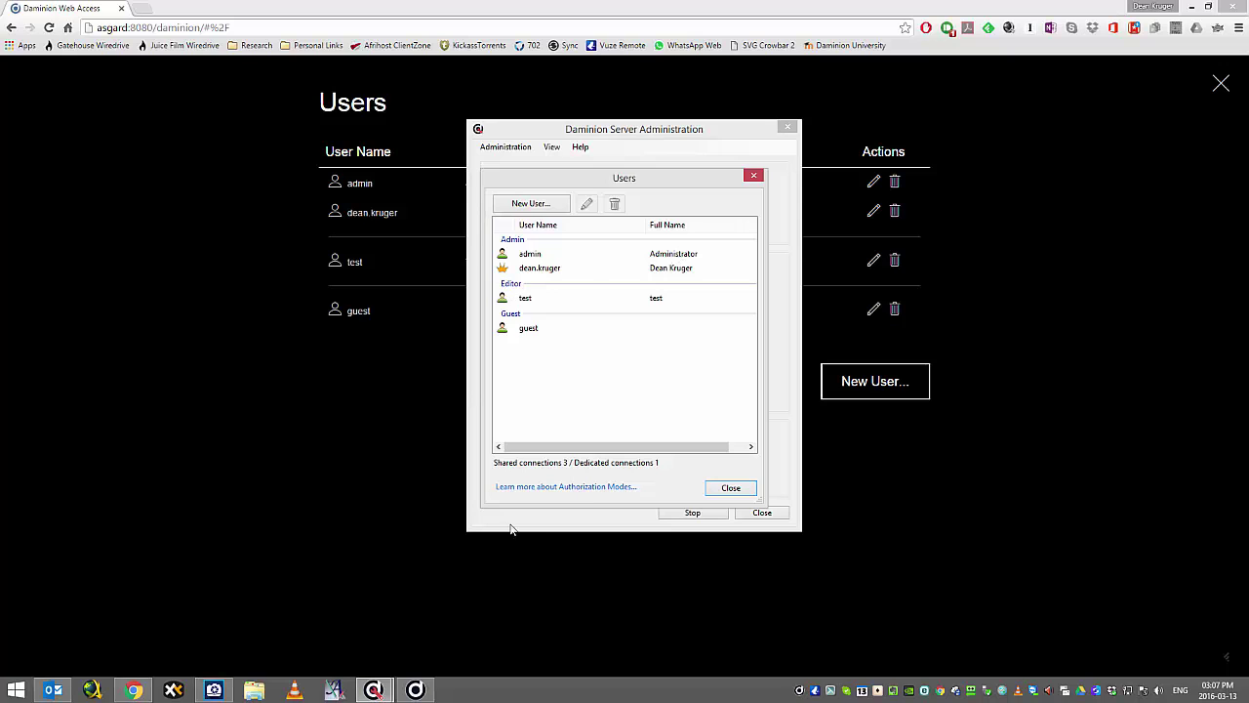
pyautogui.click(728, 489)
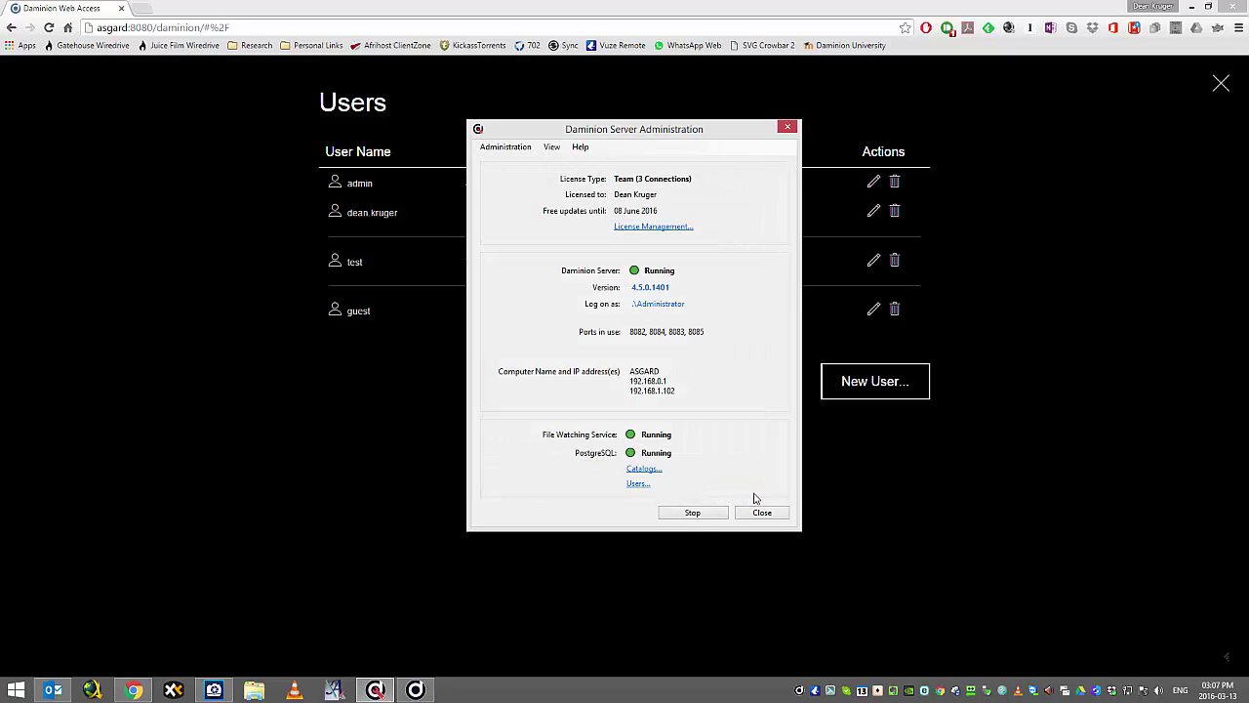
pyautogui.click(607, 8)
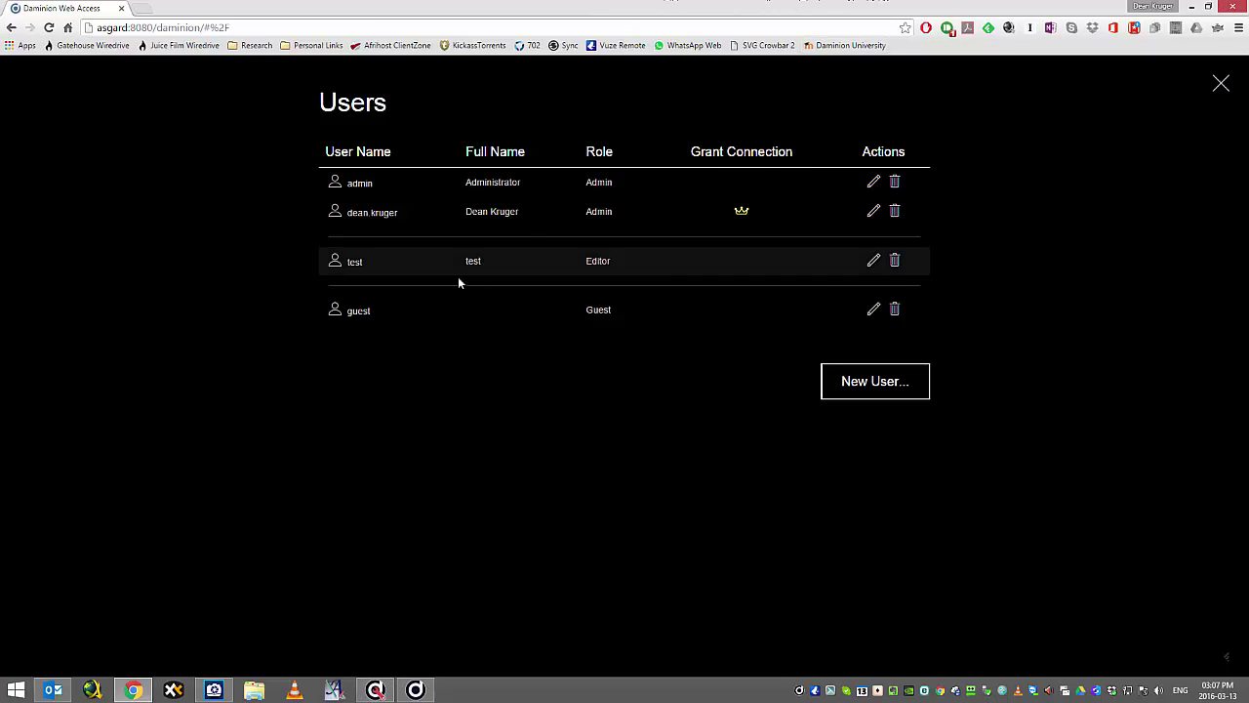
# Delete the test user account and close the Users list.
pyautogui.click(895, 261)
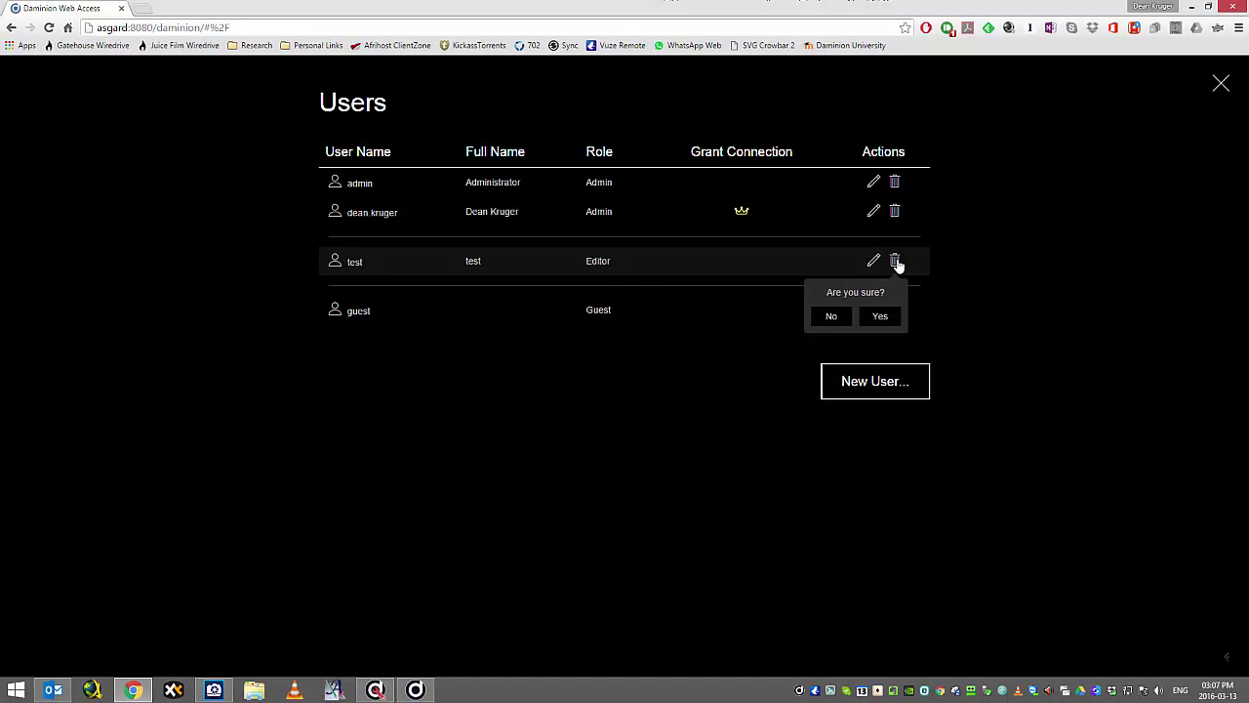
pyautogui.click(879, 316)
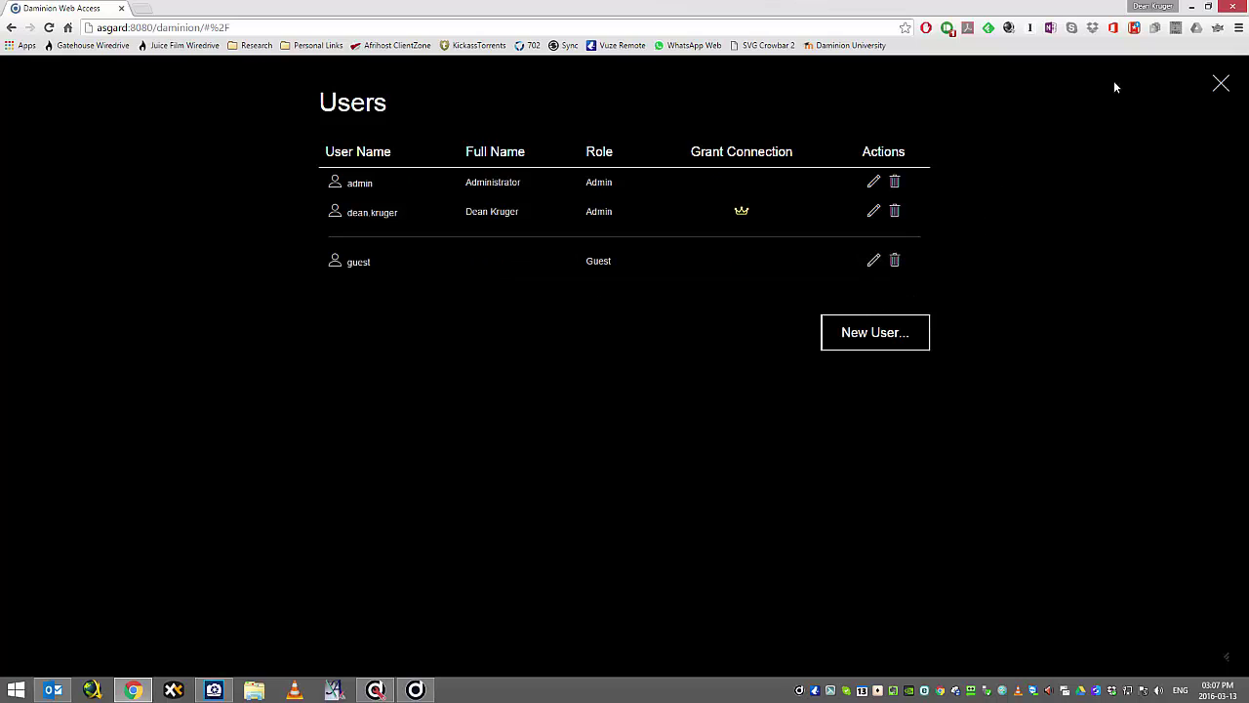
pyautogui.click(1221, 85)
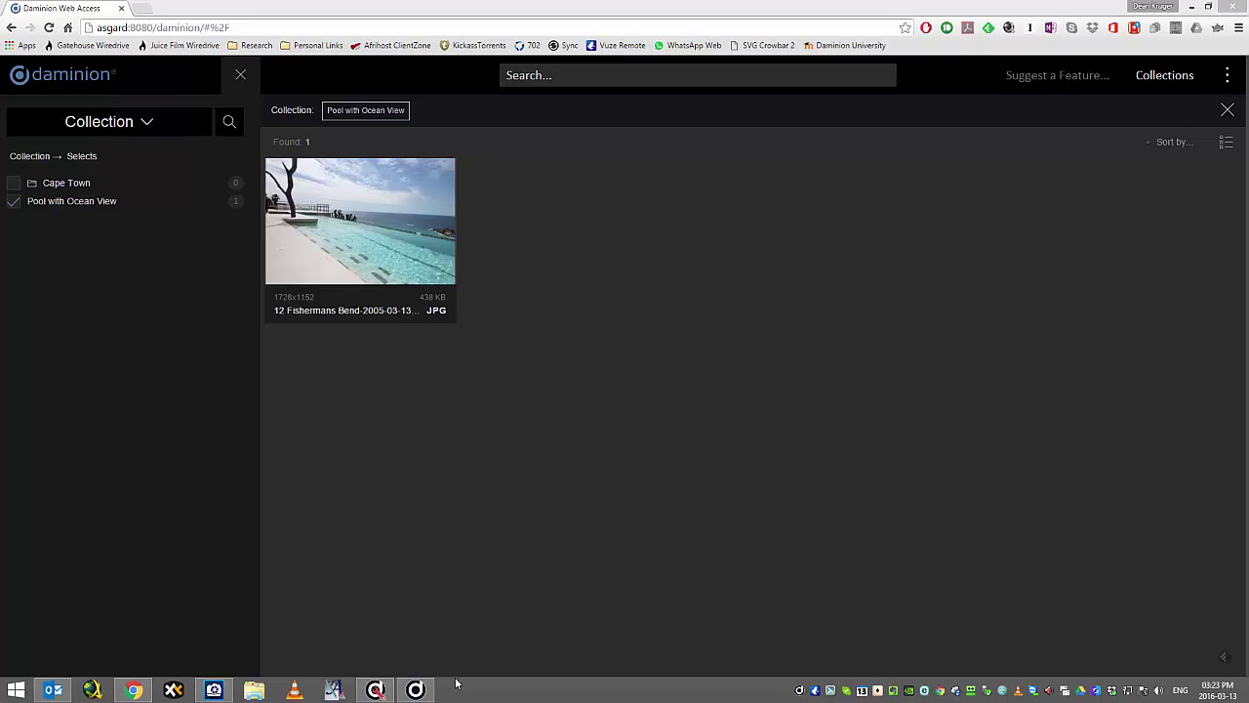
pyautogui.moveTo(417, 693)
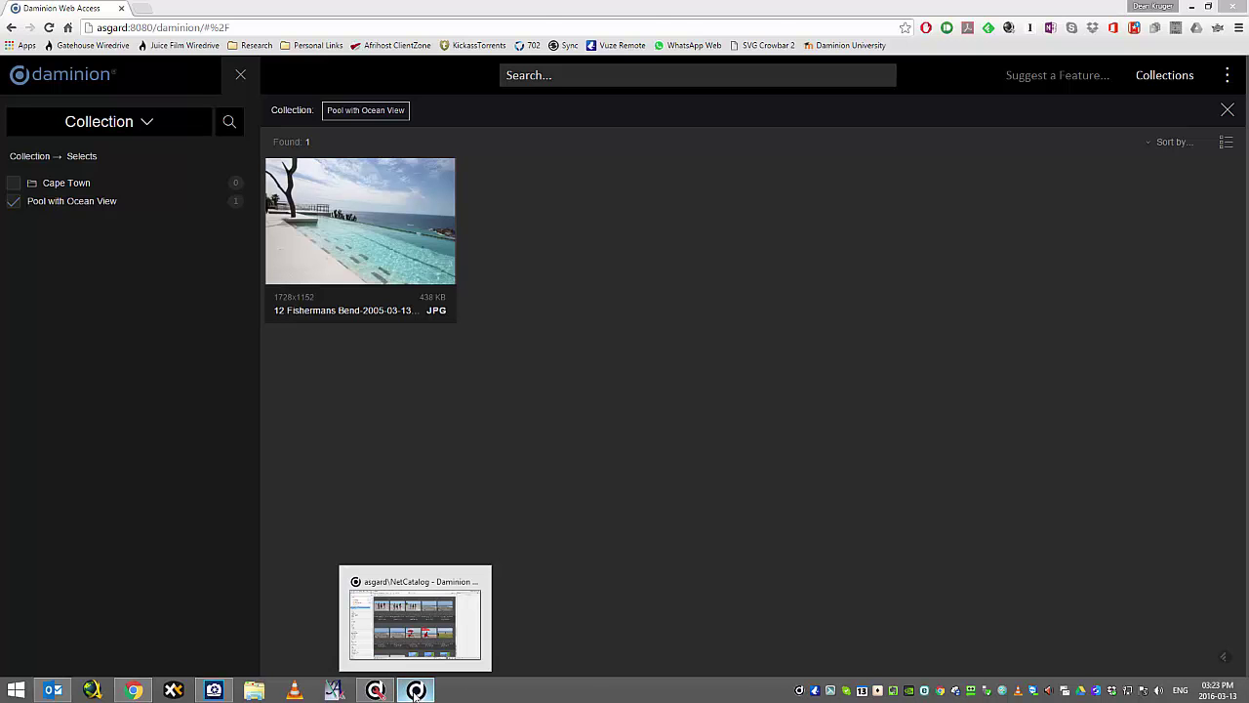
# Review the Watch Folder's Auto-Rescan Settings, confirming auto-rescan is on, and cancel without changes.
pyautogui.click(415, 693)
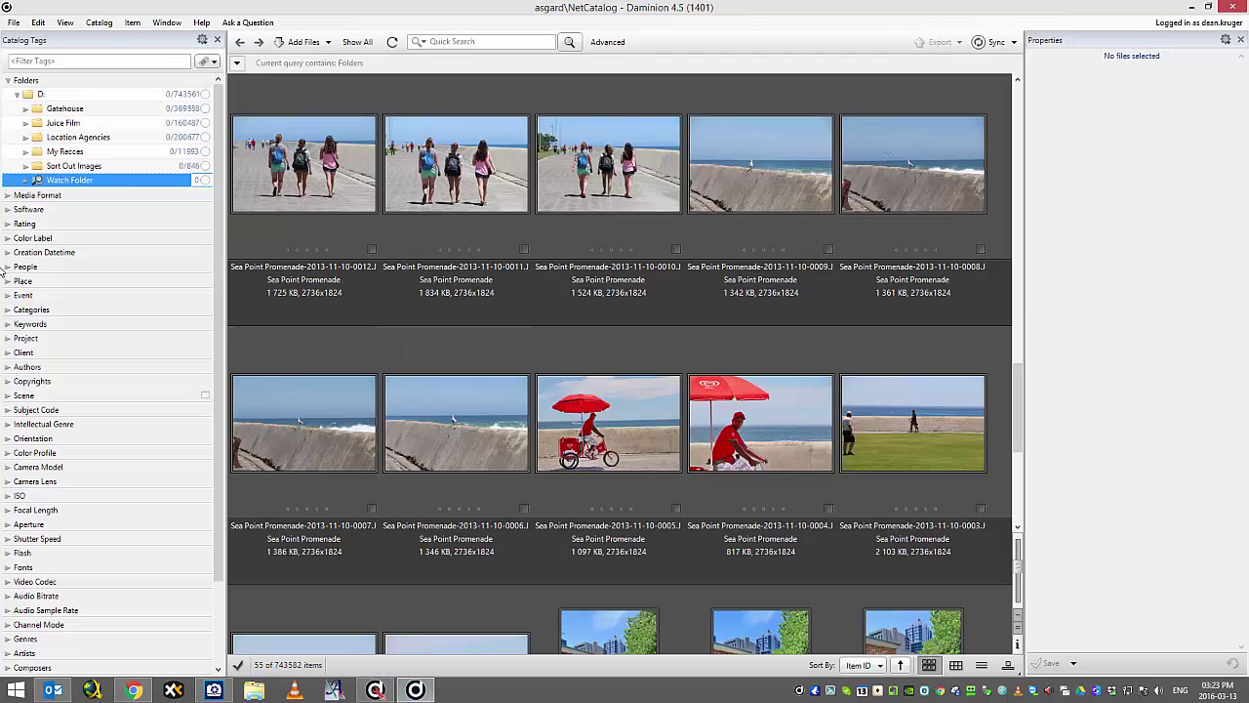
pyautogui.rightClick(63, 185)
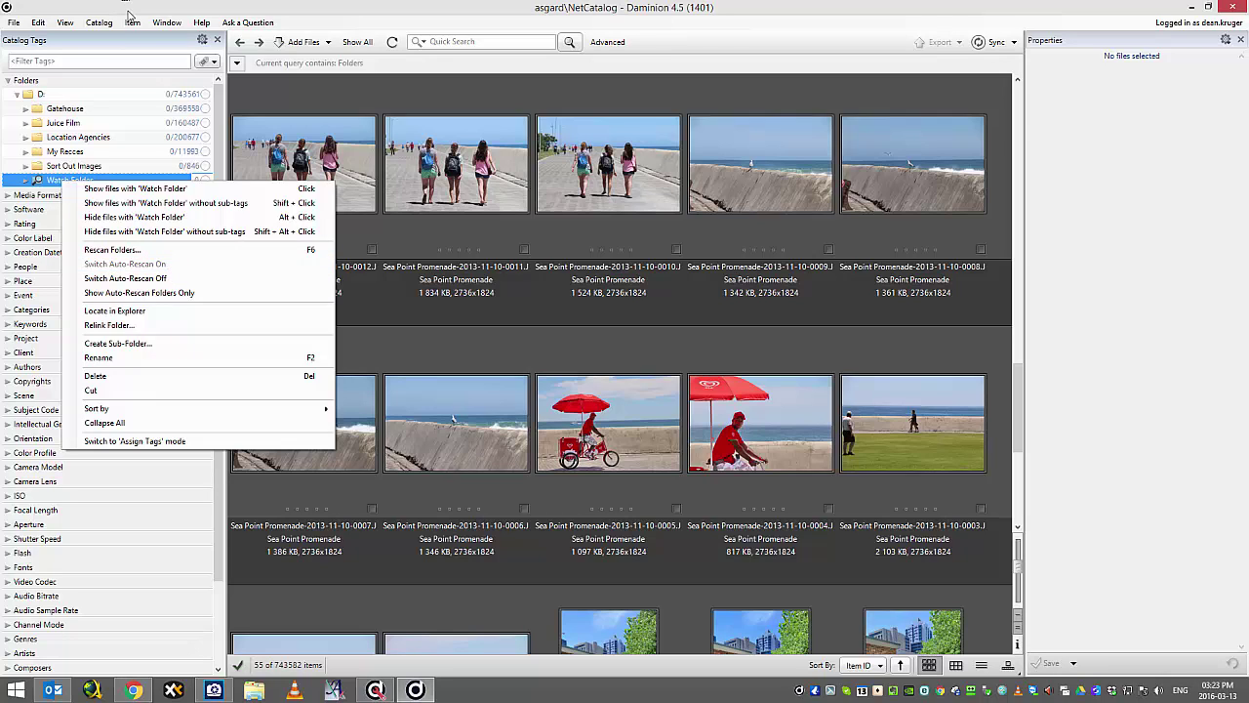
pyautogui.click(129, 16)
pyautogui.click(100, 23)
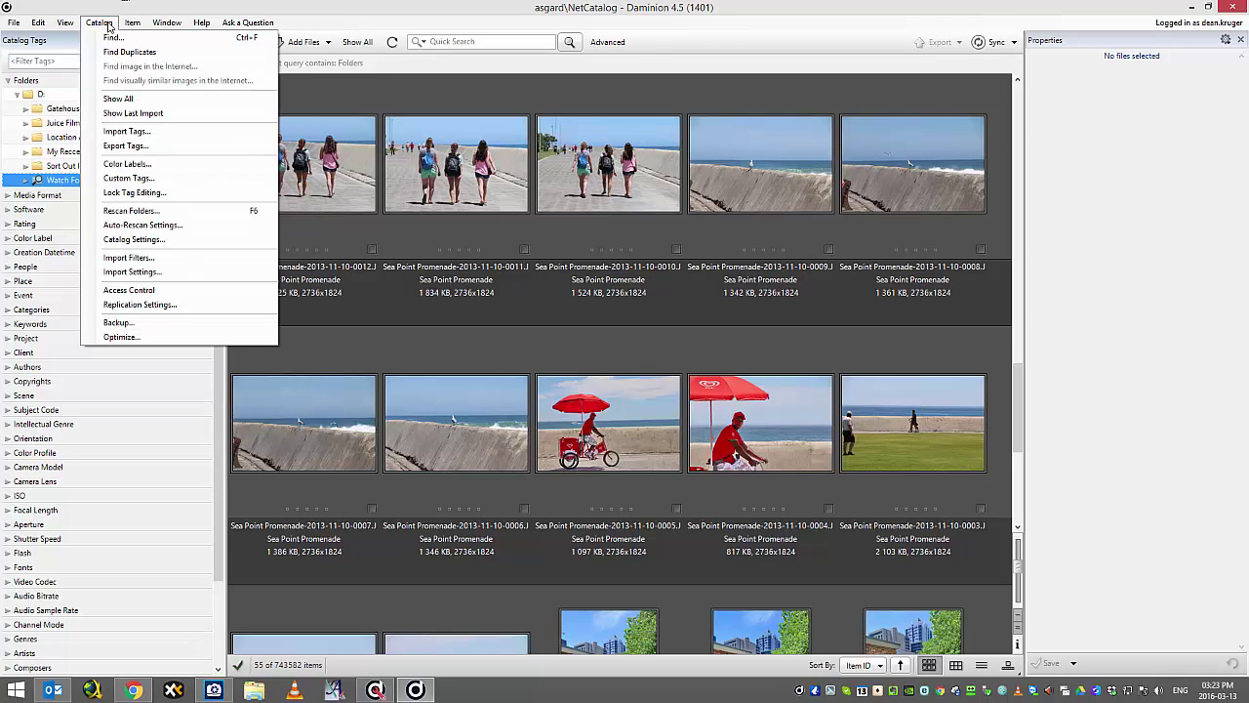
pyautogui.click(136, 225)
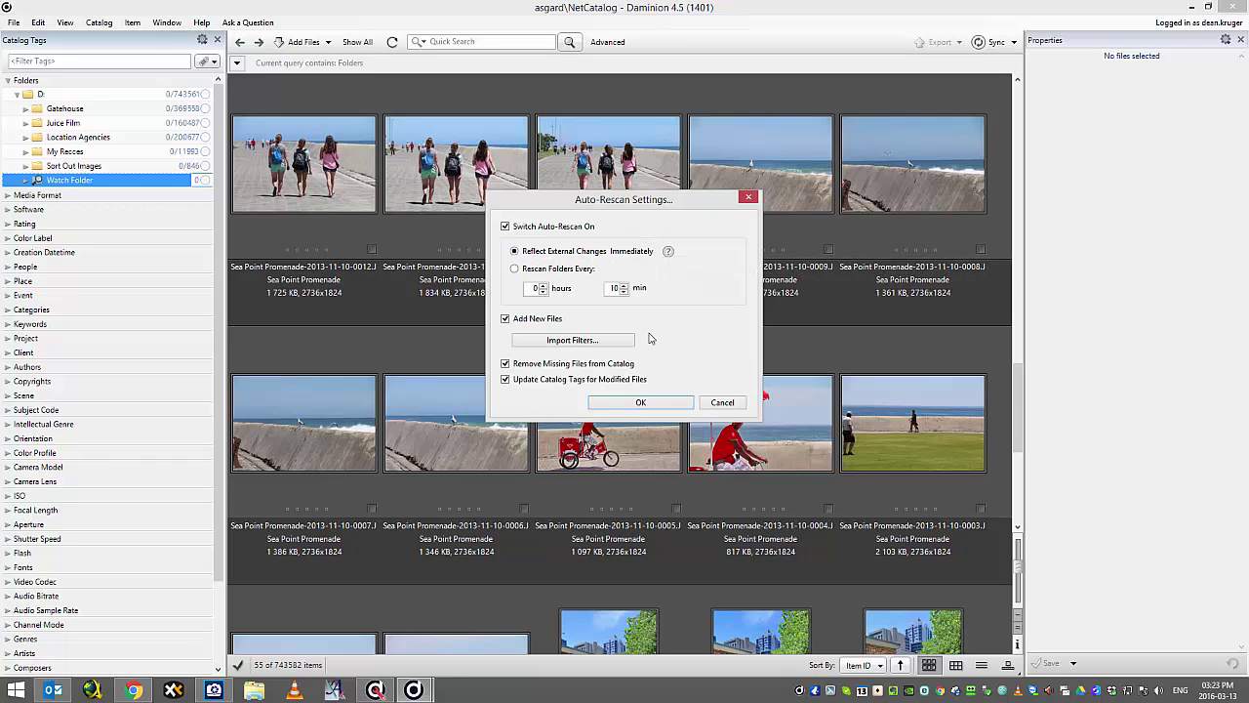
pyautogui.click(724, 403)
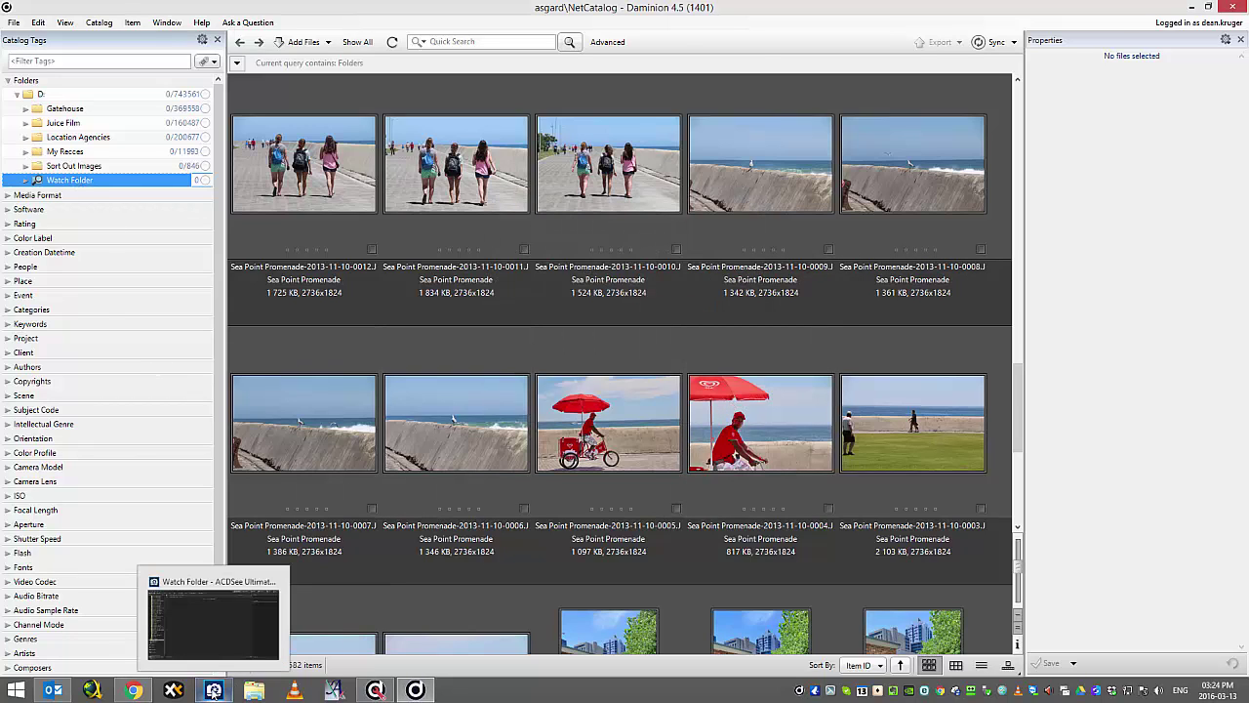
# In ACDSee, copy all 19 photos from folder 2015-11-21 into the Watch Folder, then return to Daminion.
pyautogui.click(212, 690)
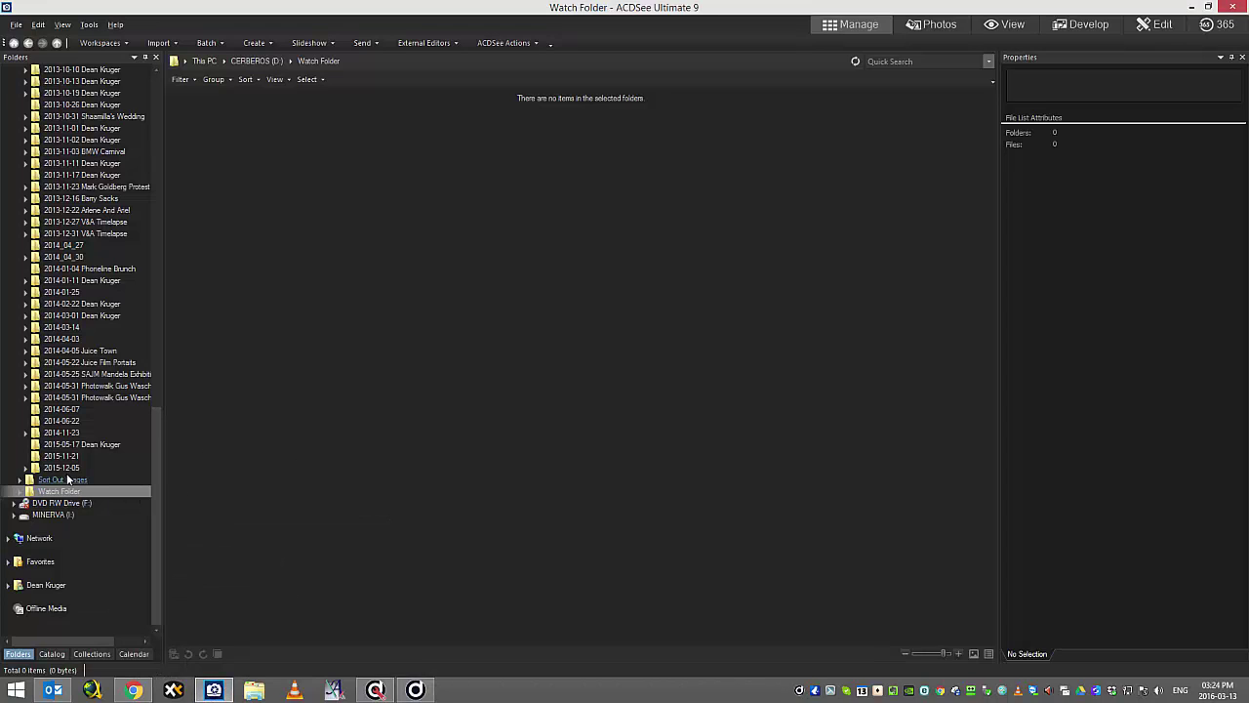
pyautogui.click(64, 455)
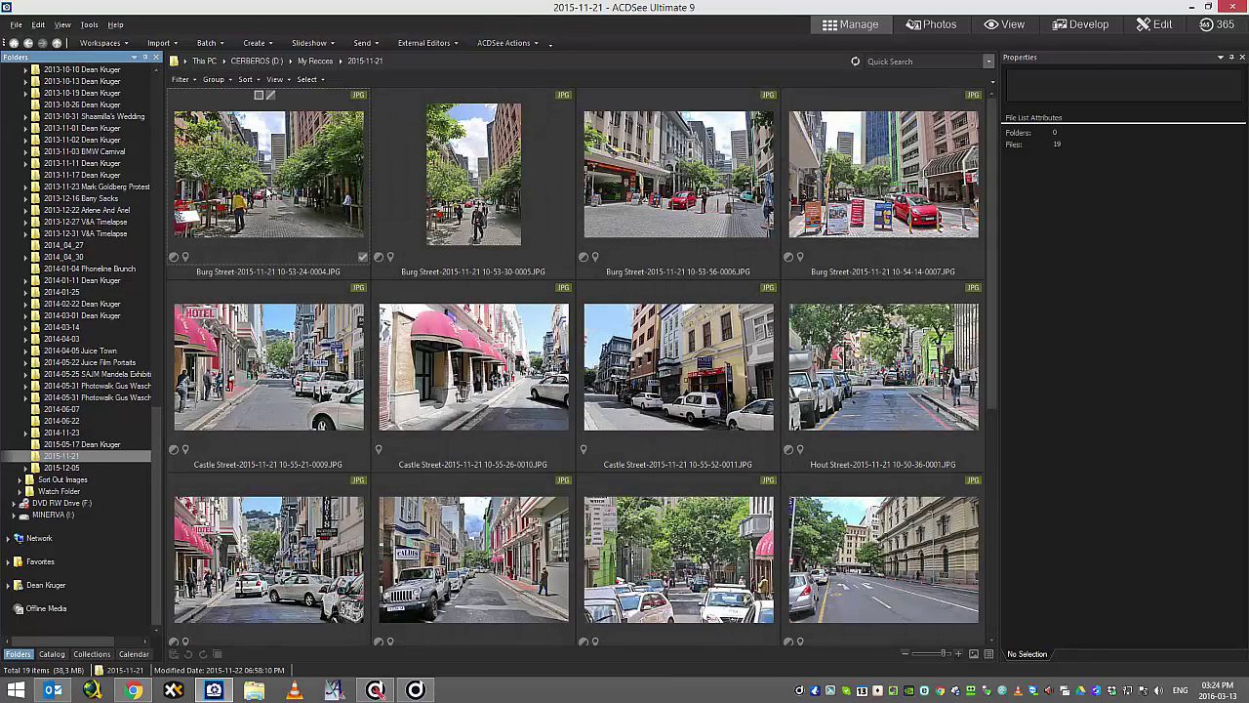
pyautogui.click(273, 181)
pyautogui.hotkey('ctrl', 'a')
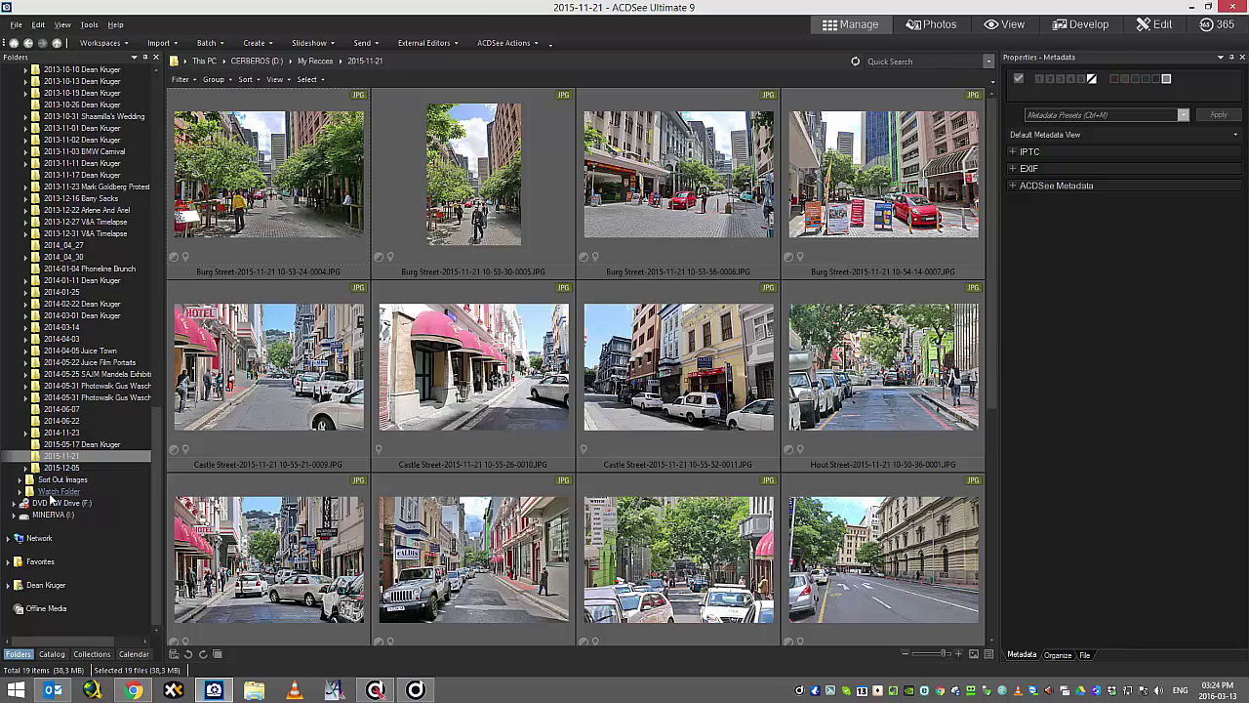
pyautogui.click(54, 491)
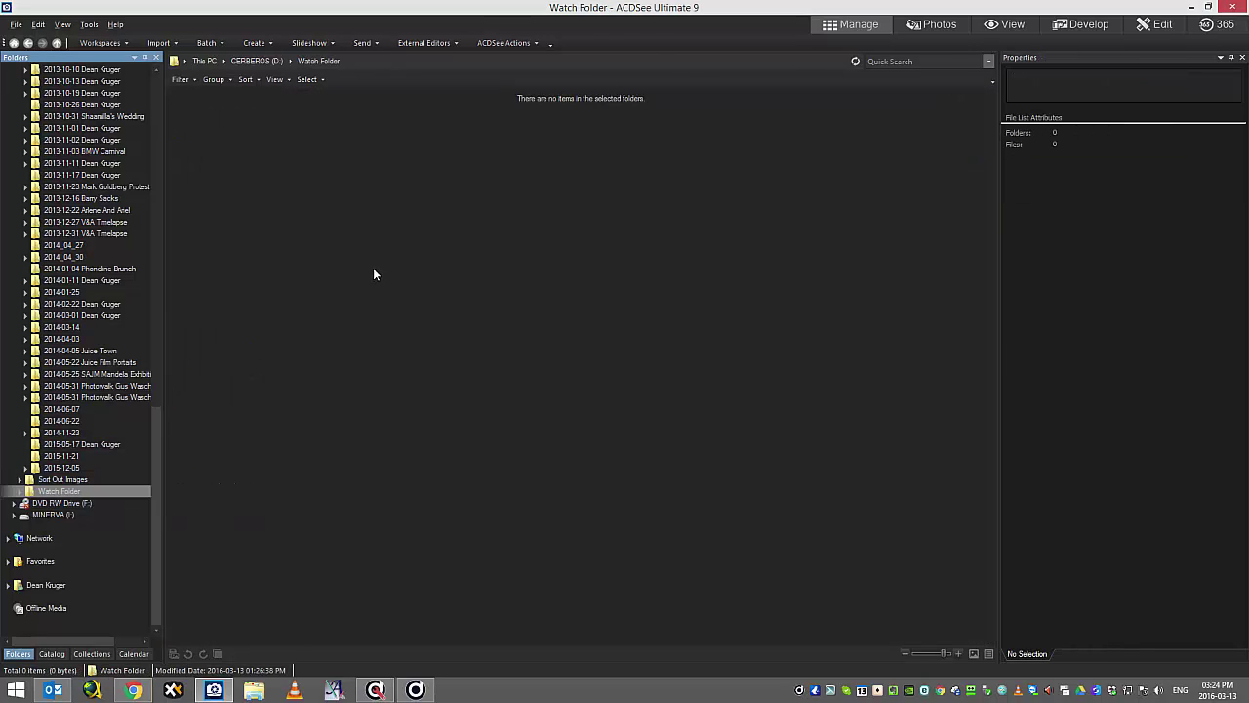
pyautogui.hotkey('ctrl', 'v')
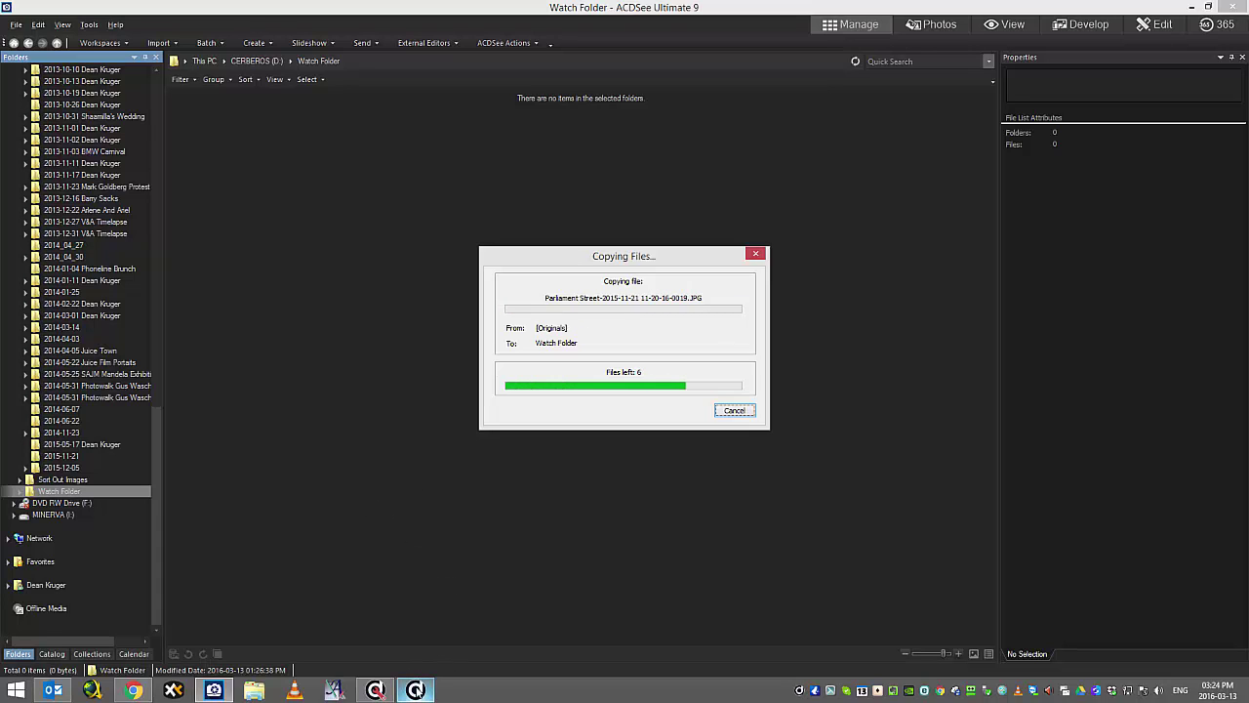
pyautogui.click(415, 690)
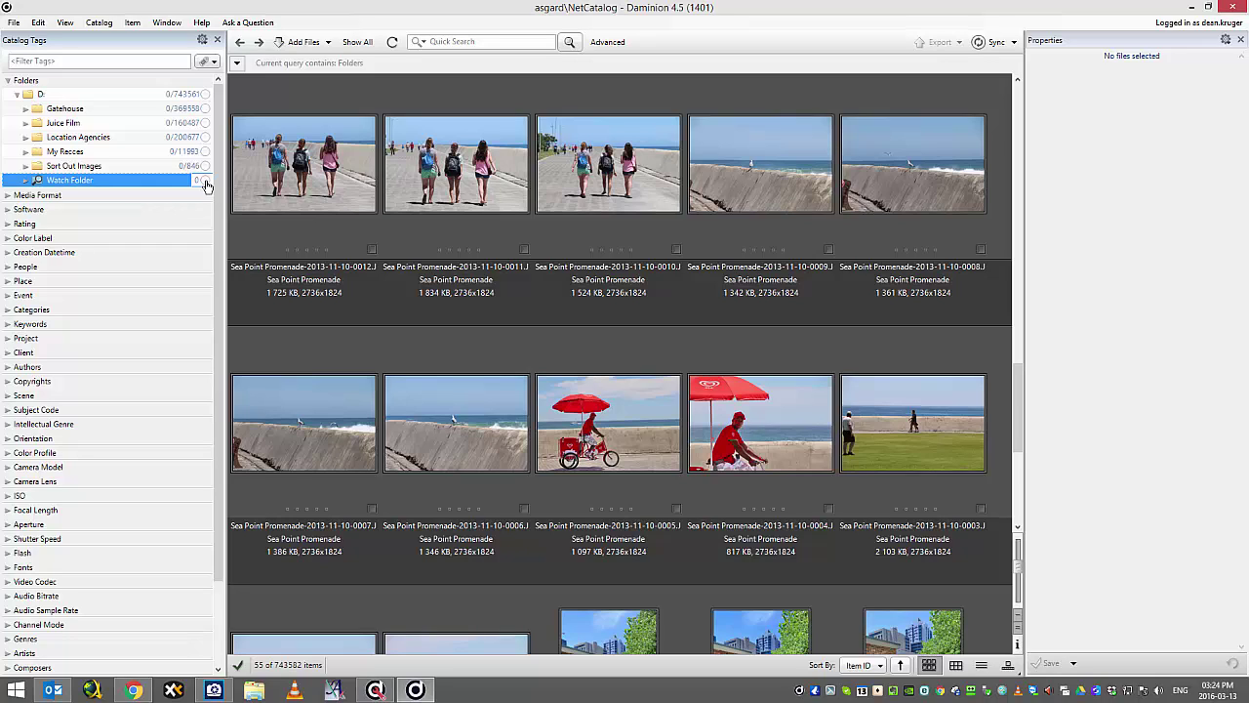
# Filter to the Watch Folder's photos and select three, including Parliament Street and Castle Street shots.
pyautogui.click(205, 181)
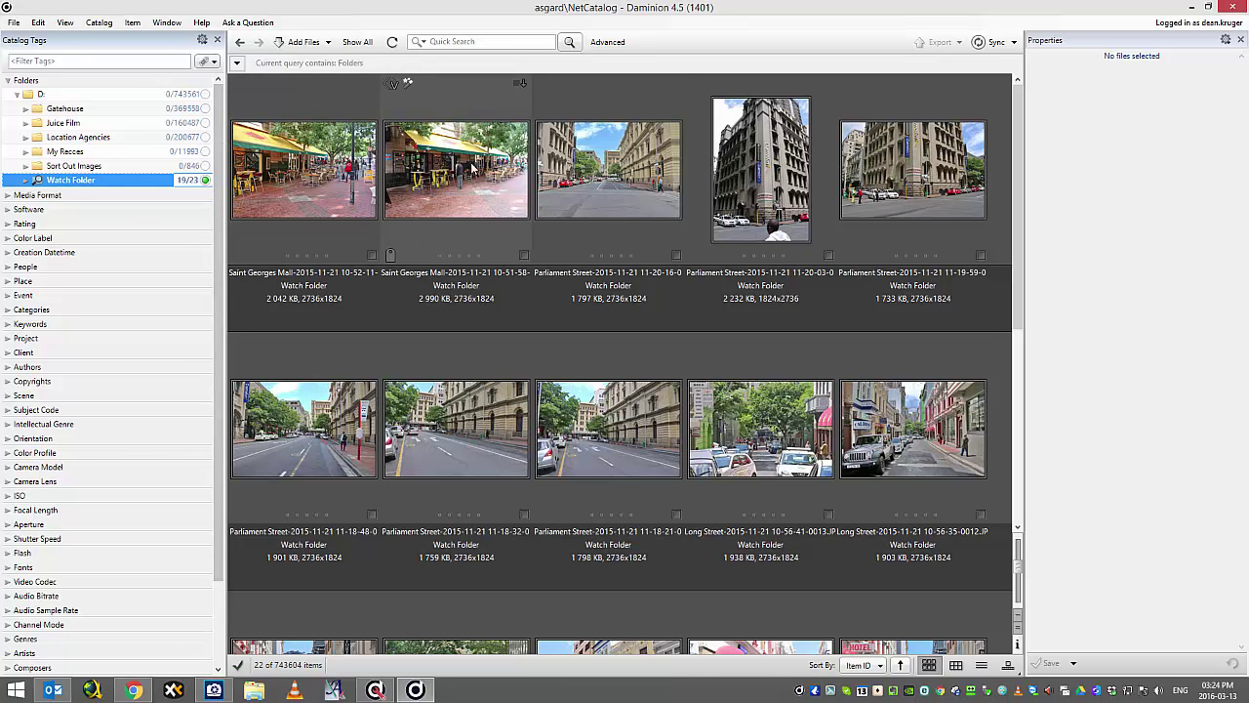
pyautogui.scroll(-5, 1018, 103)
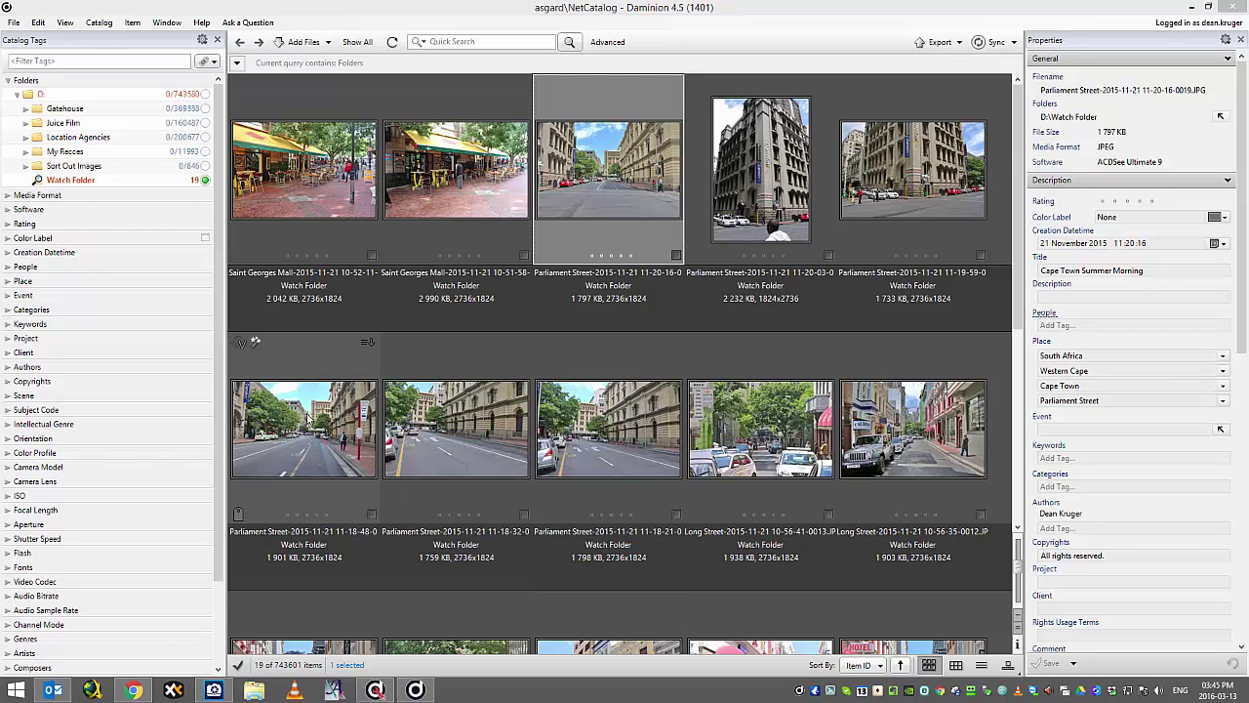
pyautogui.keyDown('ctrl'); pyautogui.click(609, 426); pyautogui.keyUp('ctrl')
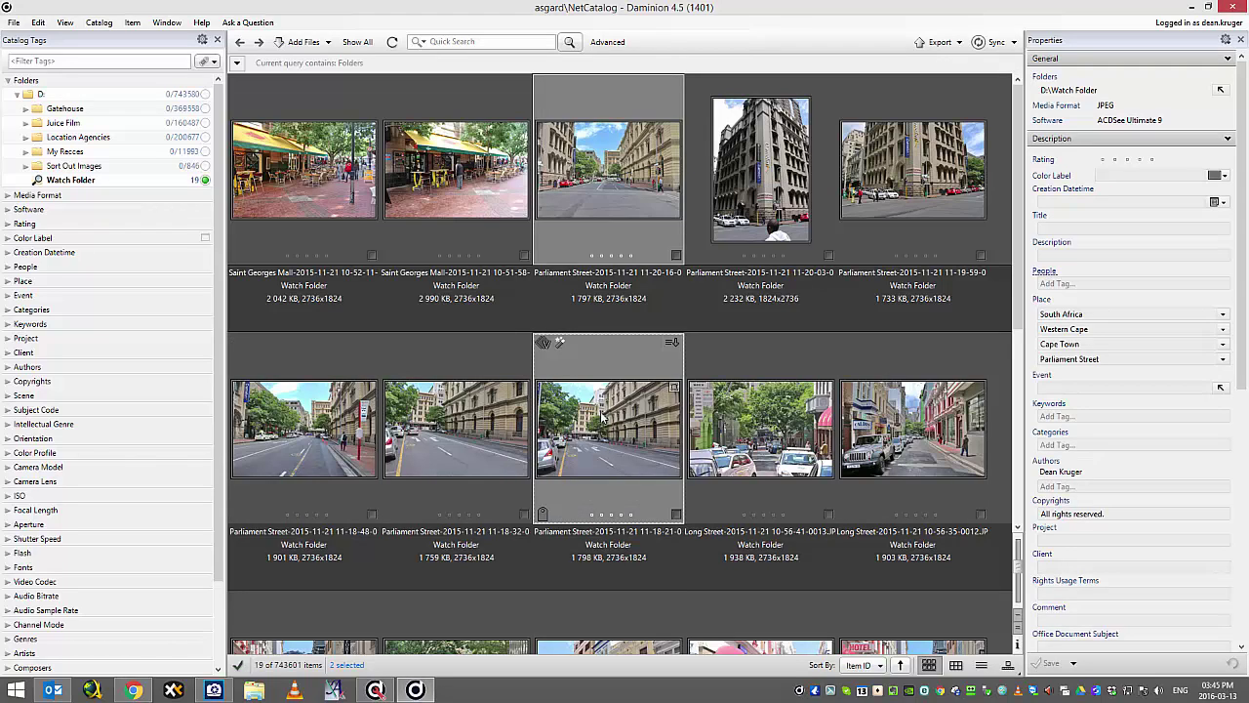
pyautogui.scroll(-2, 603, 417)
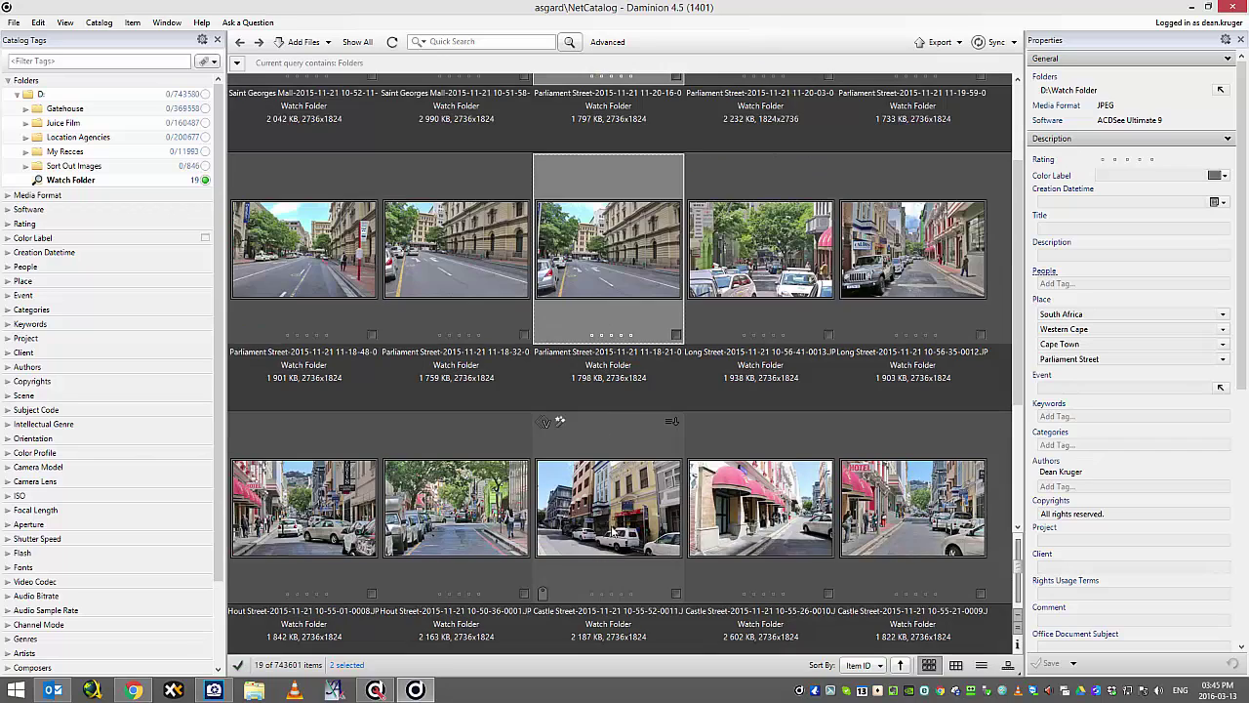
pyautogui.keyDown('ctrl'); pyautogui.click(893, 501); pyautogui.keyUp('ctrl')
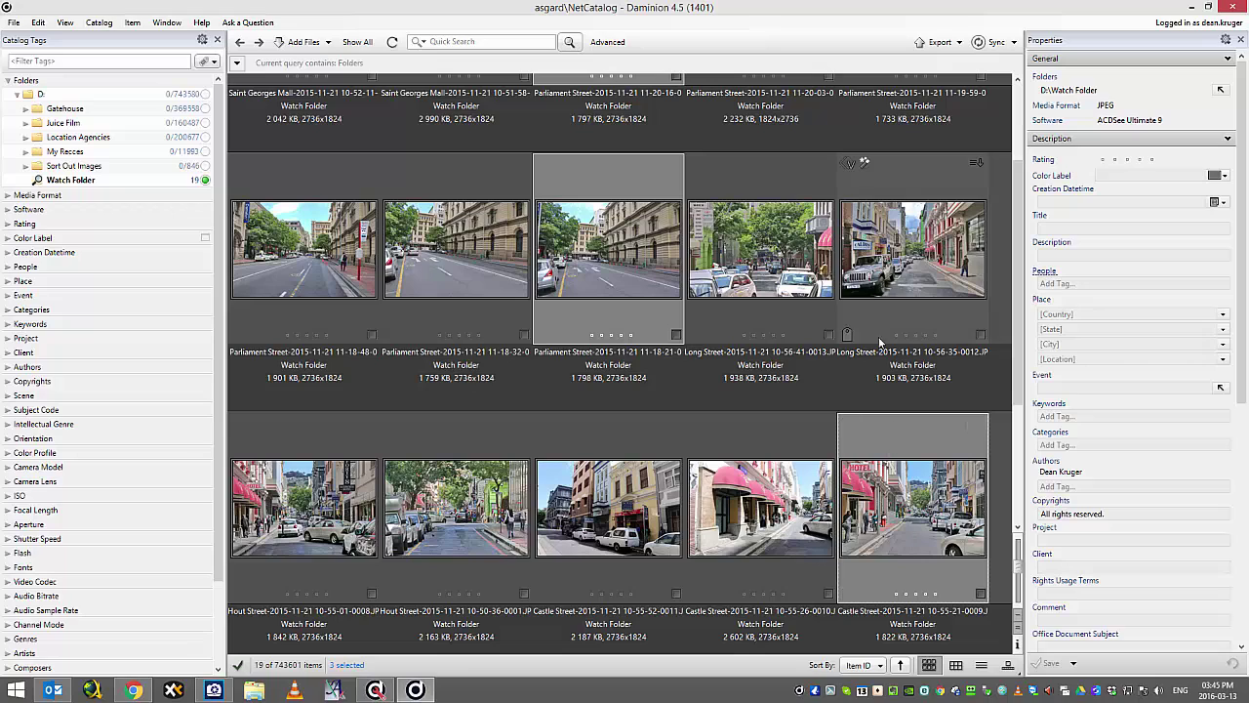
# Copy the three photos to the Desktop with usage purpose 'Publication A', overwriting the existing file.
pyautogui.click(946, 43)
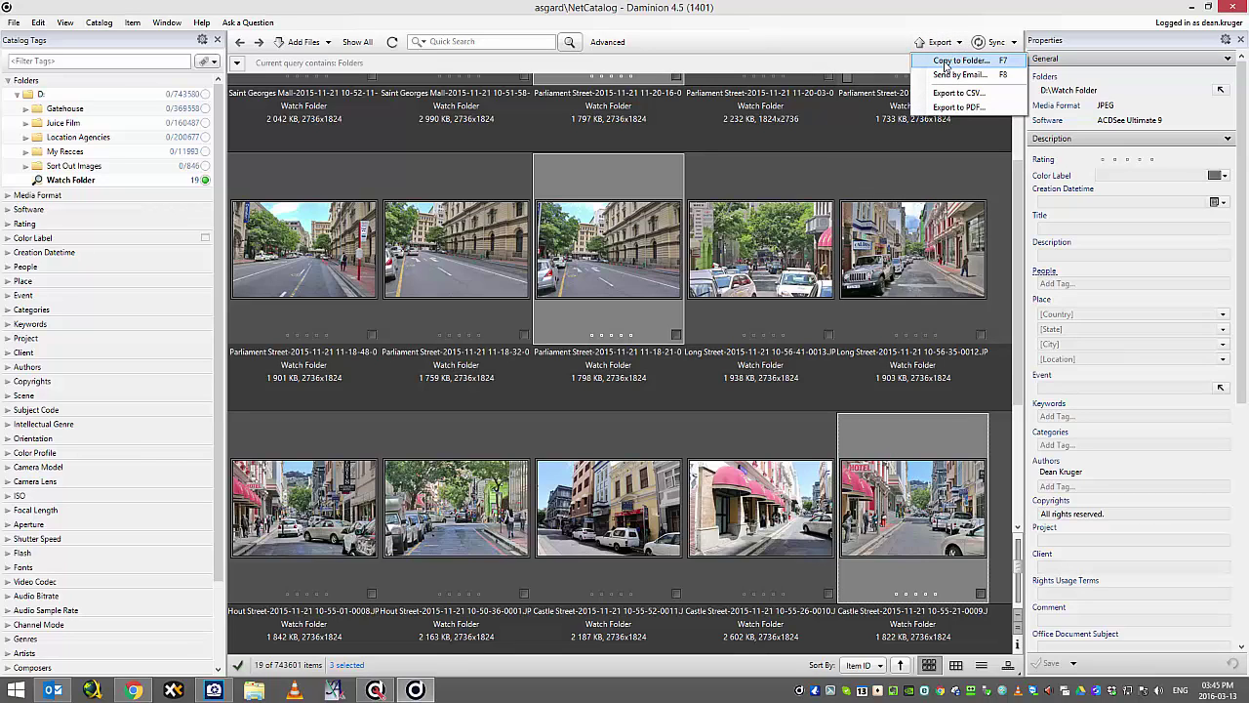
pyautogui.click(946, 61)
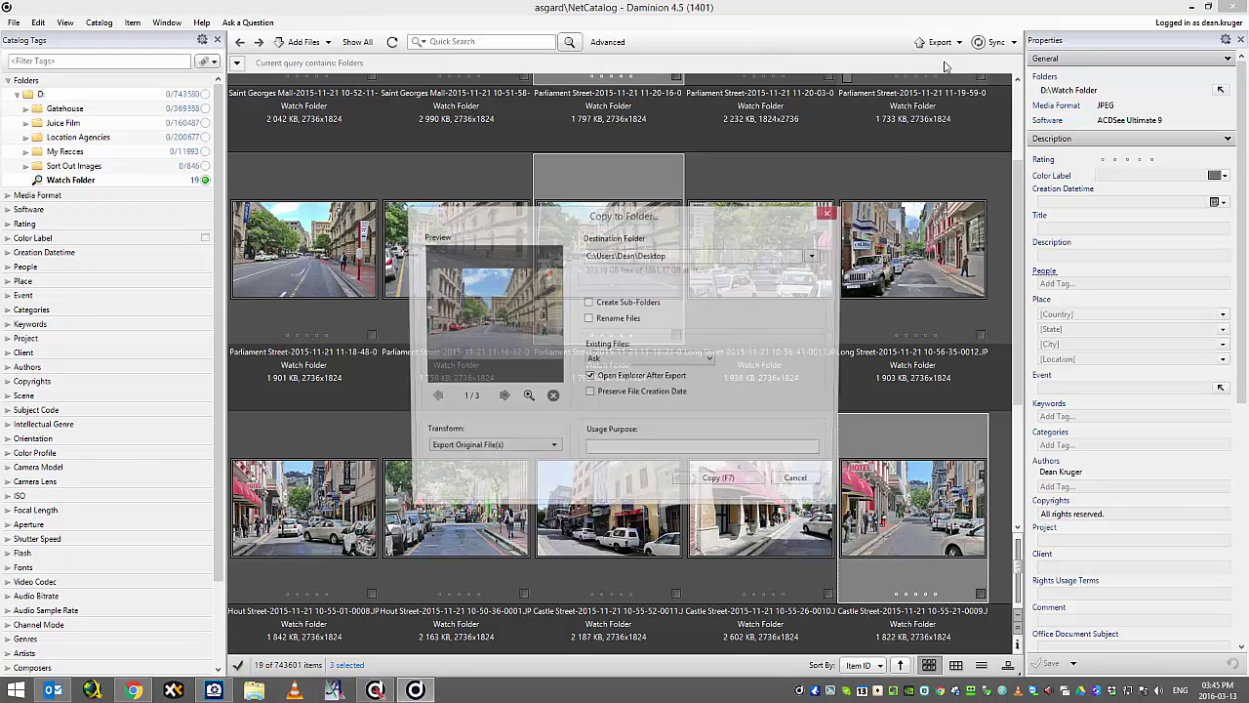
pyautogui.click(647, 453)
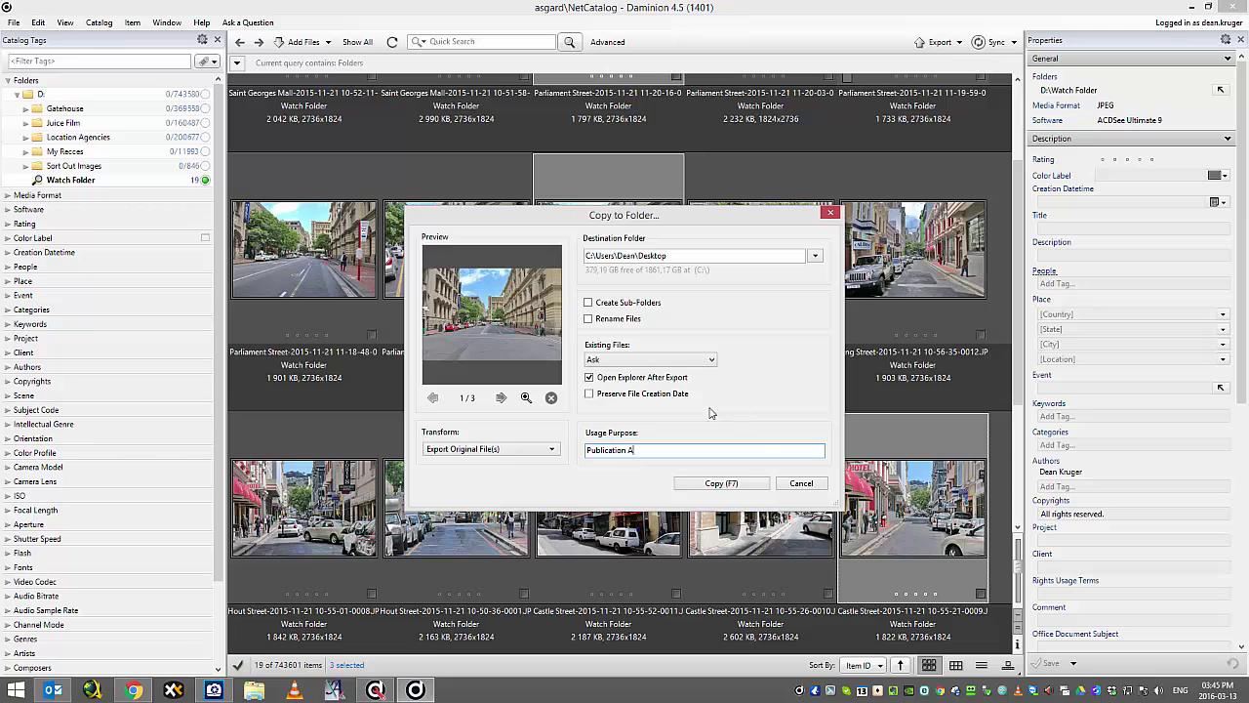
pyautogui.click(718, 482)
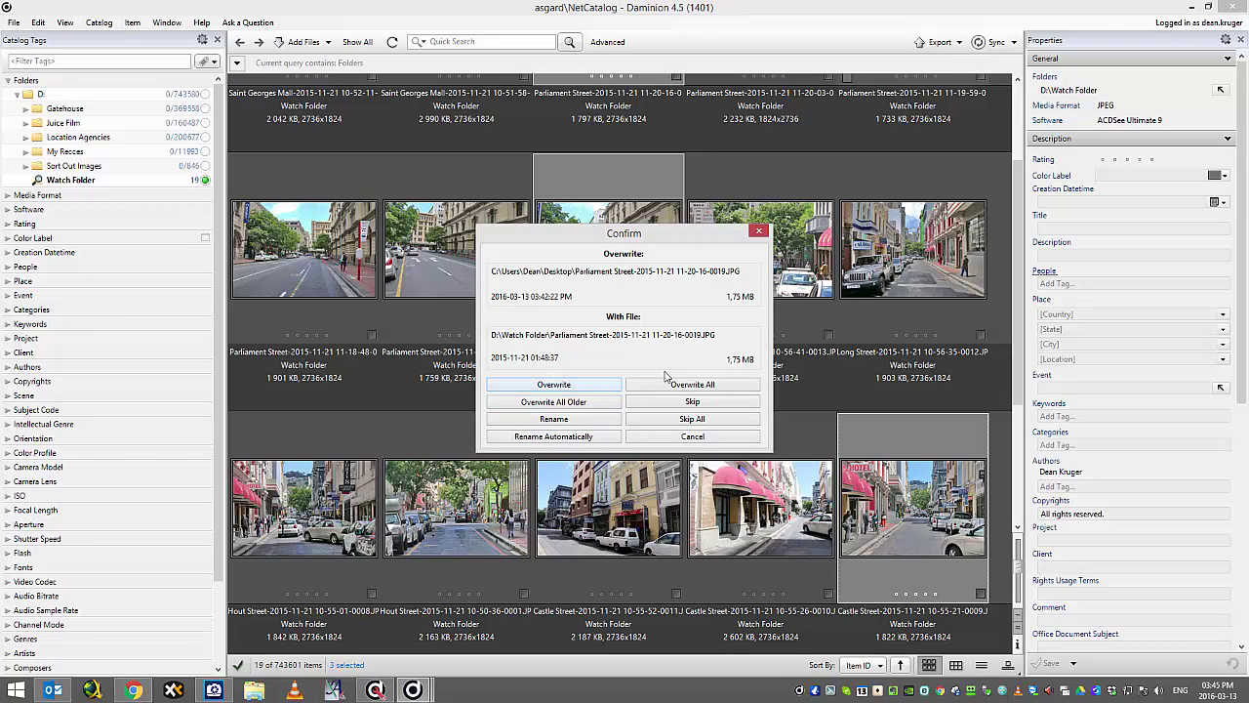
pyautogui.click(554, 385)
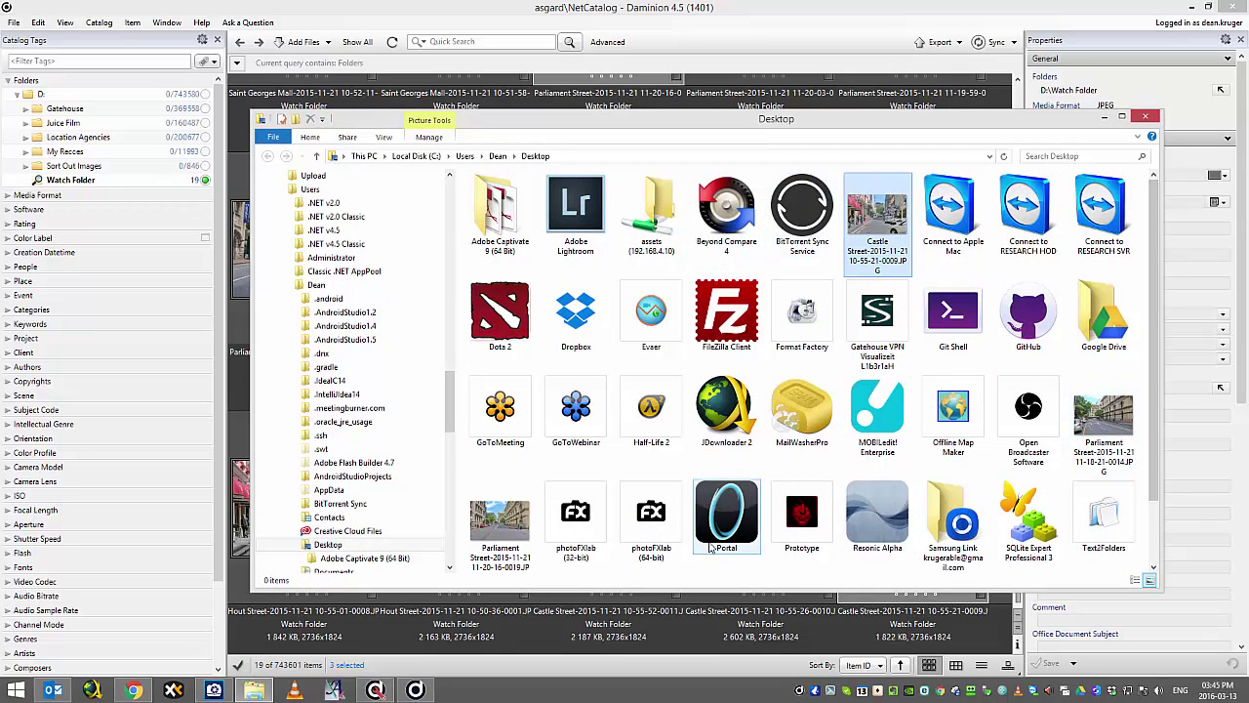
# Close the Desktop Explorer window to bring Daminion back to front.
pyautogui.click(591, 12)
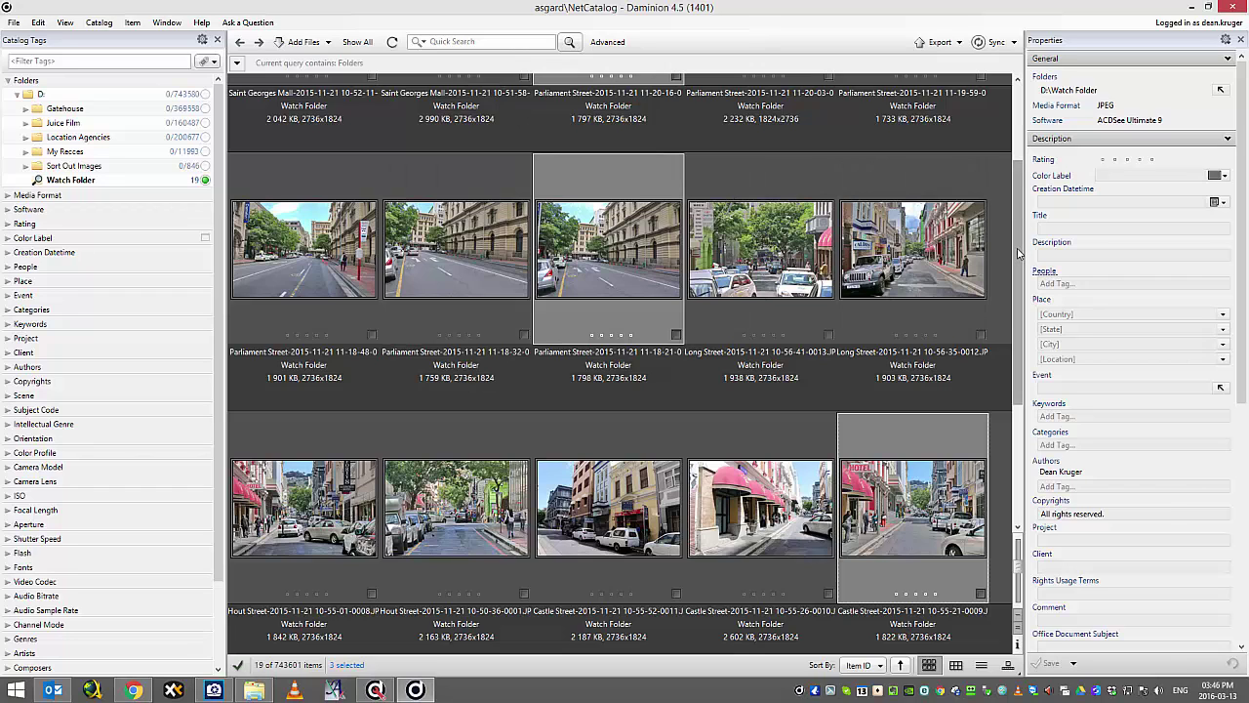
# Search for items whose Usage Purpose Description contains 'Publication A', returning 3 photos.
pyautogui.scroll(2, 999, 159)
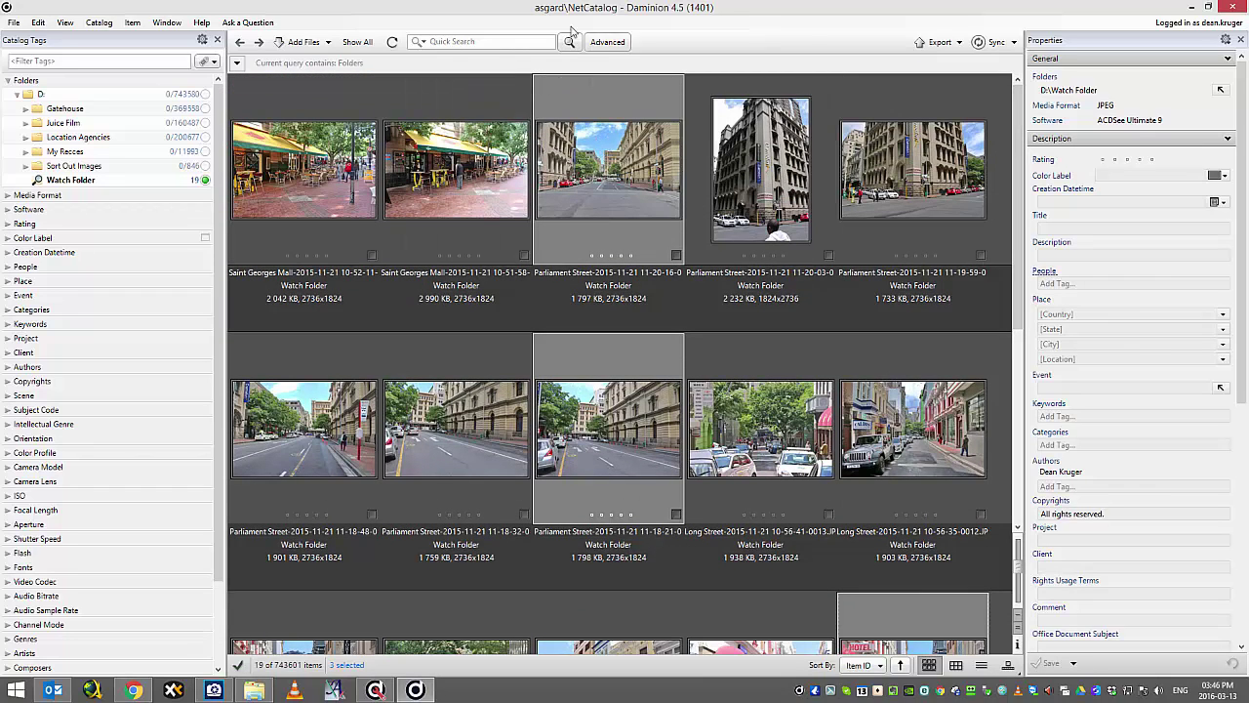
pyautogui.click(605, 42)
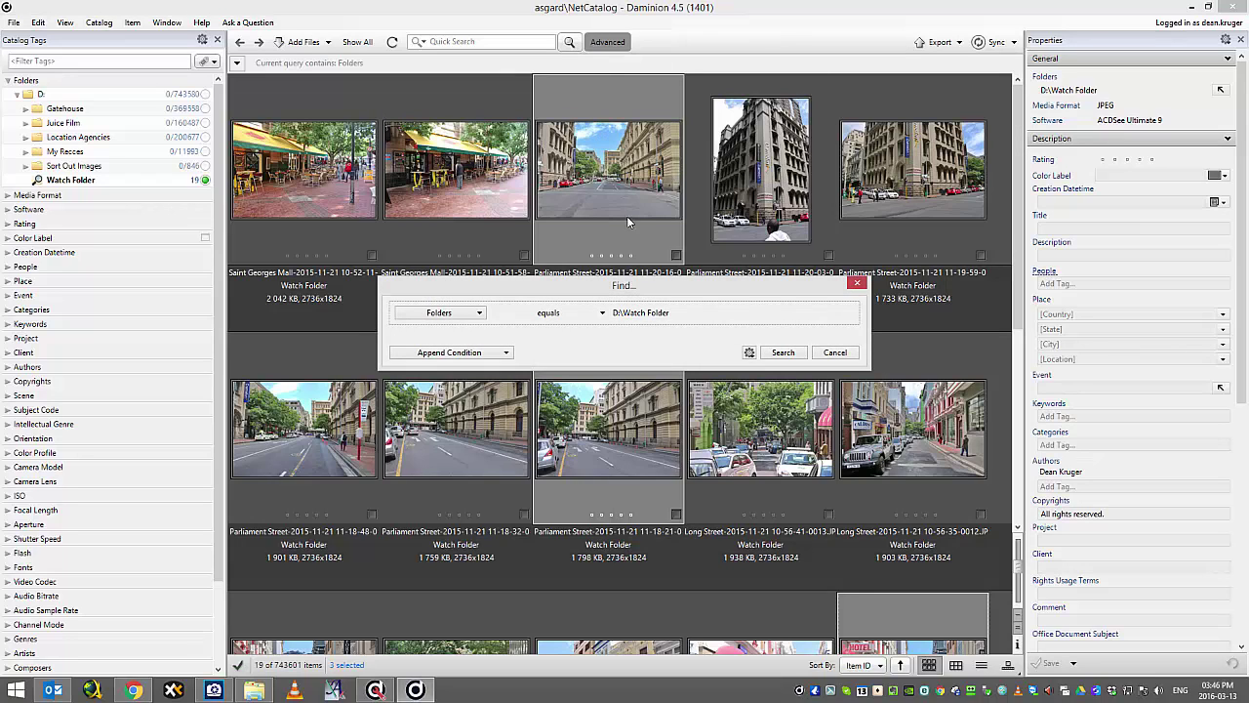
pyautogui.click(479, 313)
pyautogui.moveTo(488, 670)
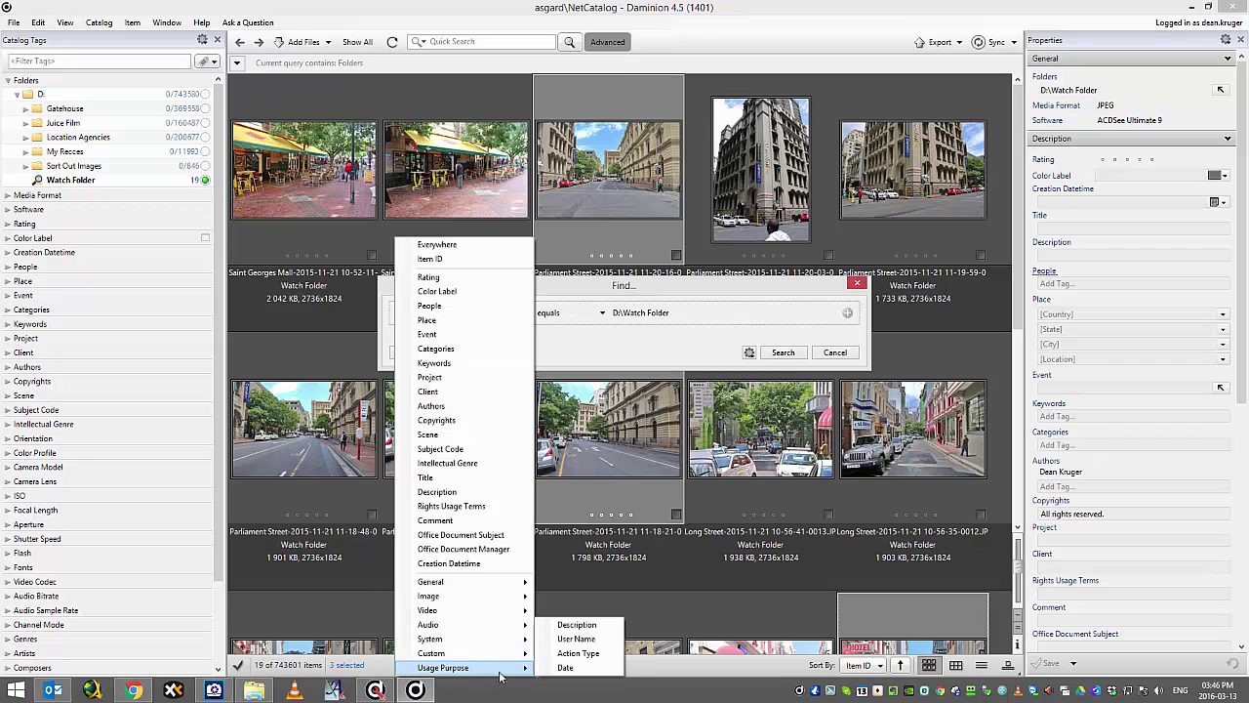
pyautogui.click(577, 624)
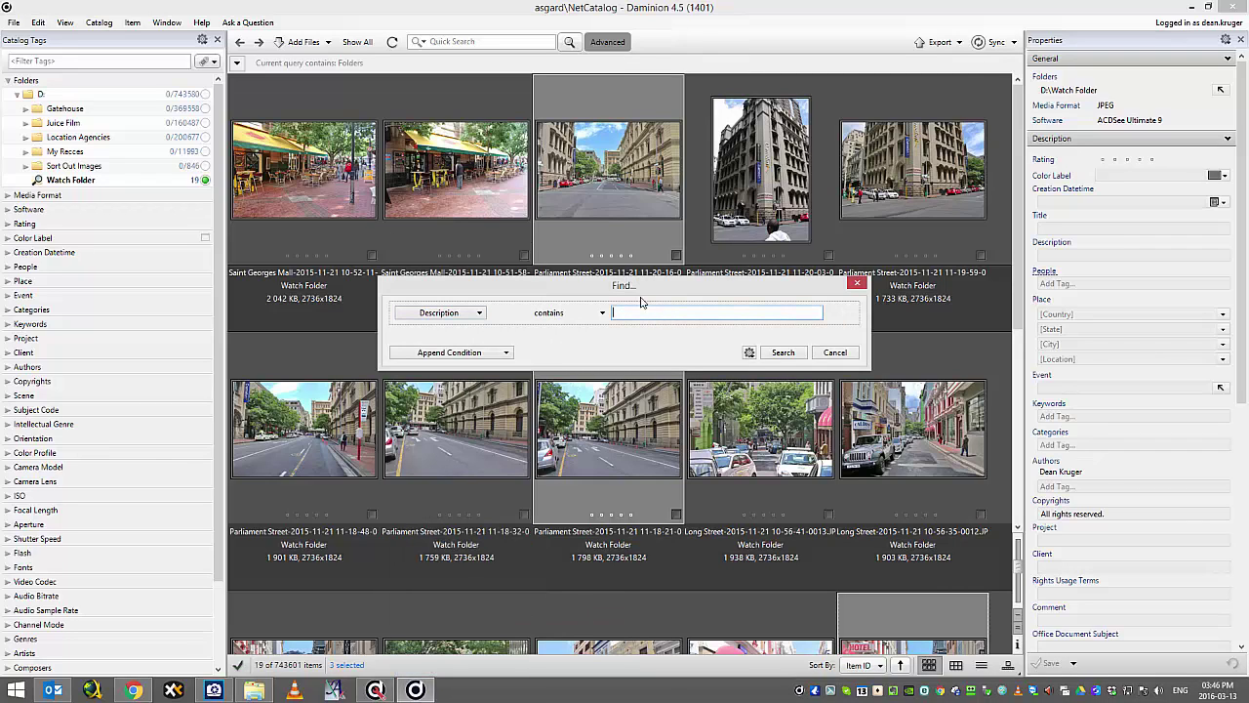
pyautogui.write('Publication A')
pyautogui.click(781, 353)
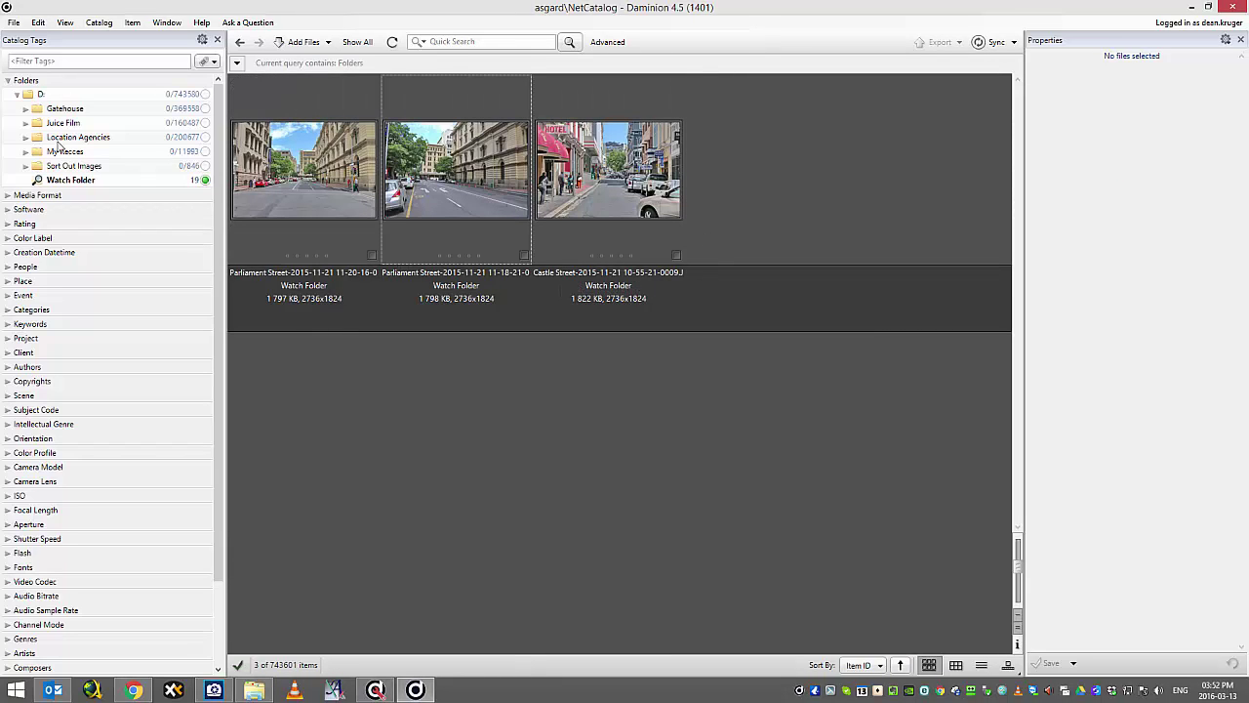
# Inspect the first Parliament Street photo's usage history, including its Exported to Folder record, then cancel.
pyautogui.click(314, 164)
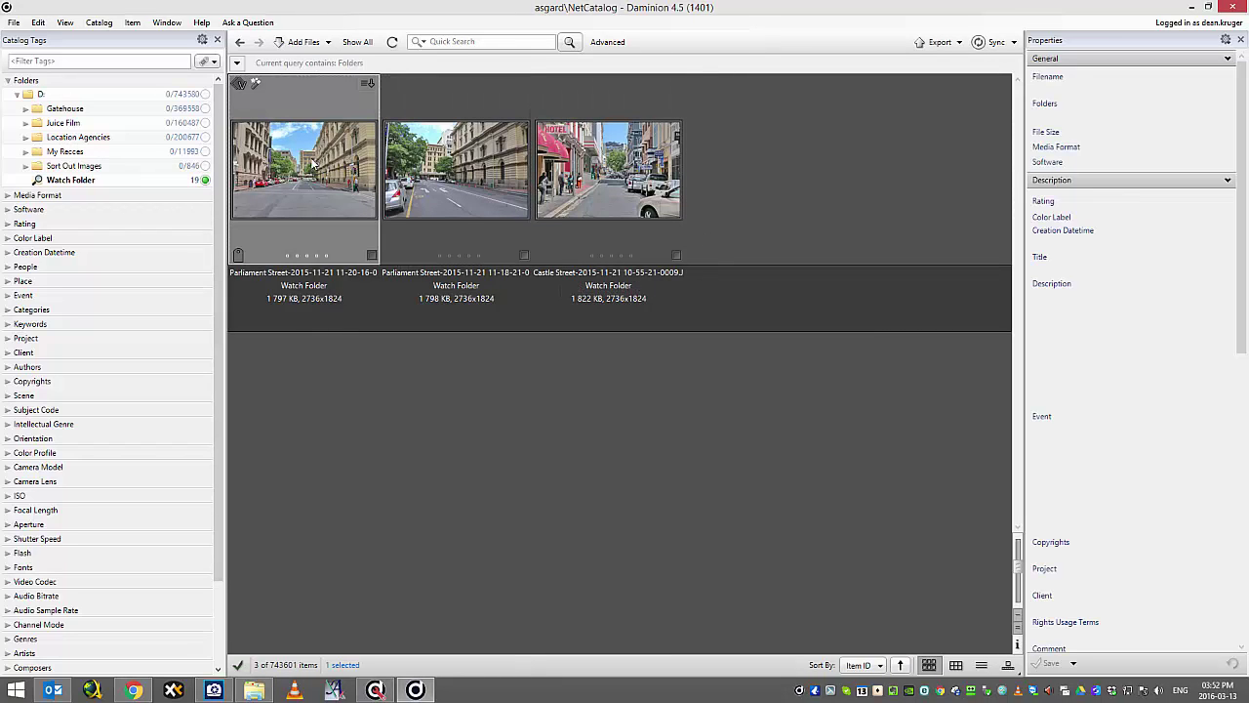
pyautogui.rightClick(312, 164)
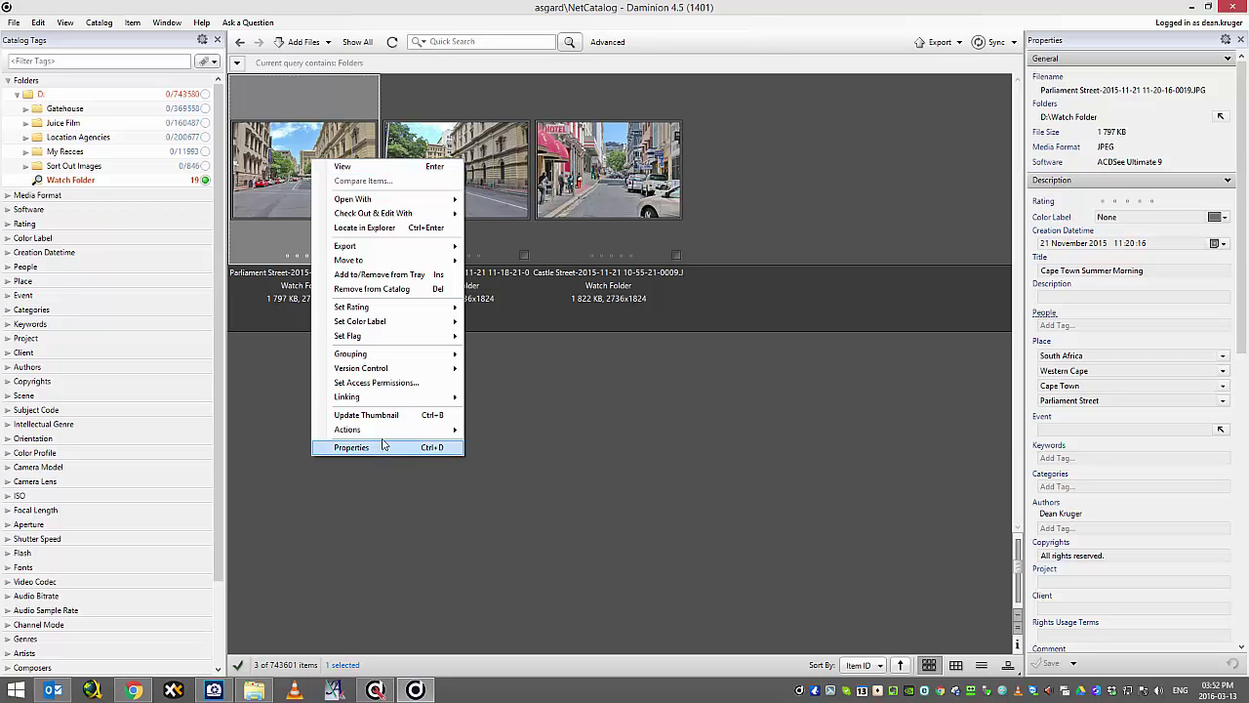
pyautogui.moveTo(384, 431)
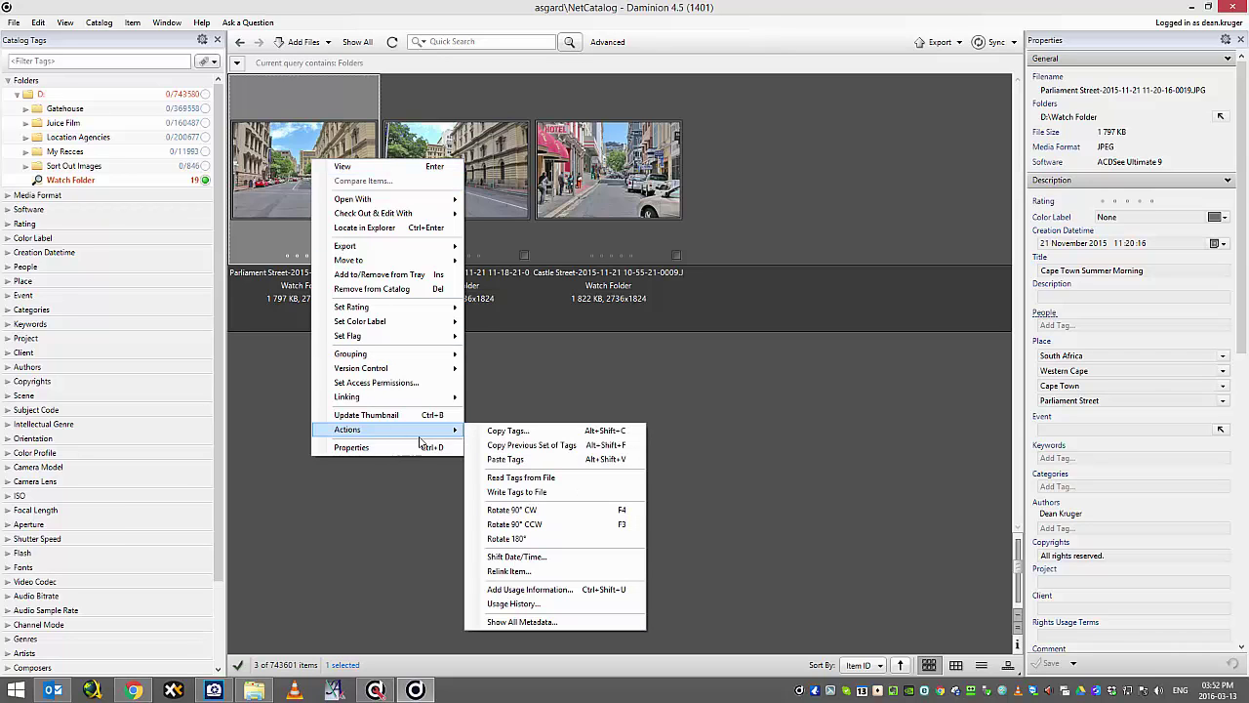
pyautogui.click(535, 605)
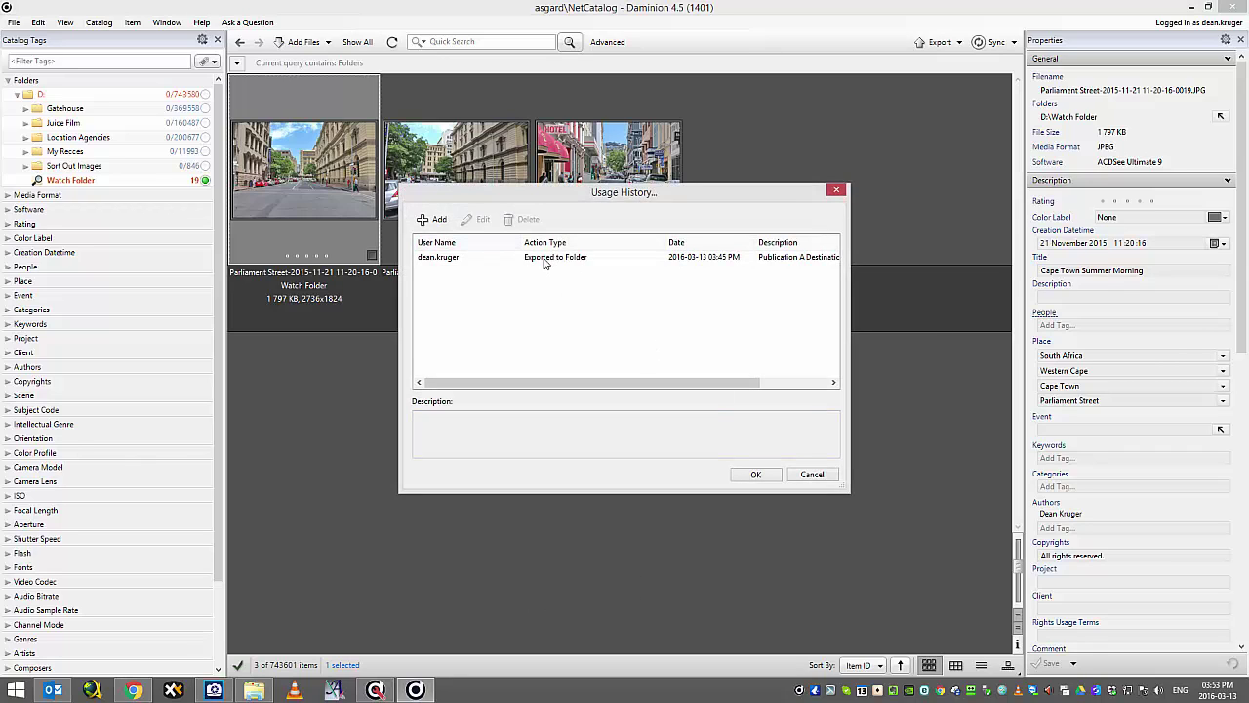
pyautogui.click(544, 261)
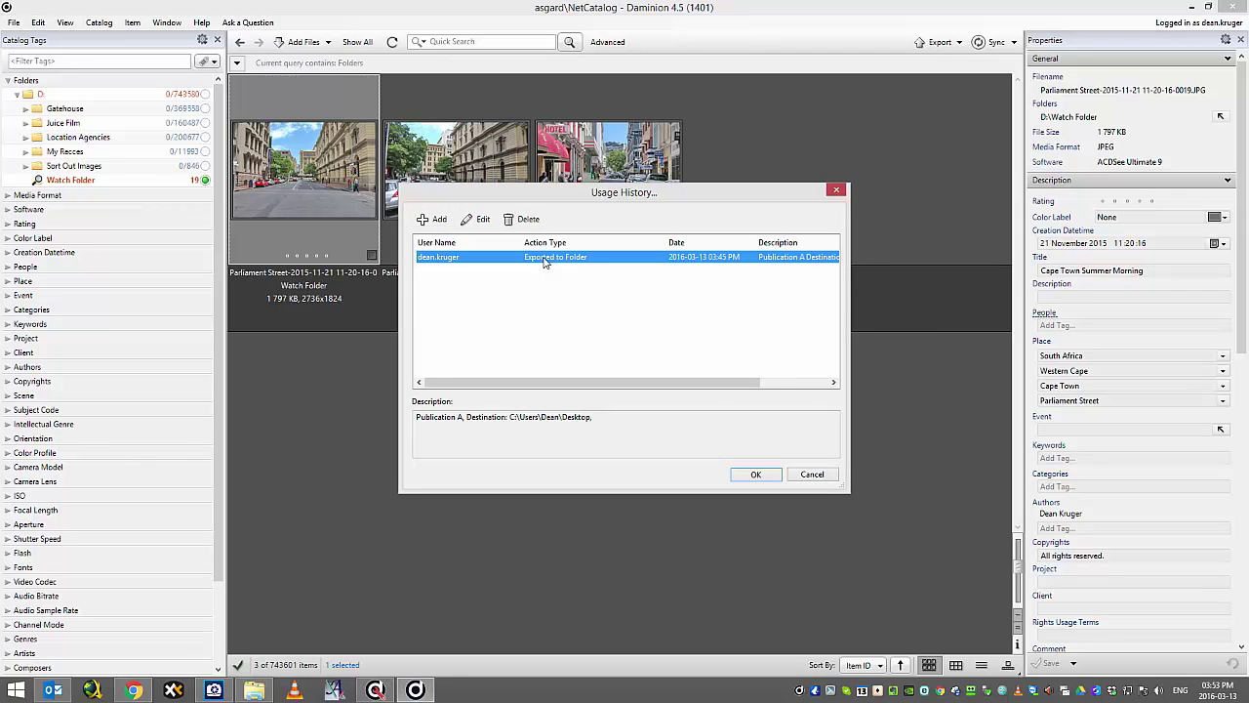
pyautogui.click(810, 475)
# Add a new usage information entry for the same photo and confirm it with OK.
pyautogui.rightClick(293, 178)
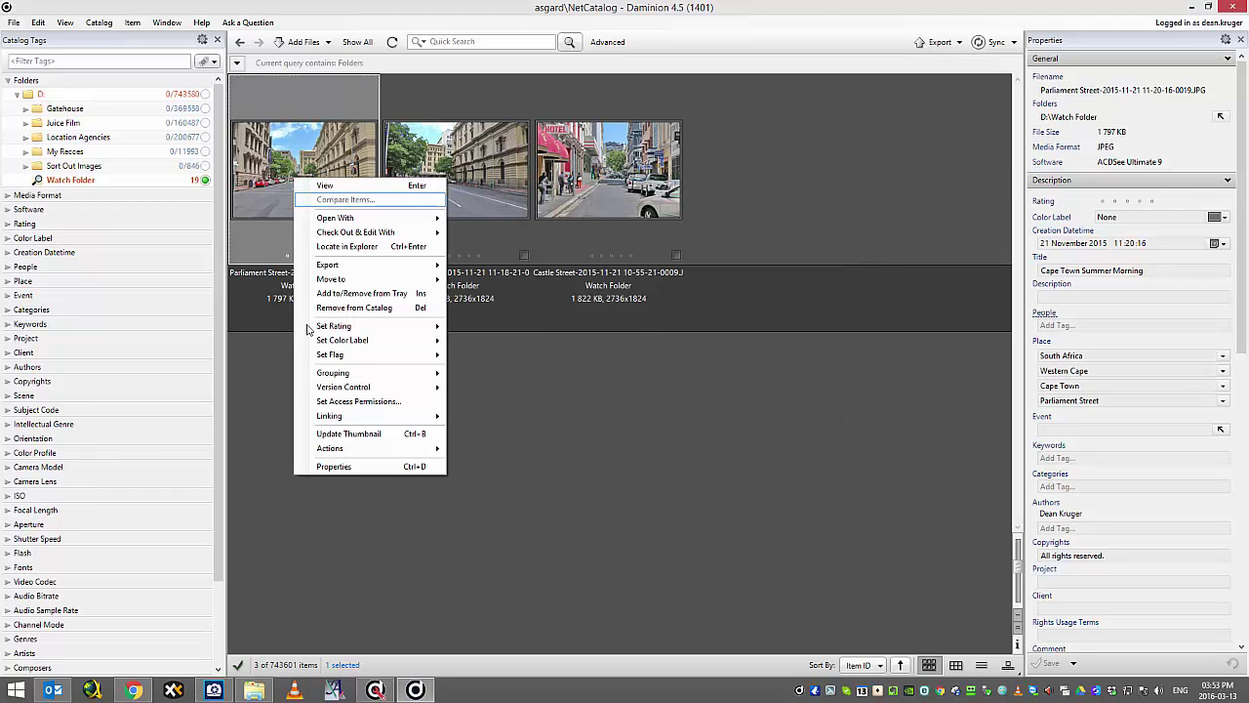
pyautogui.moveTo(381, 455)
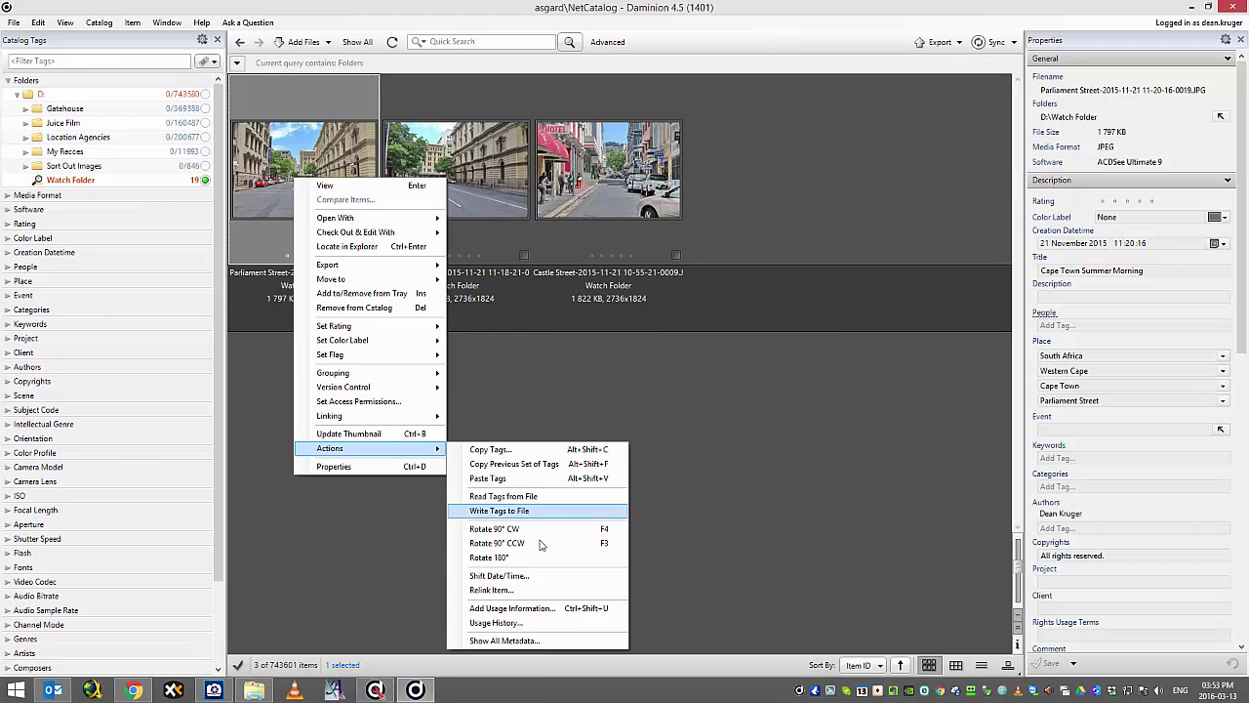
pyautogui.click(524, 610)
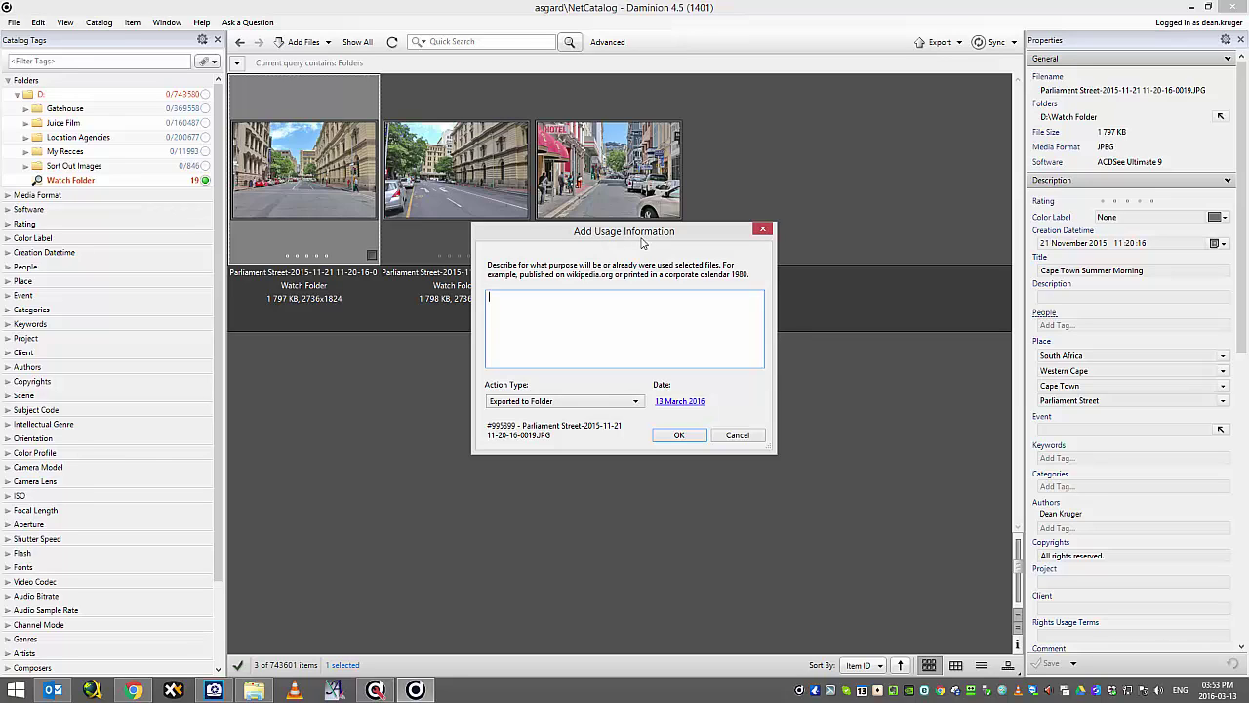
pyautogui.click(700, 437)
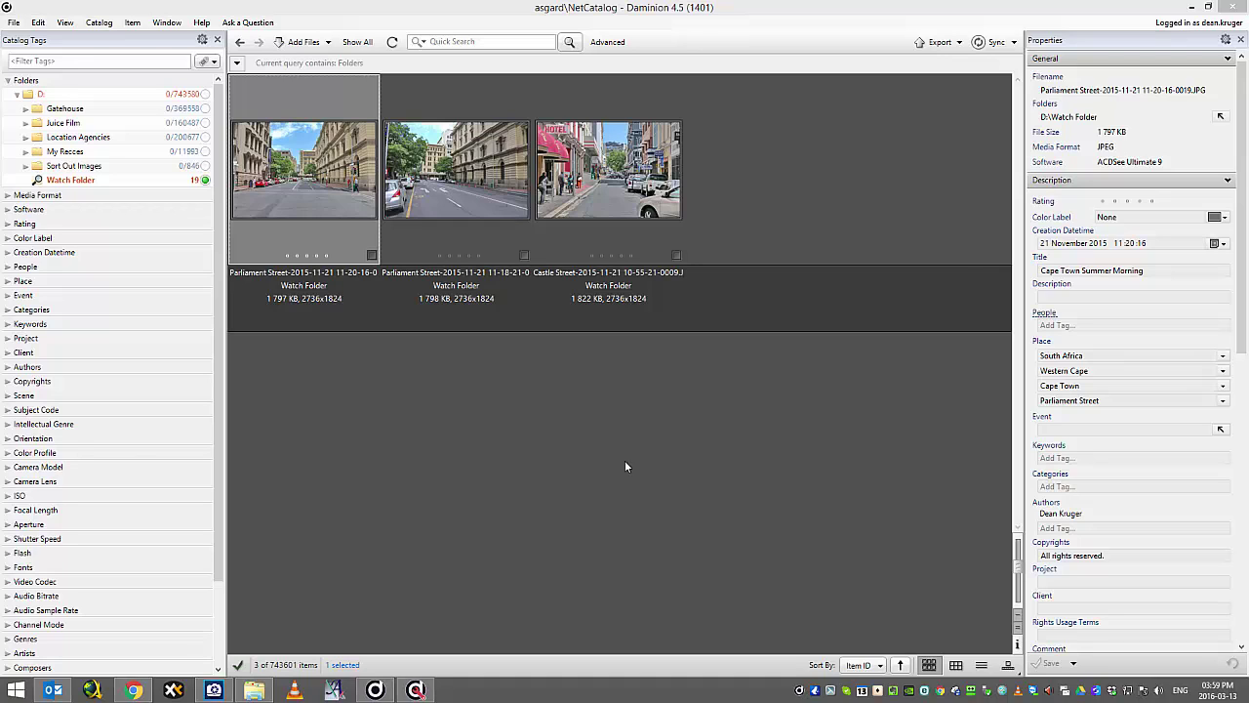
# In Server Administration Users, start a new user named 'test' with full name and password.
pyautogui.click(415, 690)
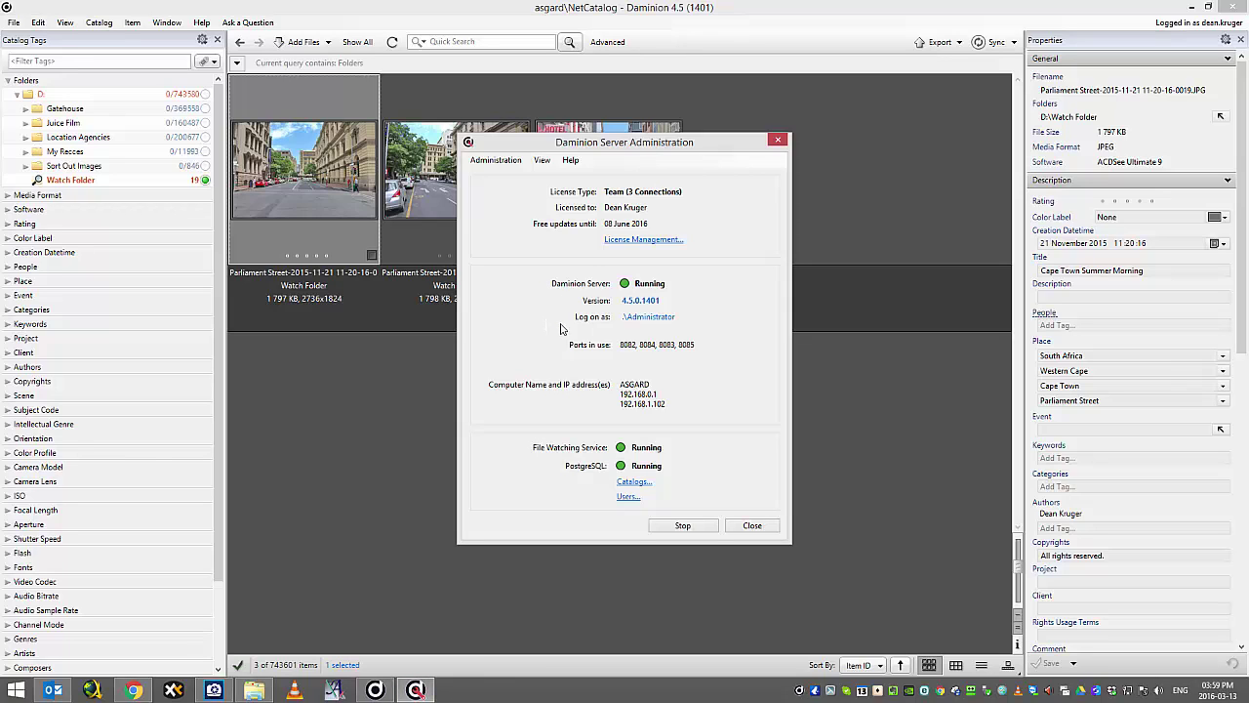
pyautogui.click(625, 499)
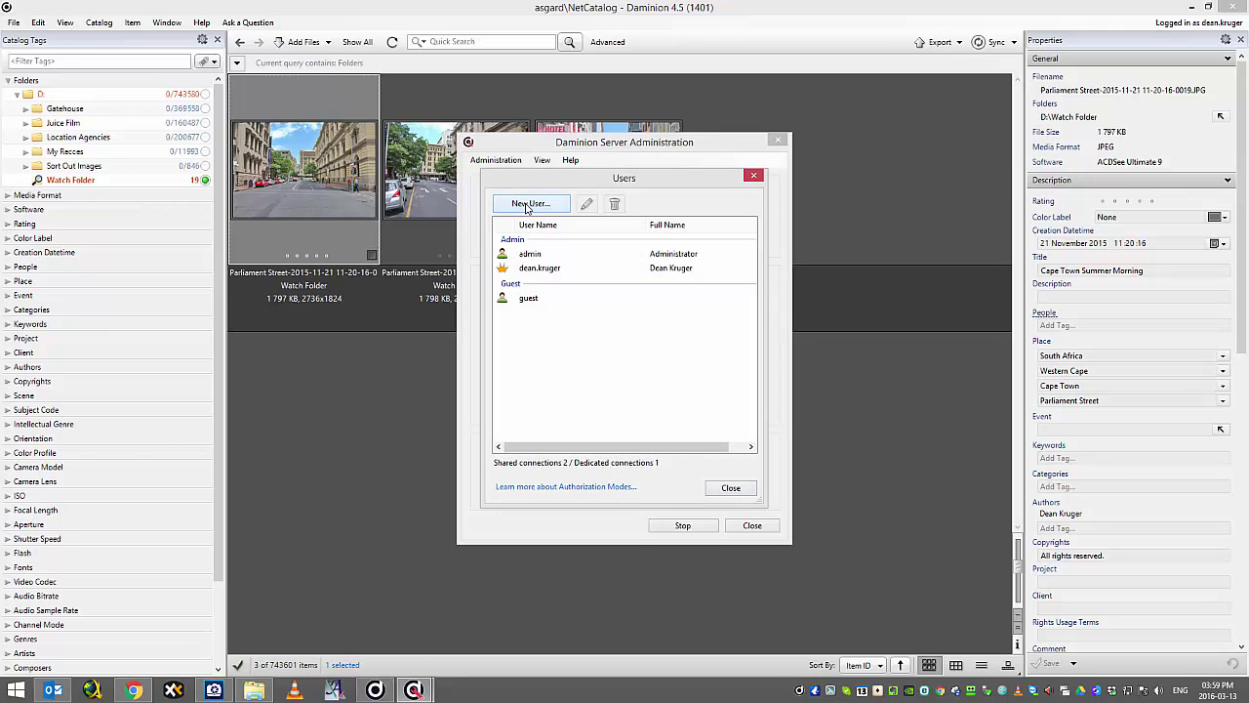
pyautogui.click(527, 204)
pyautogui.write('t')
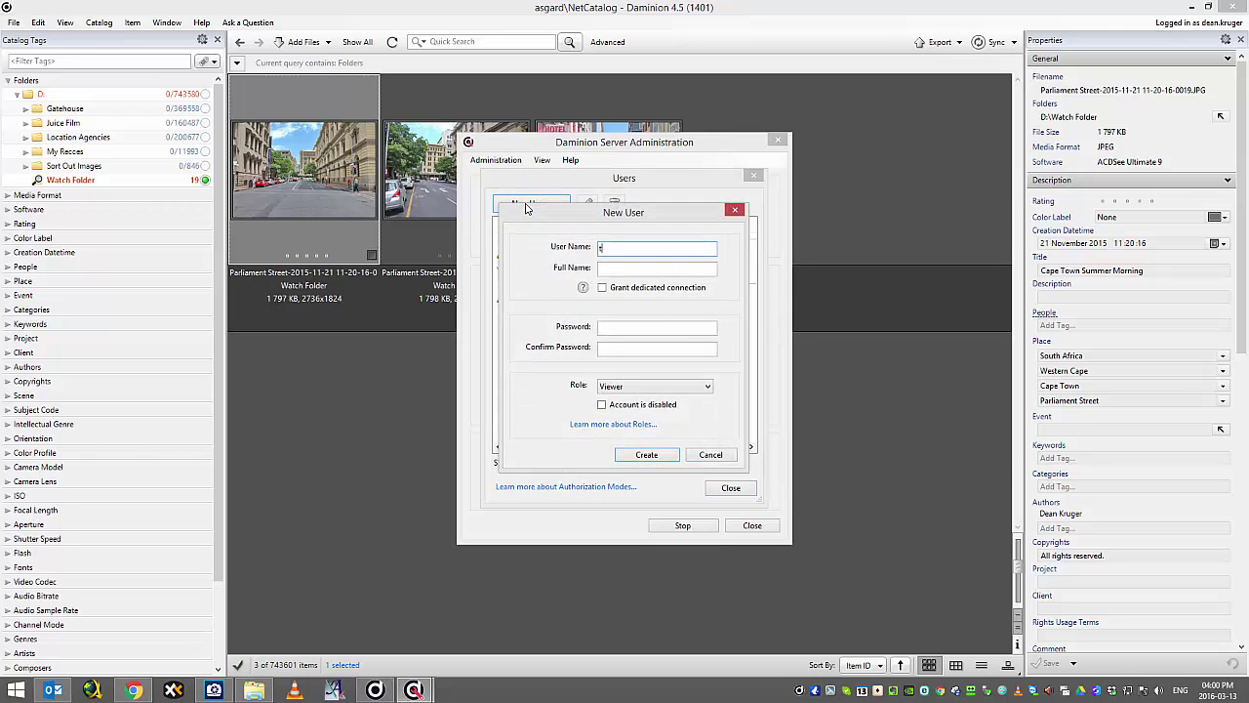
pyautogui.write('est')
pyautogui.click(635, 267)
pyautogui.write('test')
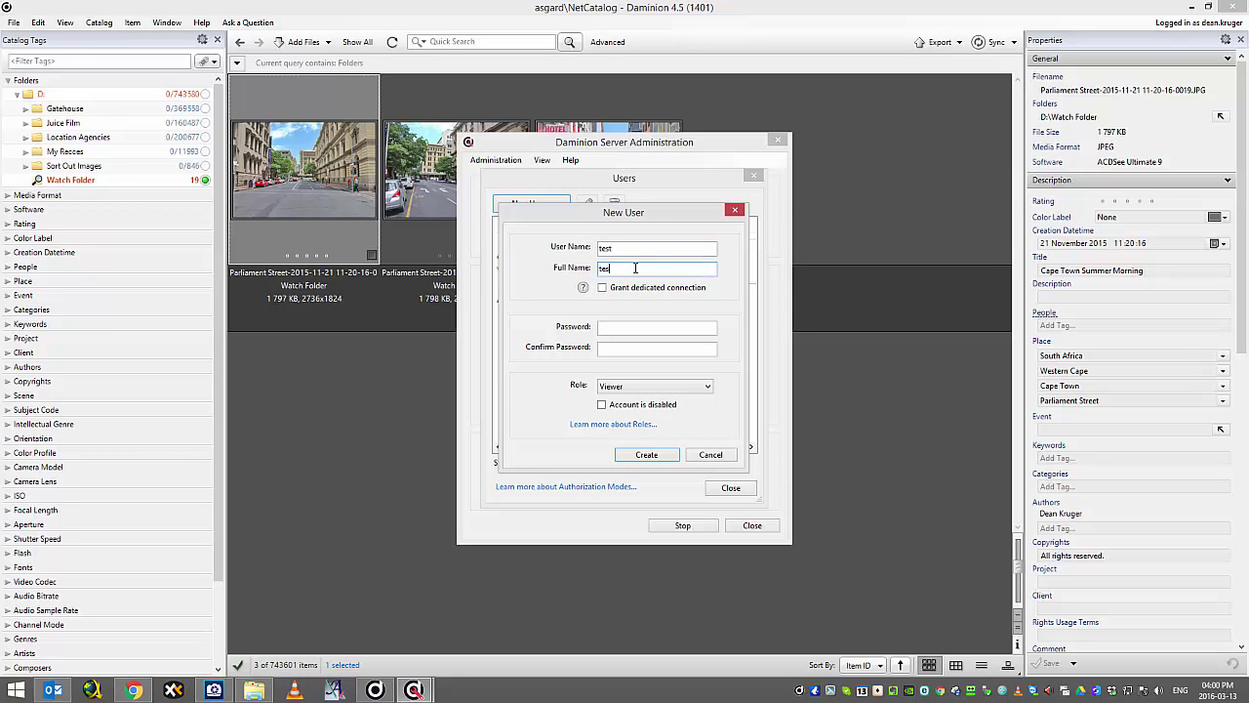
pyautogui.click(618, 326)
pyautogui.write('test')
pyautogui.click(636, 347)
pyautogui.write('test')
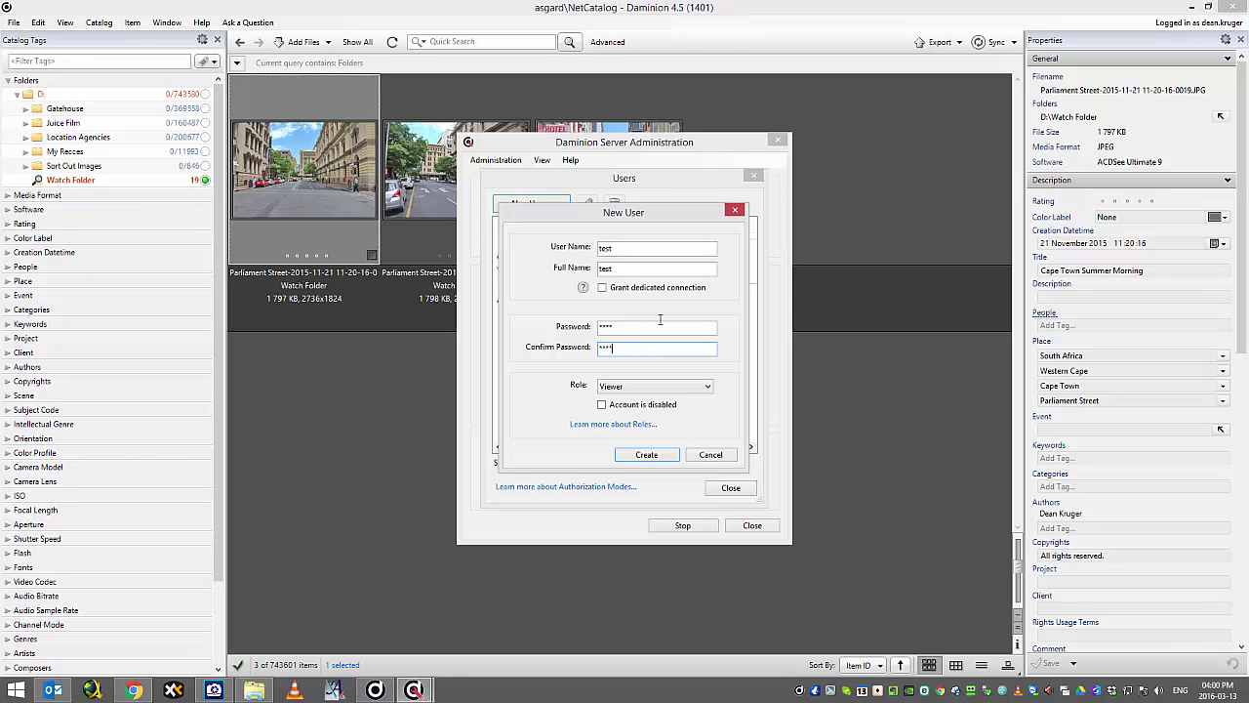
# Assign the new user the Editor role, create the account, and close the Users list.
pyautogui.click(645, 390)
pyautogui.click(646, 418)
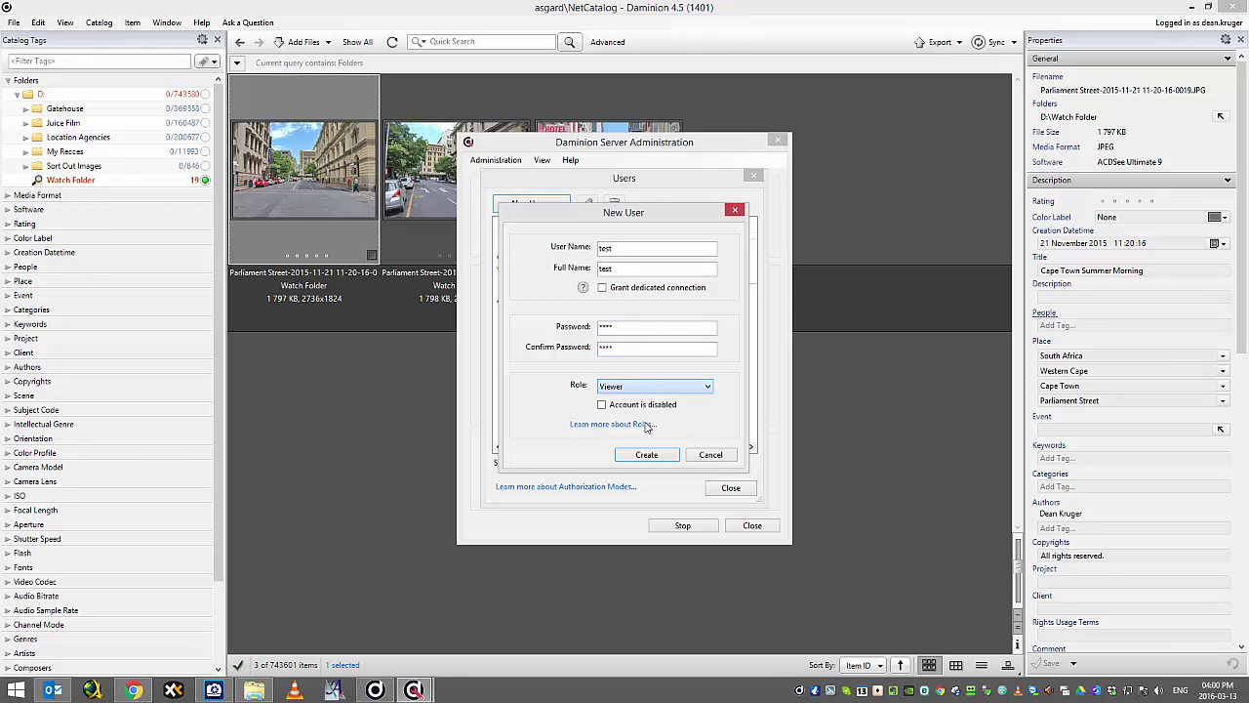
pyautogui.click(629, 458)
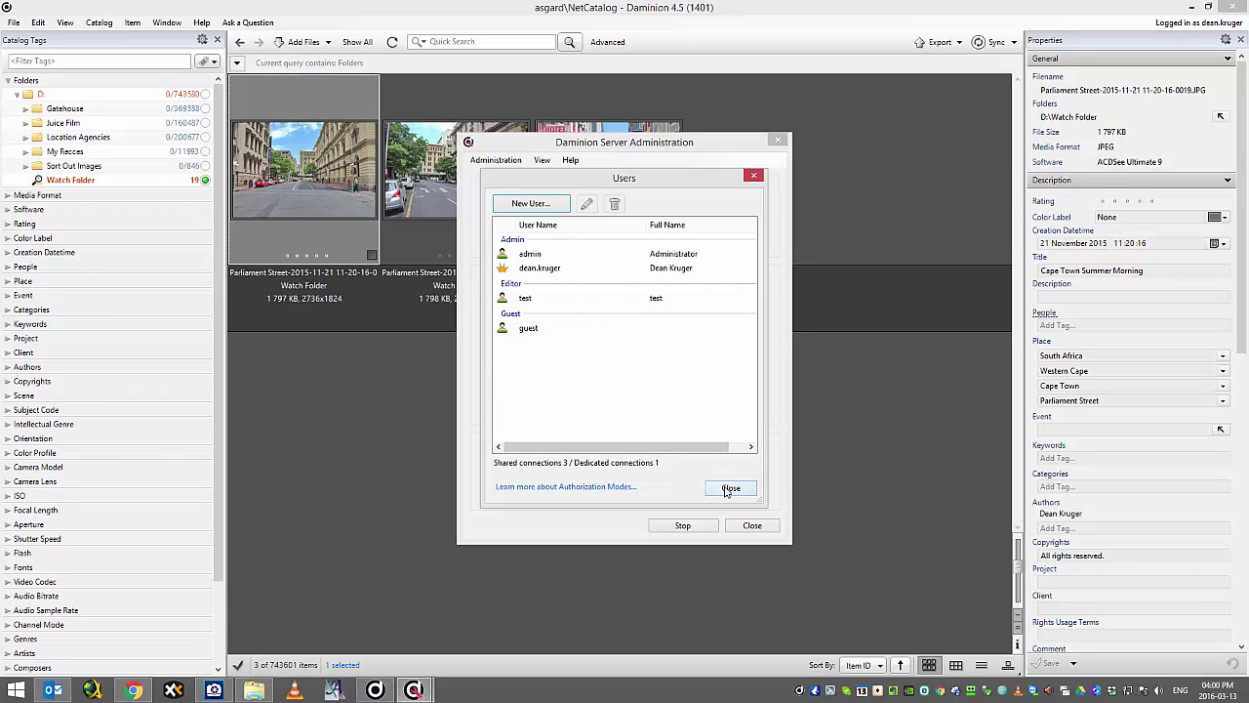
pyautogui.click(729, 488)
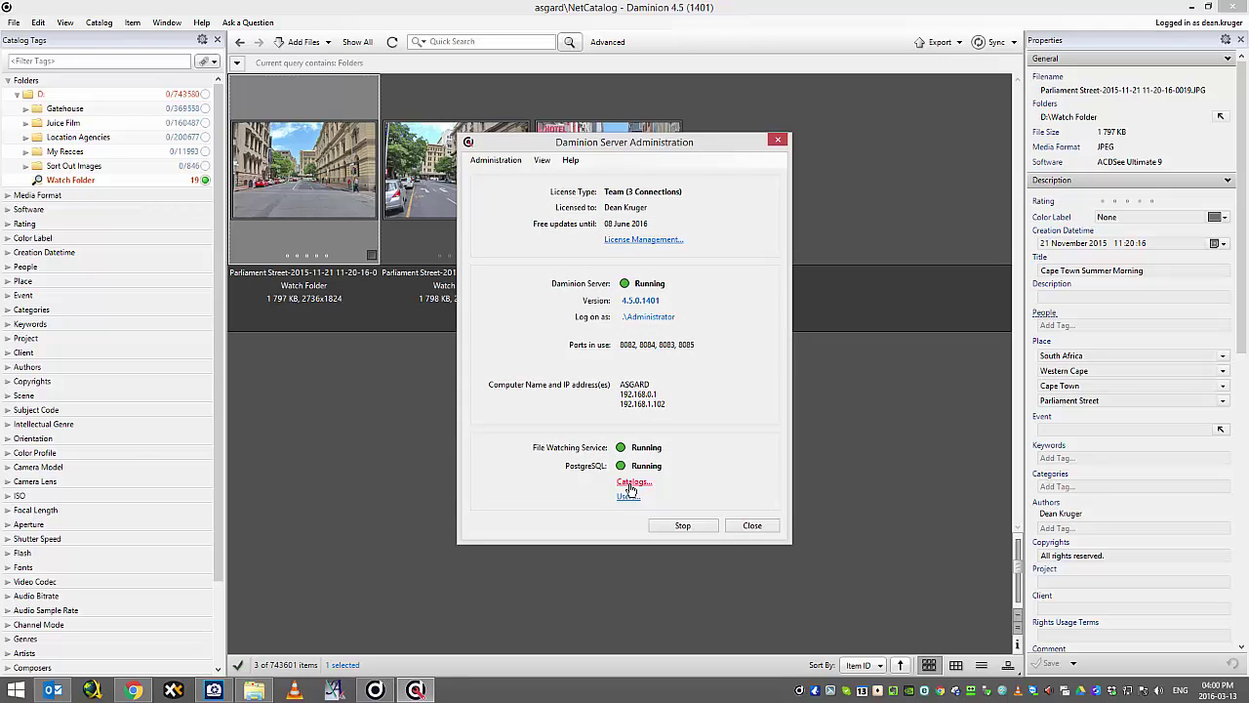
# Deny the test user access to NetCatalog, then reopen Catalogs to view NetCatalog's details.
pyautogui.click(629, 484)
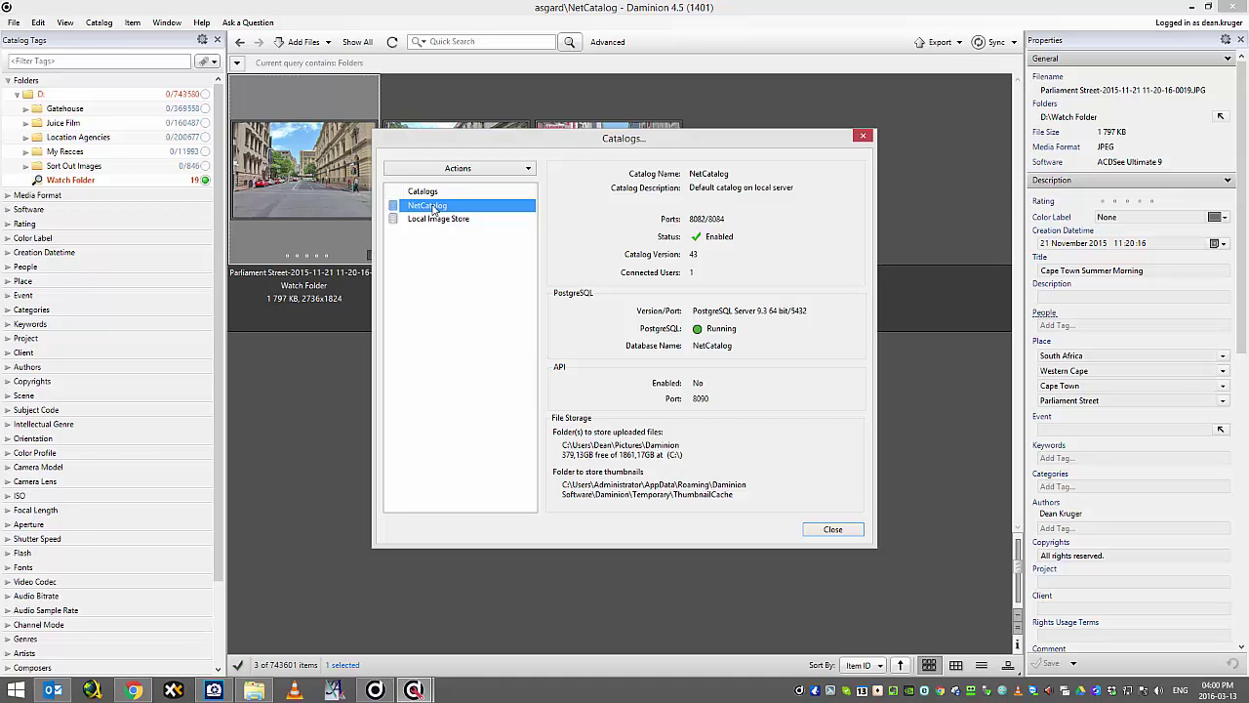
pyautogui.doubleClick(432, 208)
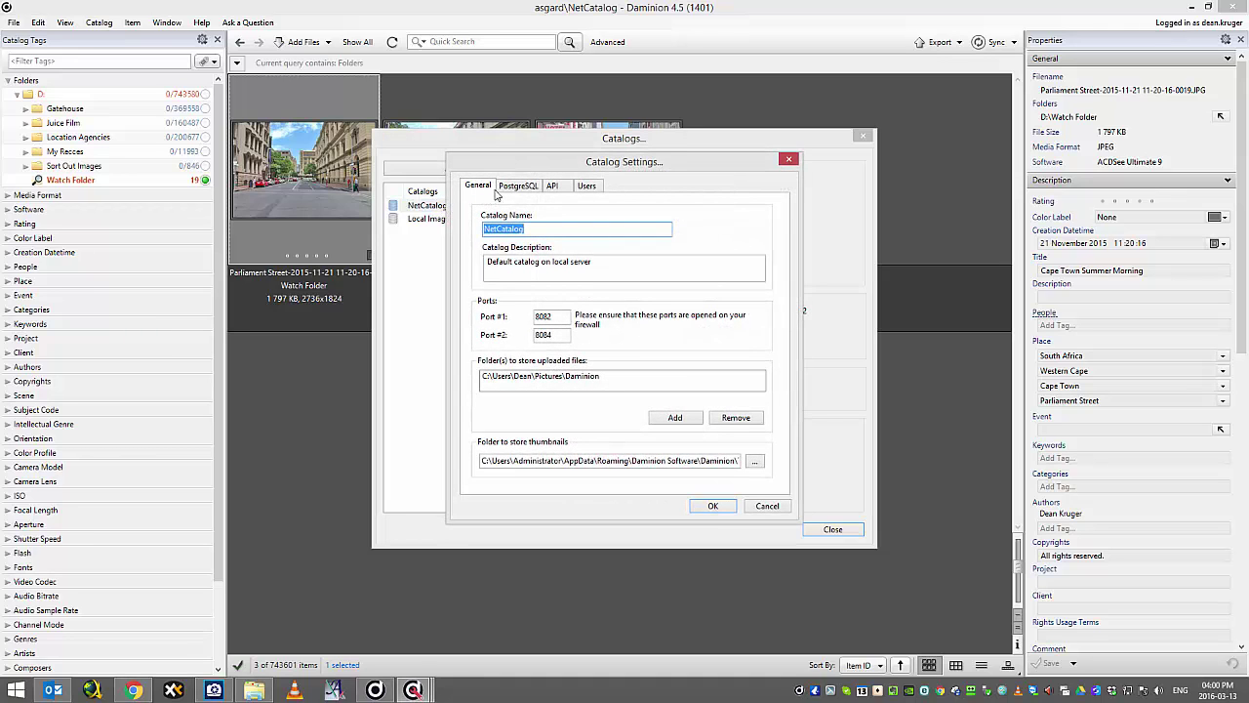
pyautogui.click(587, 186)
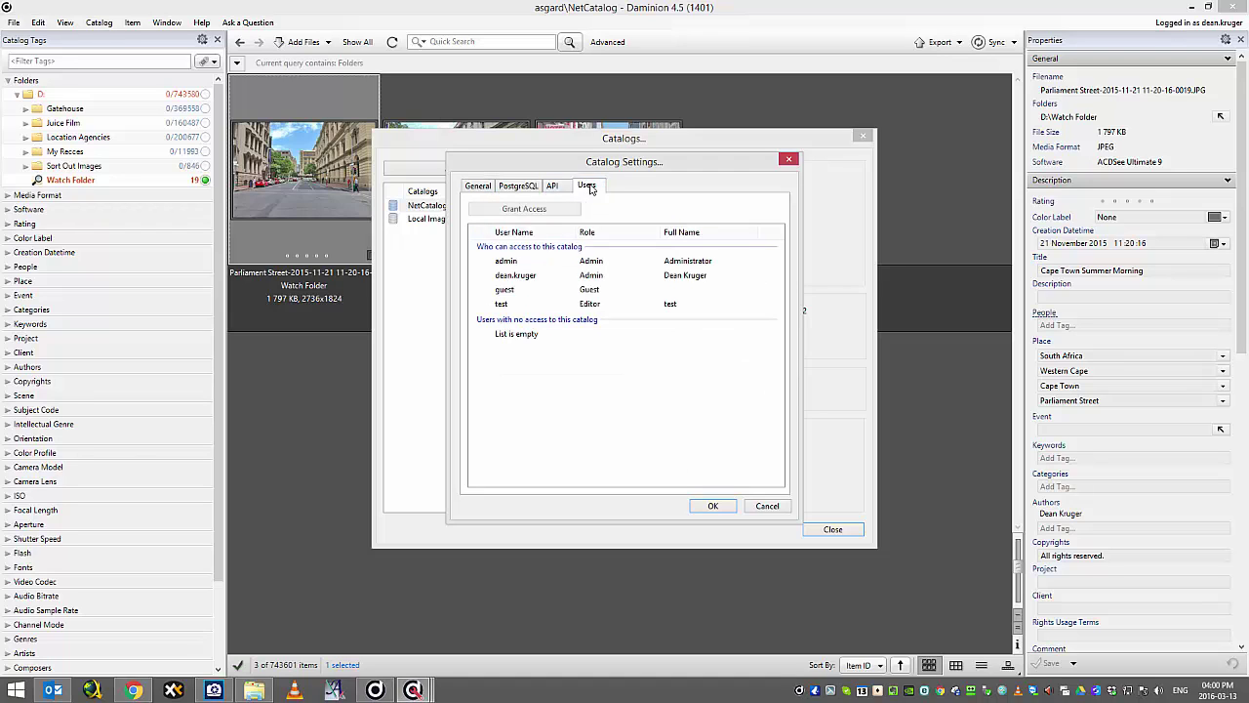
pyautogui.click(508, 304)
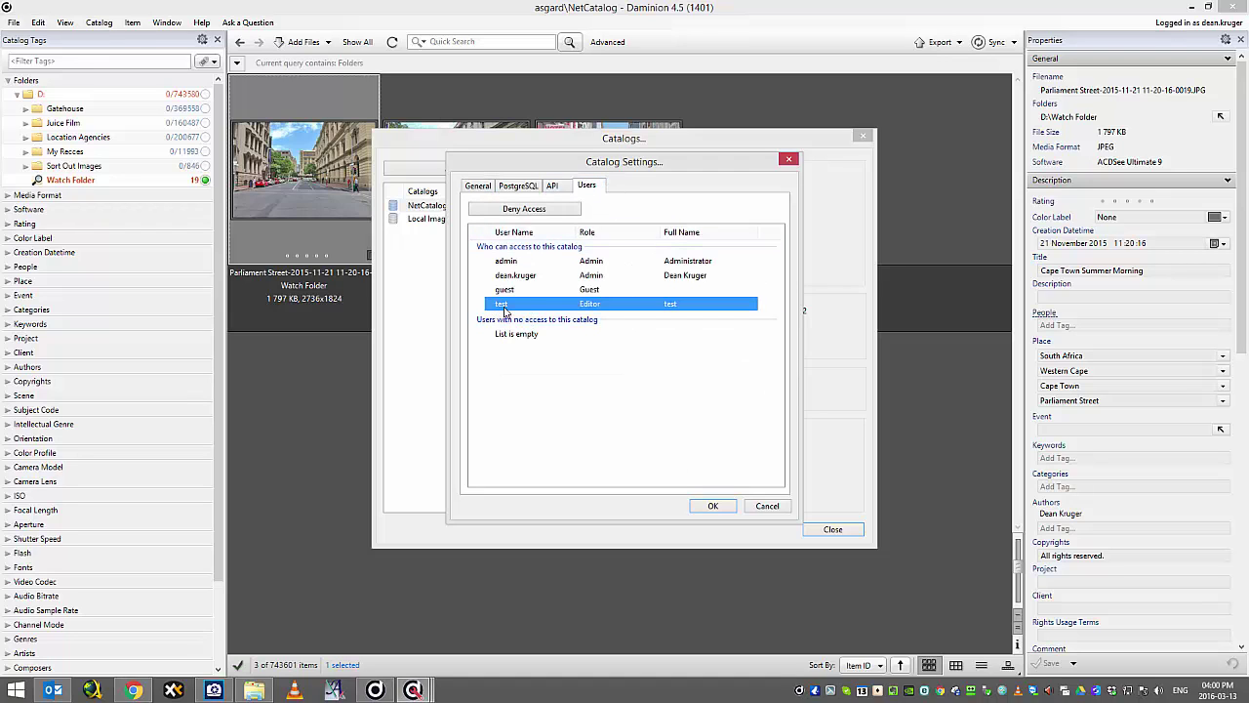
pyautogui.click(537, 210)
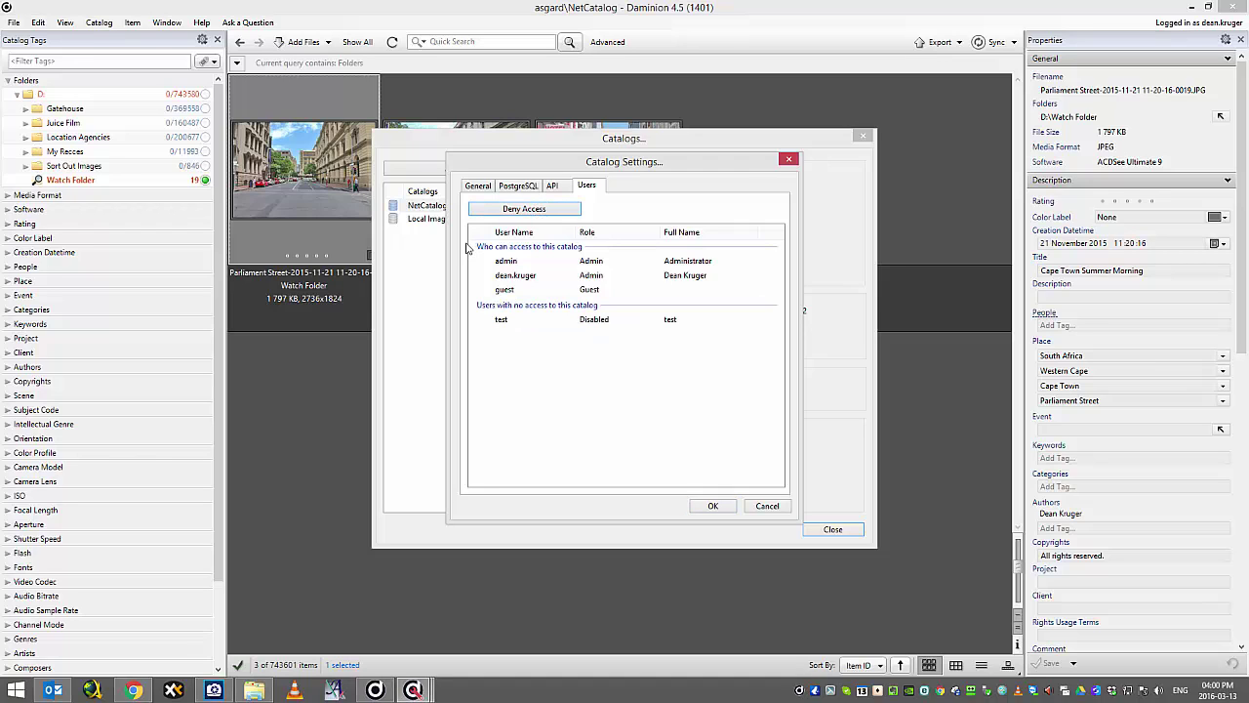
pyautogui.click(509, 322)
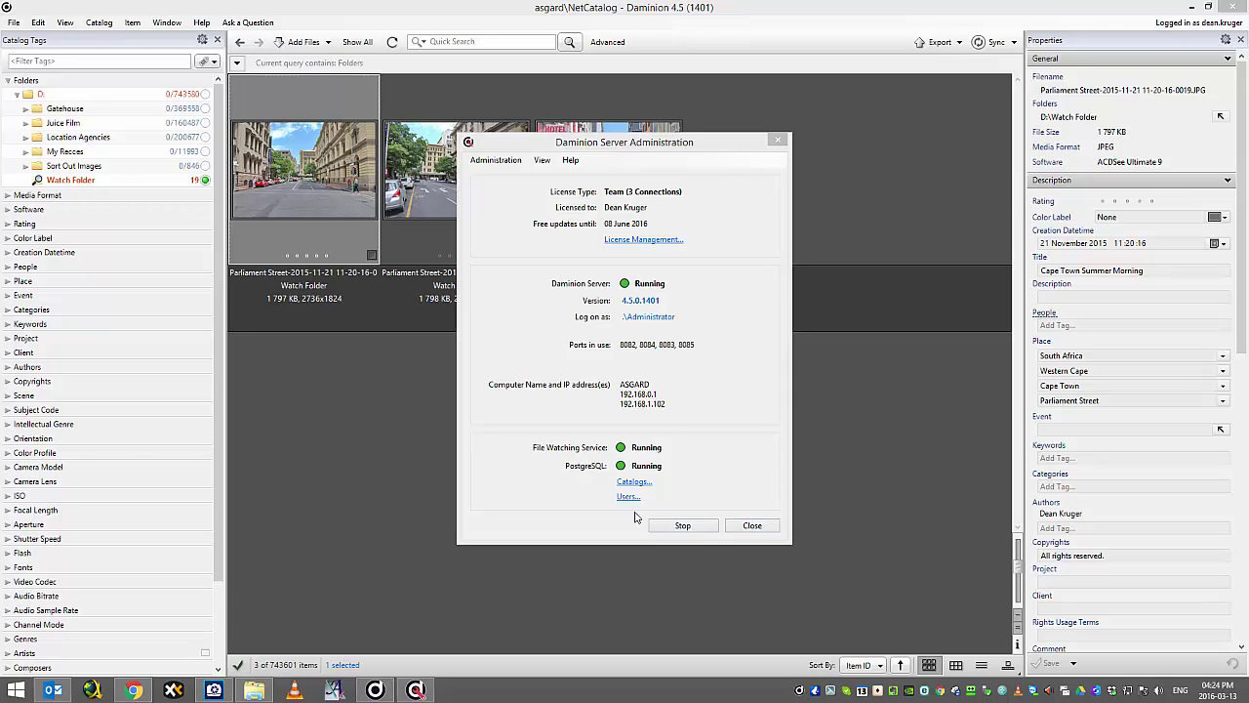
pyautogui.click(632, 482)
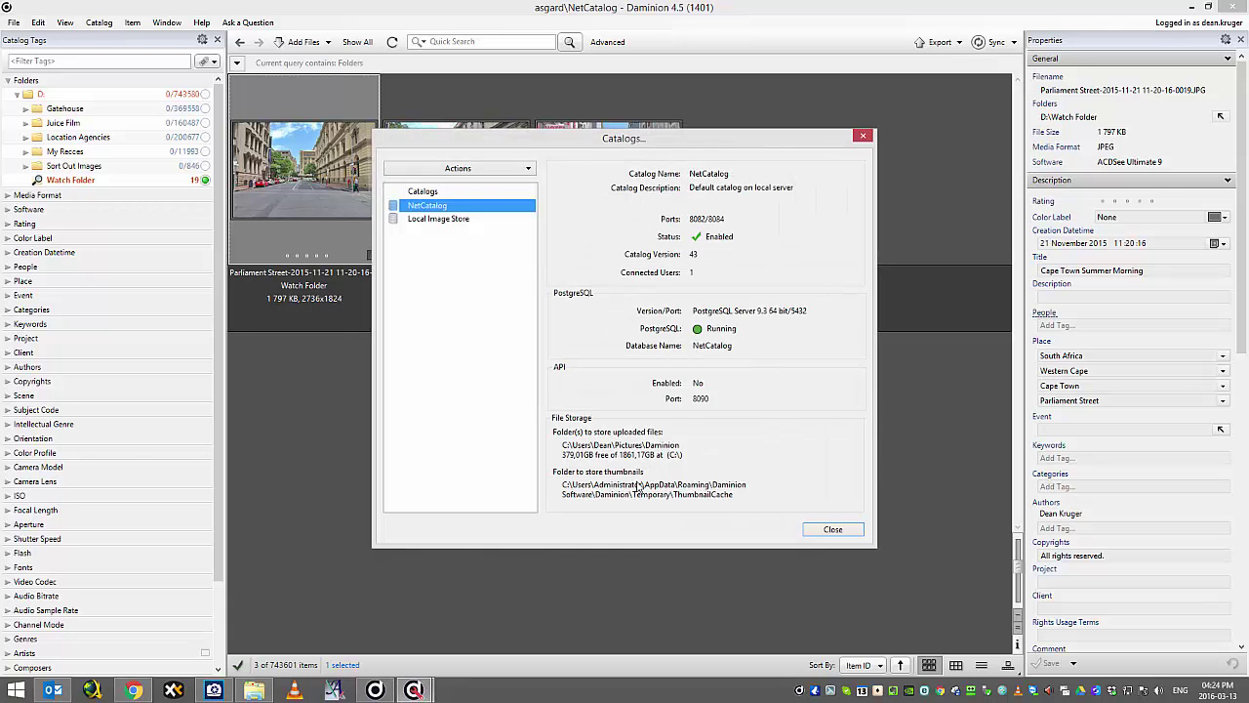